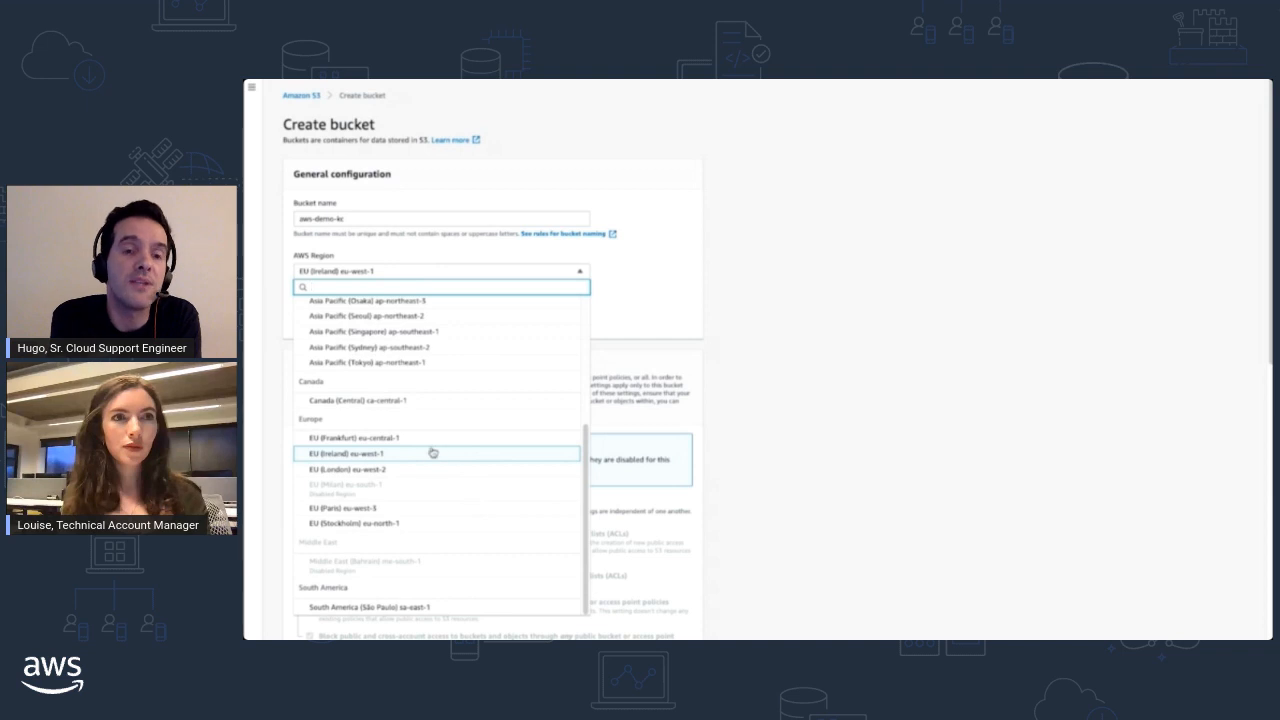
- Set the new bucket's region to EU (Ireland) eu-west-1 and leave Block all public access turned on
left_click(431, 453)
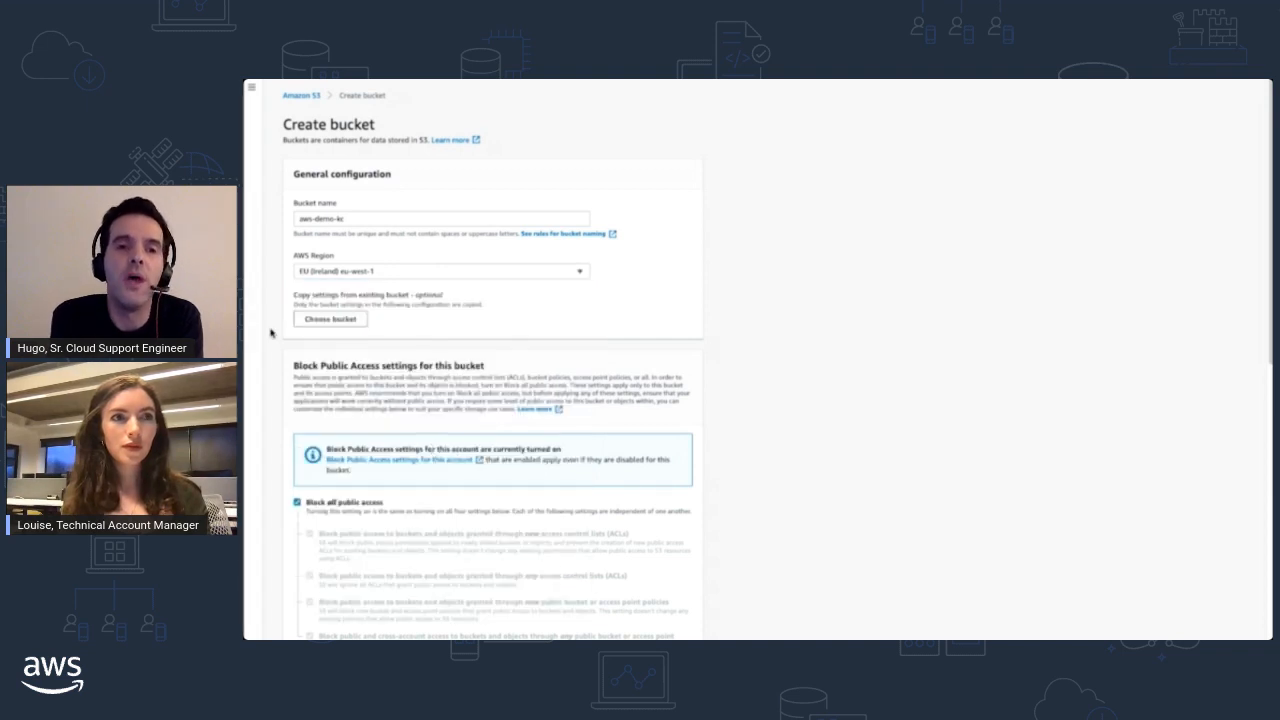
scroll(277, 334, "down", 4)
scroll(277, 334, "down", 1)
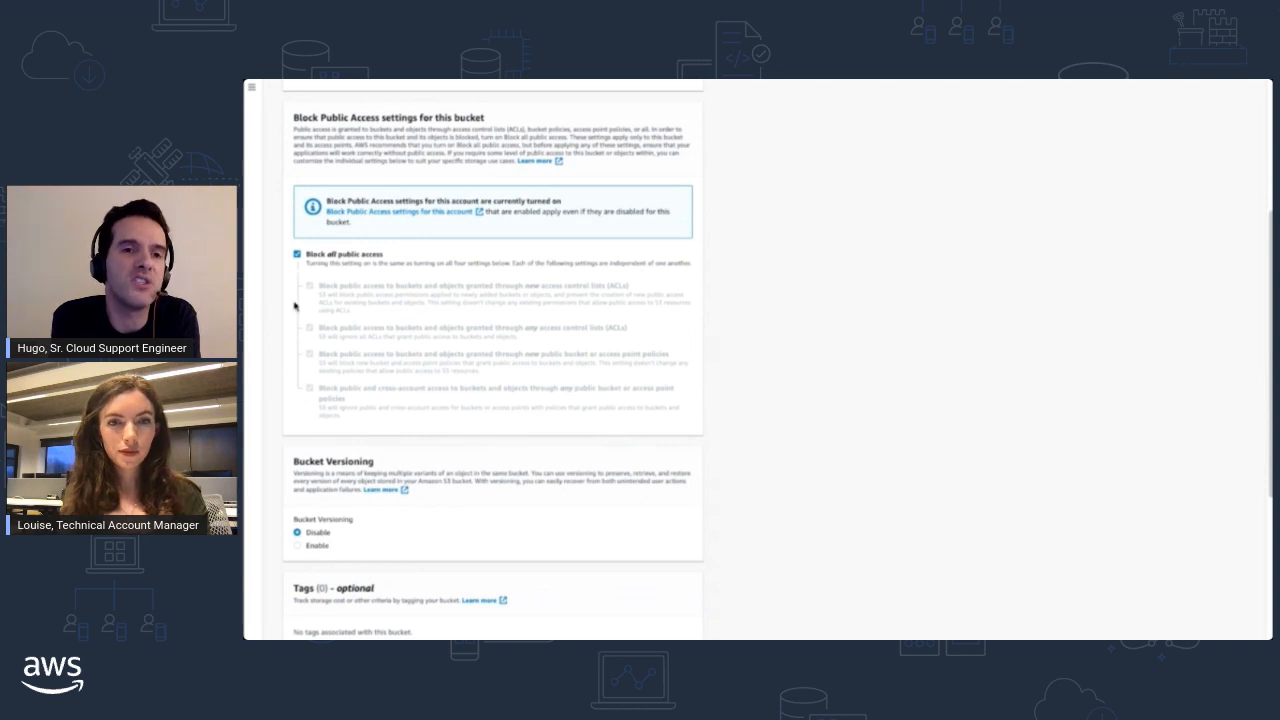
left_click(297, 255)
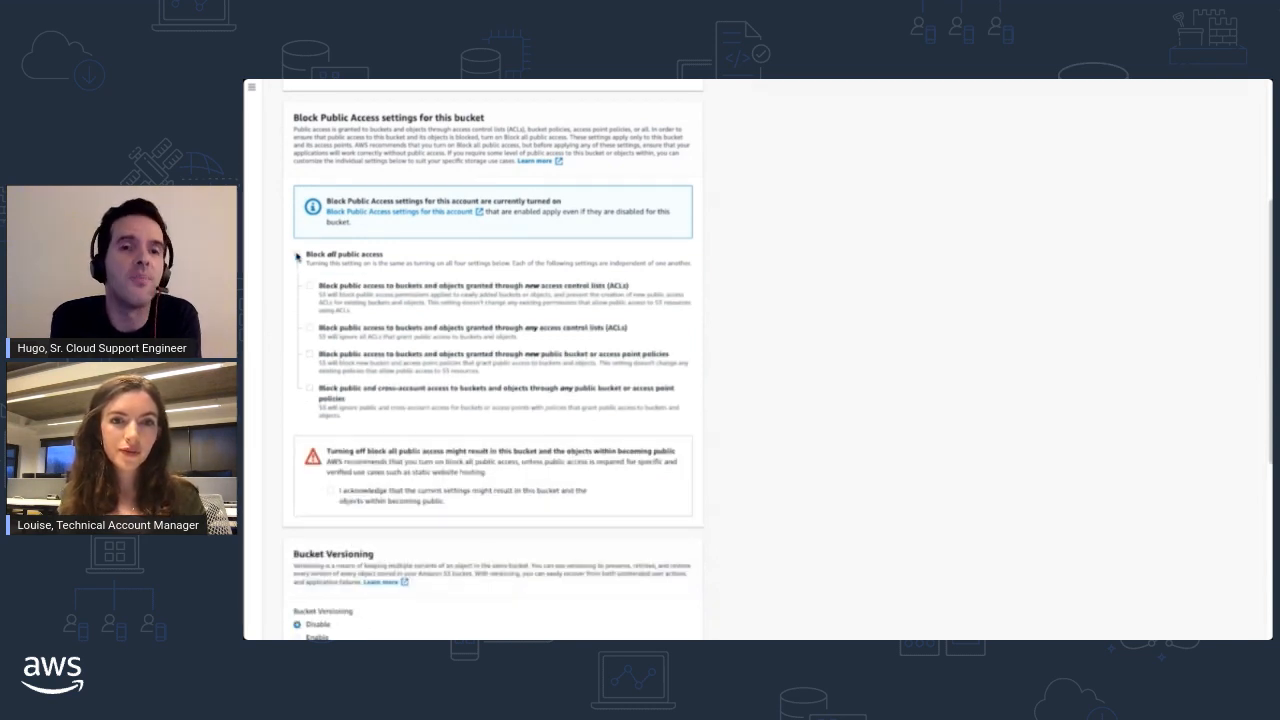
left_click(297, 255)
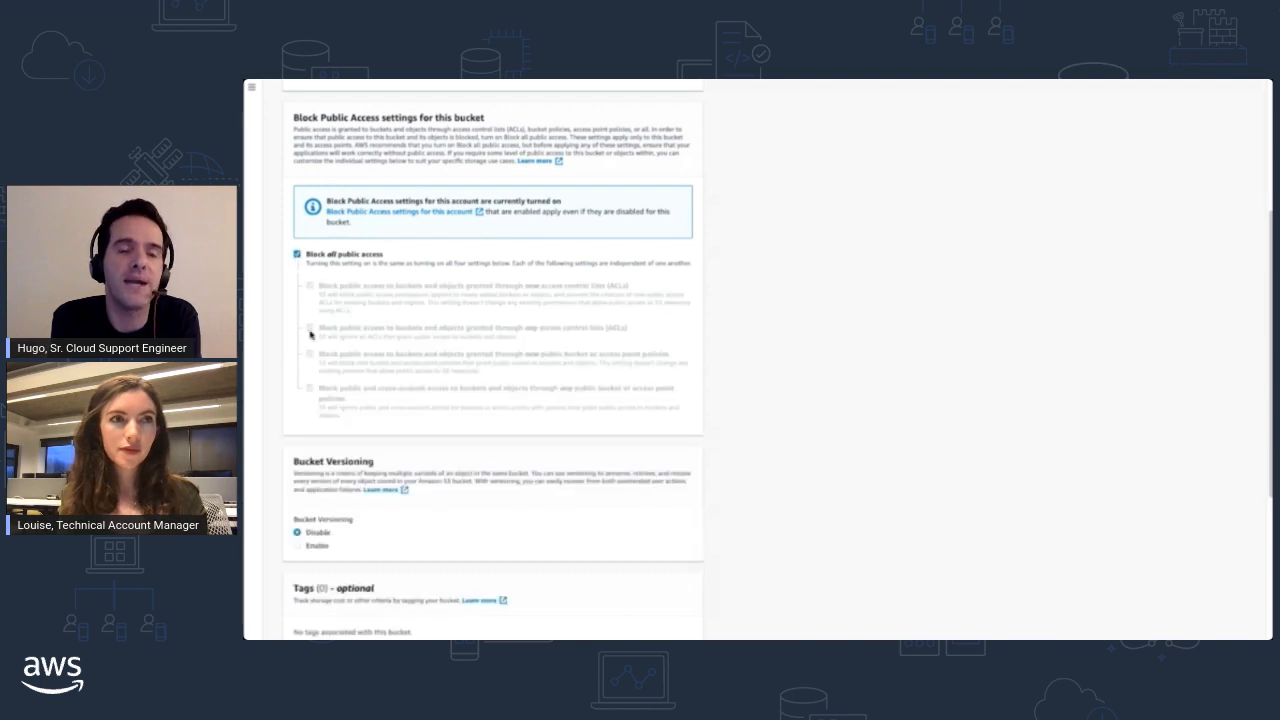
- Expand the advanced settings and create the bucket with versioning, server-side encryption and Object Lock left disabled
scroll(320, 398, "down", 2)
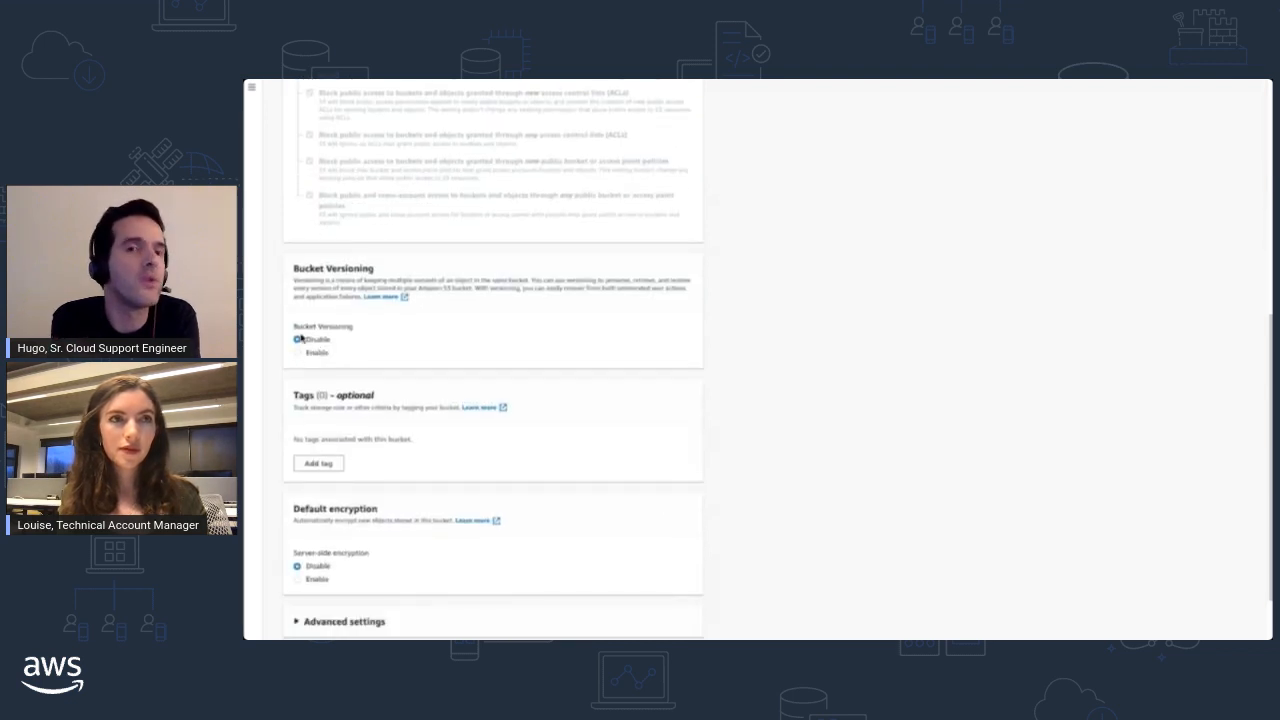
scroll(301, 360, "down", 1)
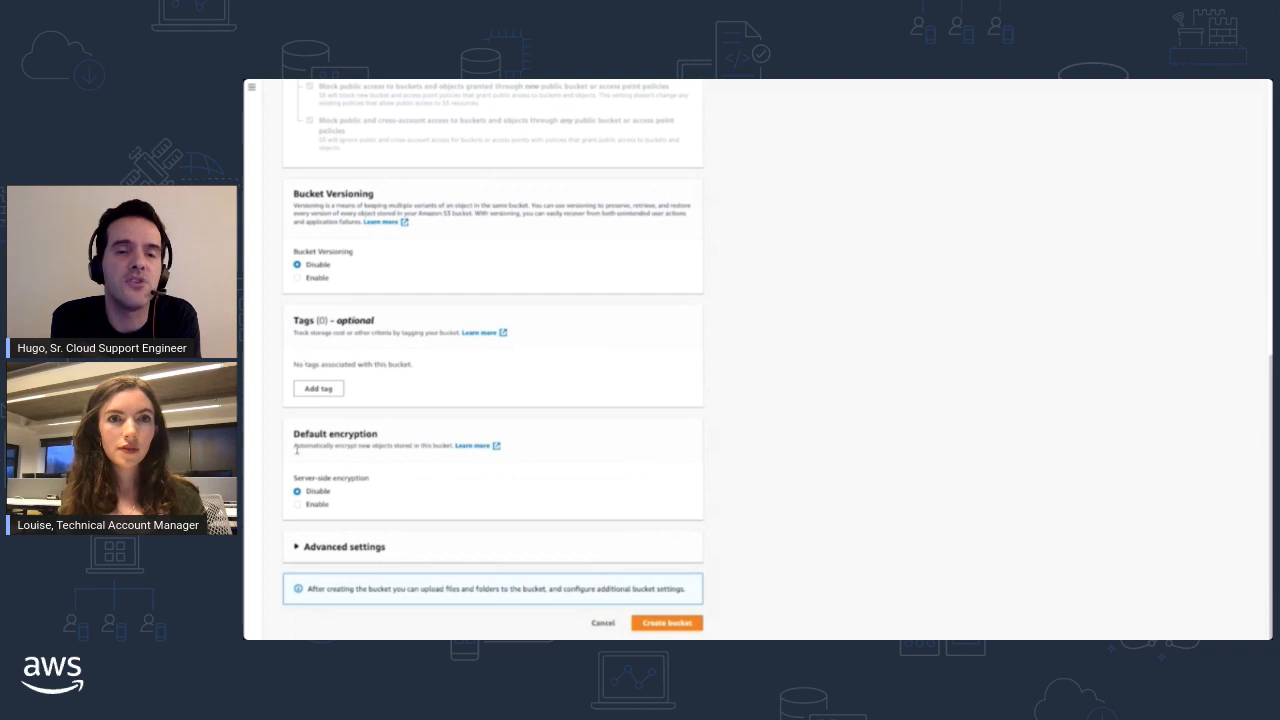
left_click(337, 548)
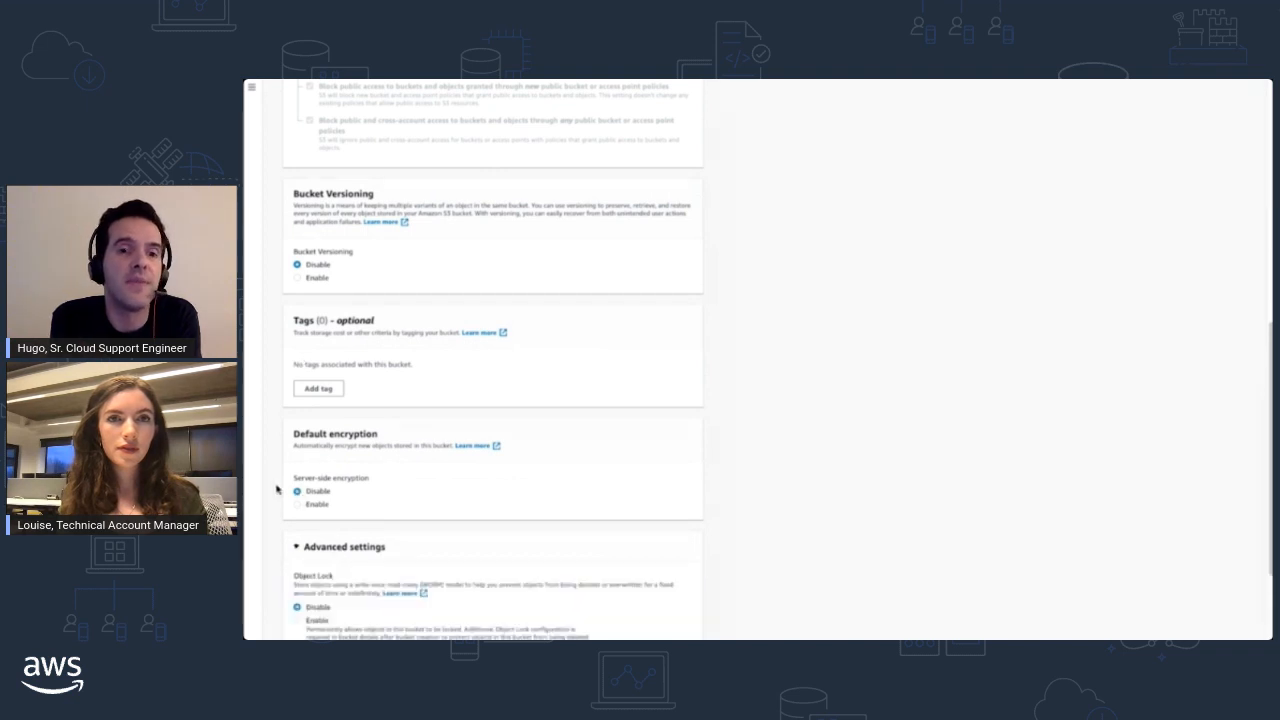
scroll(276, 488, "down", 2)
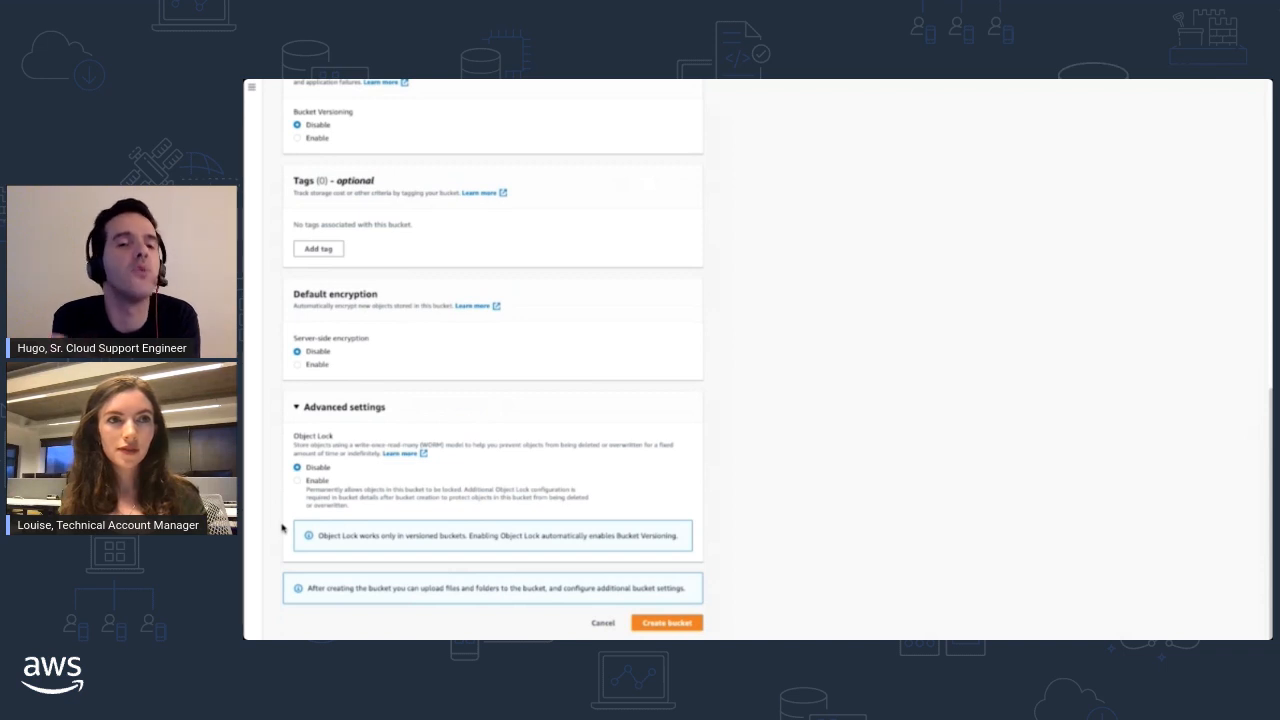
left_click(667, 623)
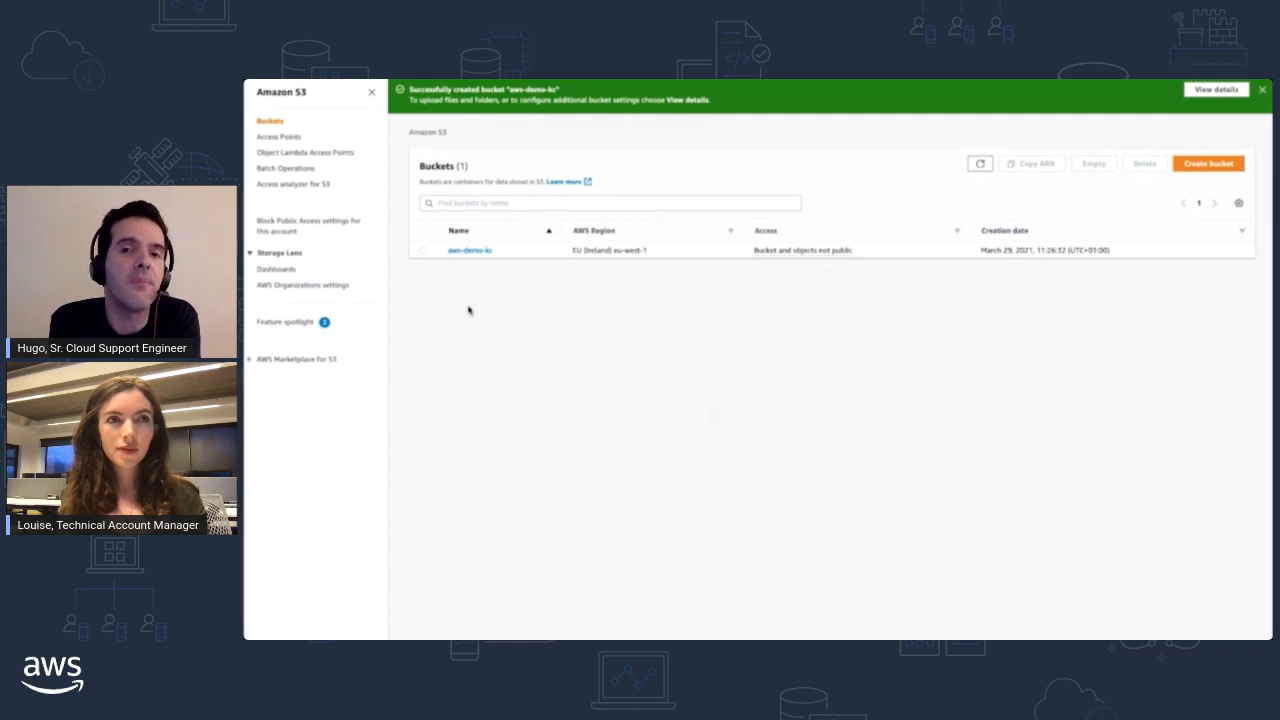
- Open the aws-demo-kc bucket's permissions and examine its access overview, block public access settings and bucket policy
left_click(470, 251)
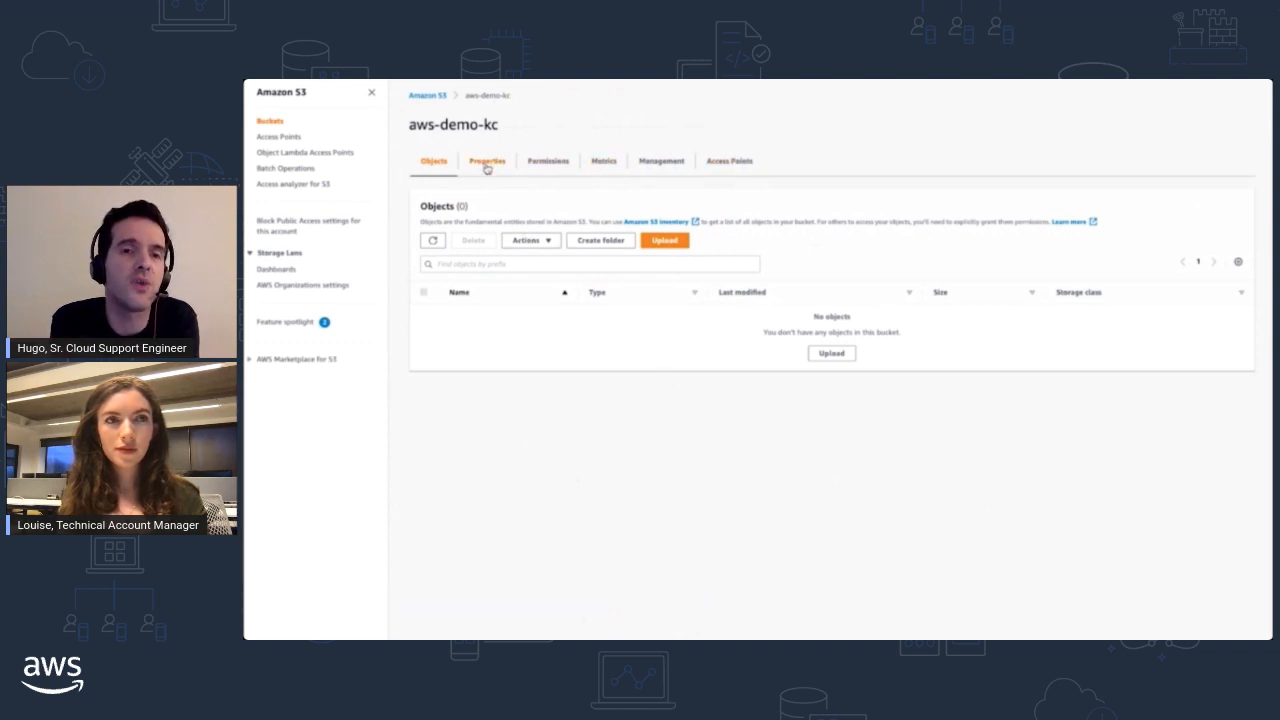
left_click(546, 163)
scroll(807, 362, "down", 1)
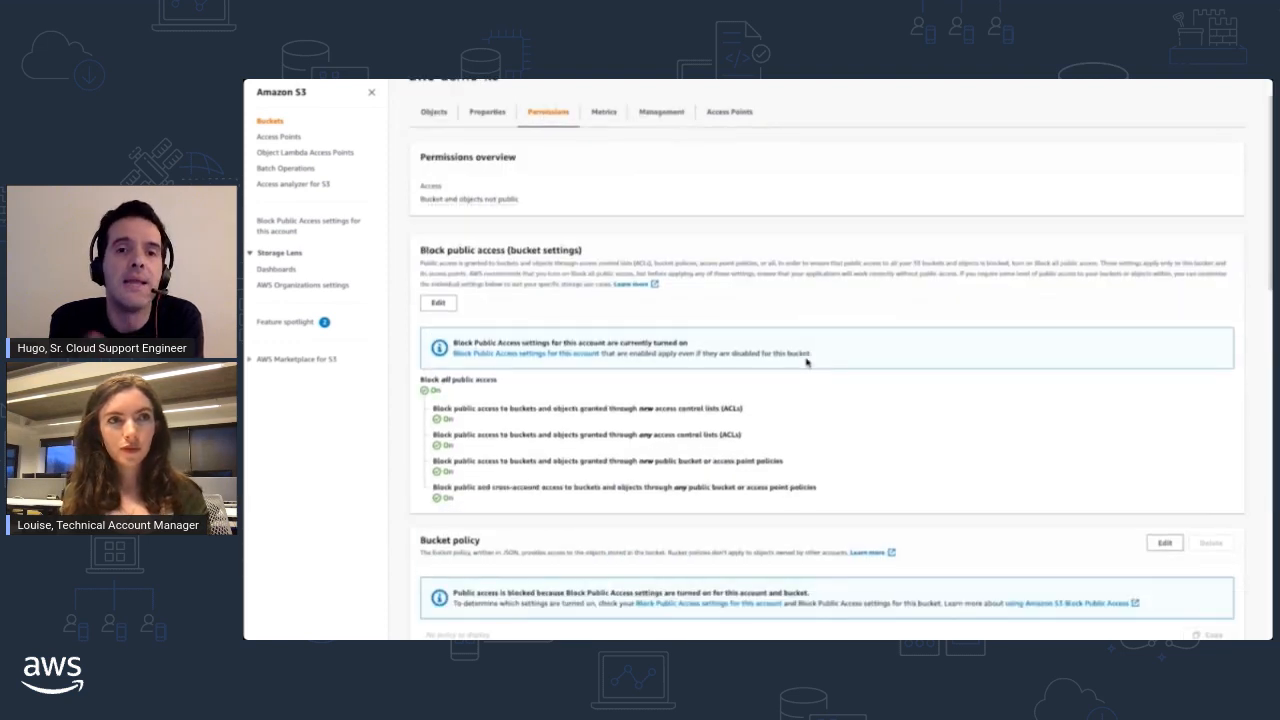
scroll(807, 362, "down", 1)
scroll(480, 268, "down", 1)
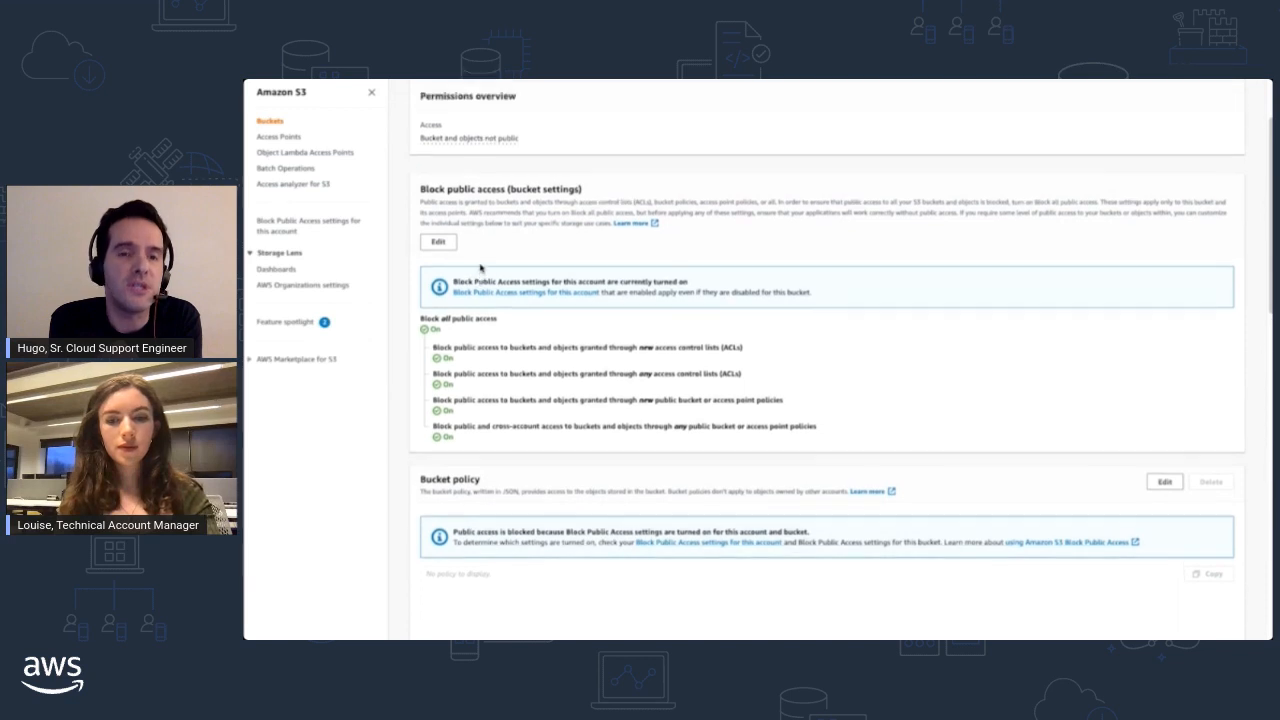
left_click_drag(520, 140, 487, 142)
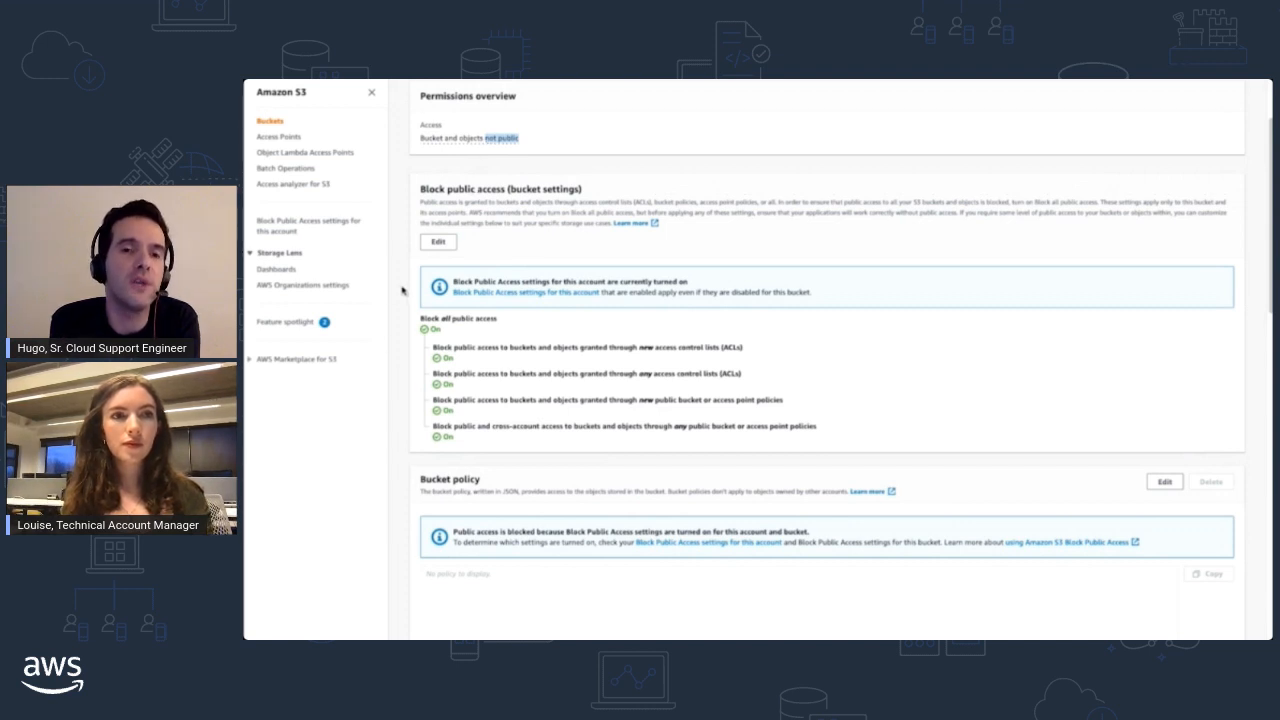
scroll(403, 290, "down", 1)
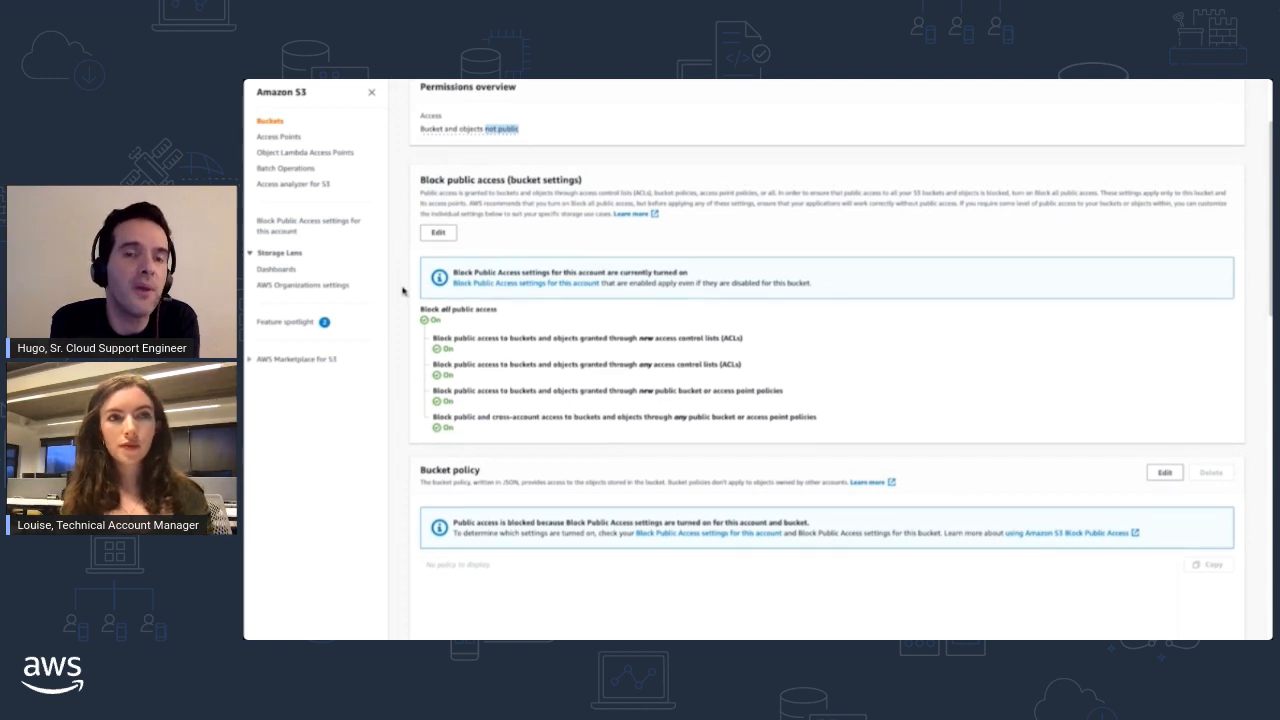
- Open the bucket-level Block public access settings for editing and examine the individual options and the account-level notice
left_click(436, 233)
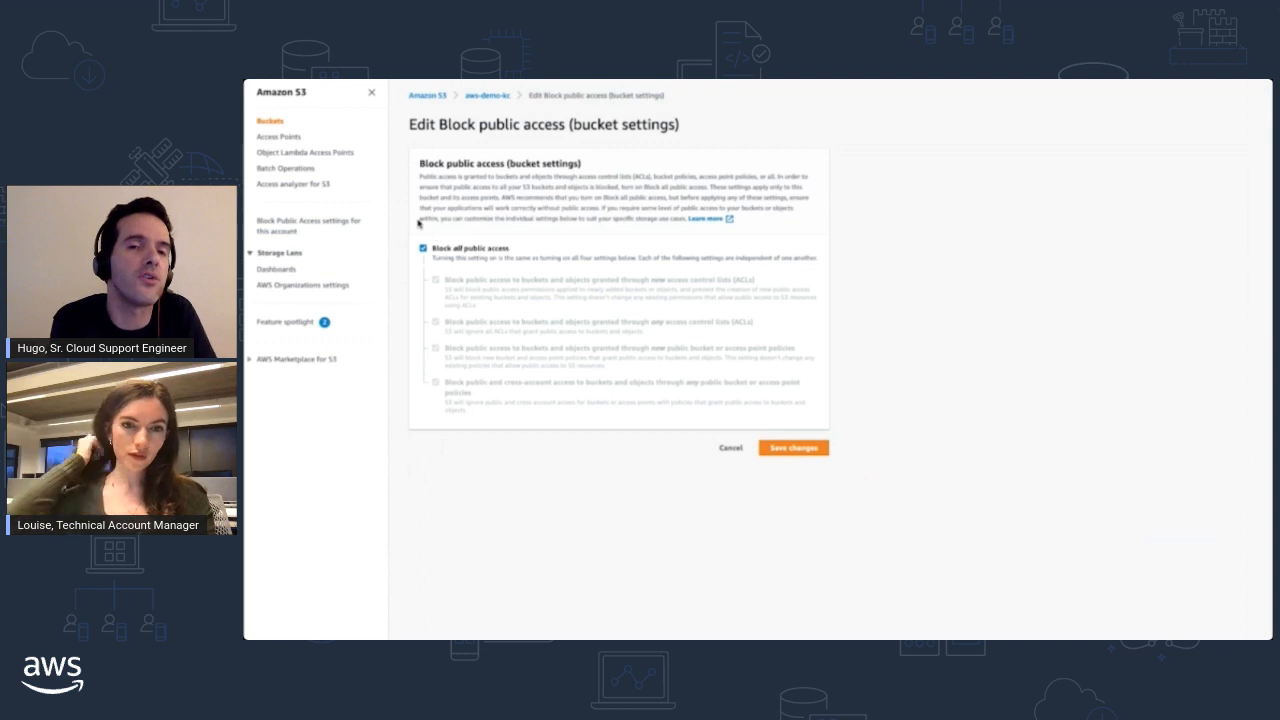
left_click(423, 307)
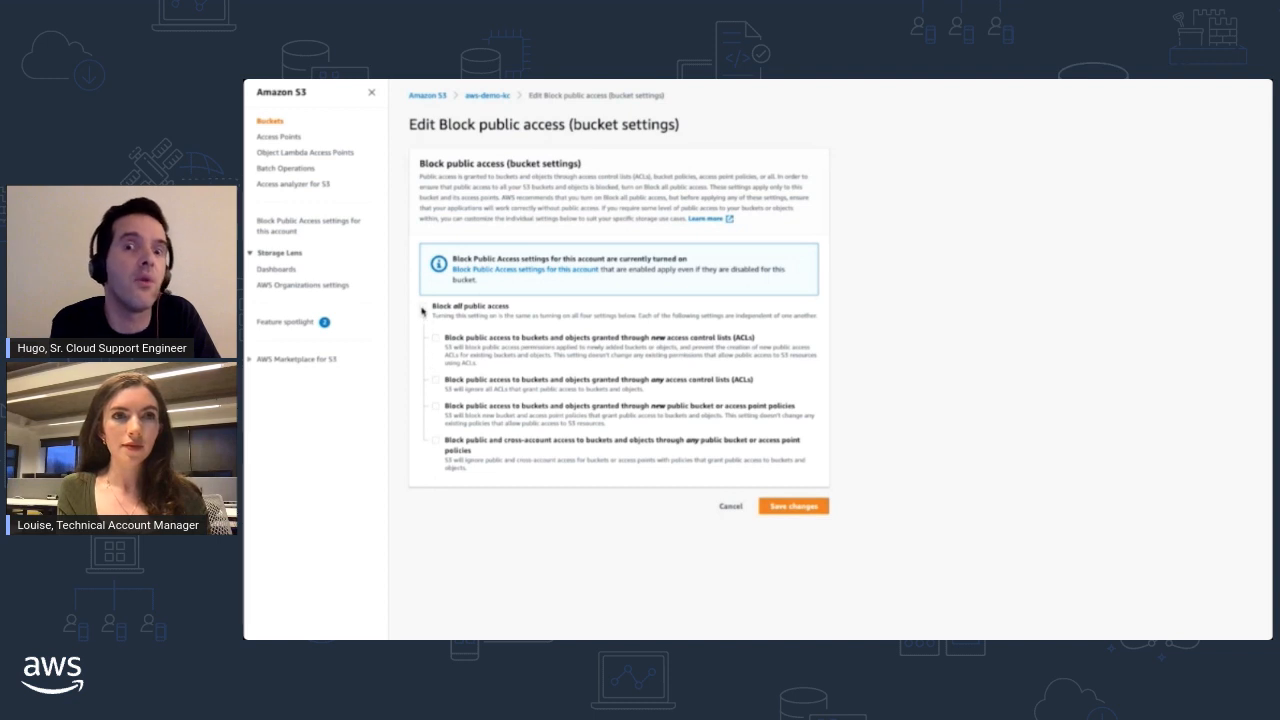
left_click(423, 307)
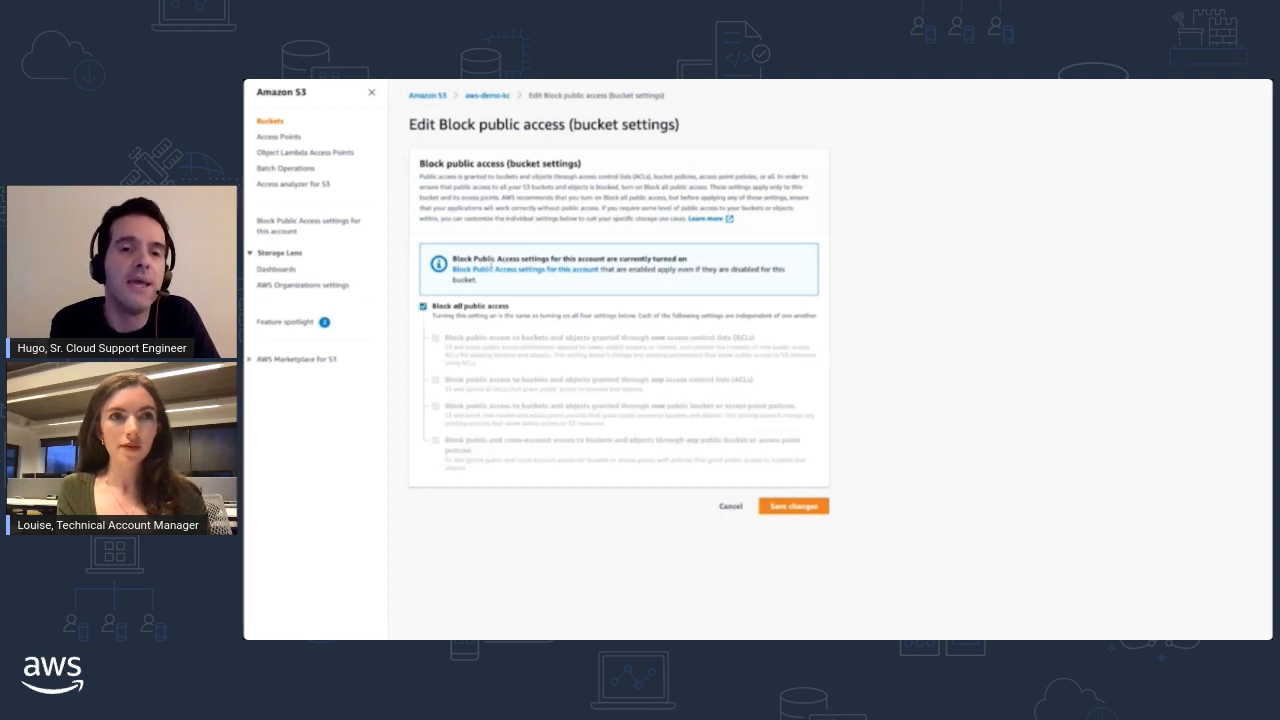
left_click_drag(453, 259, 690, 263)
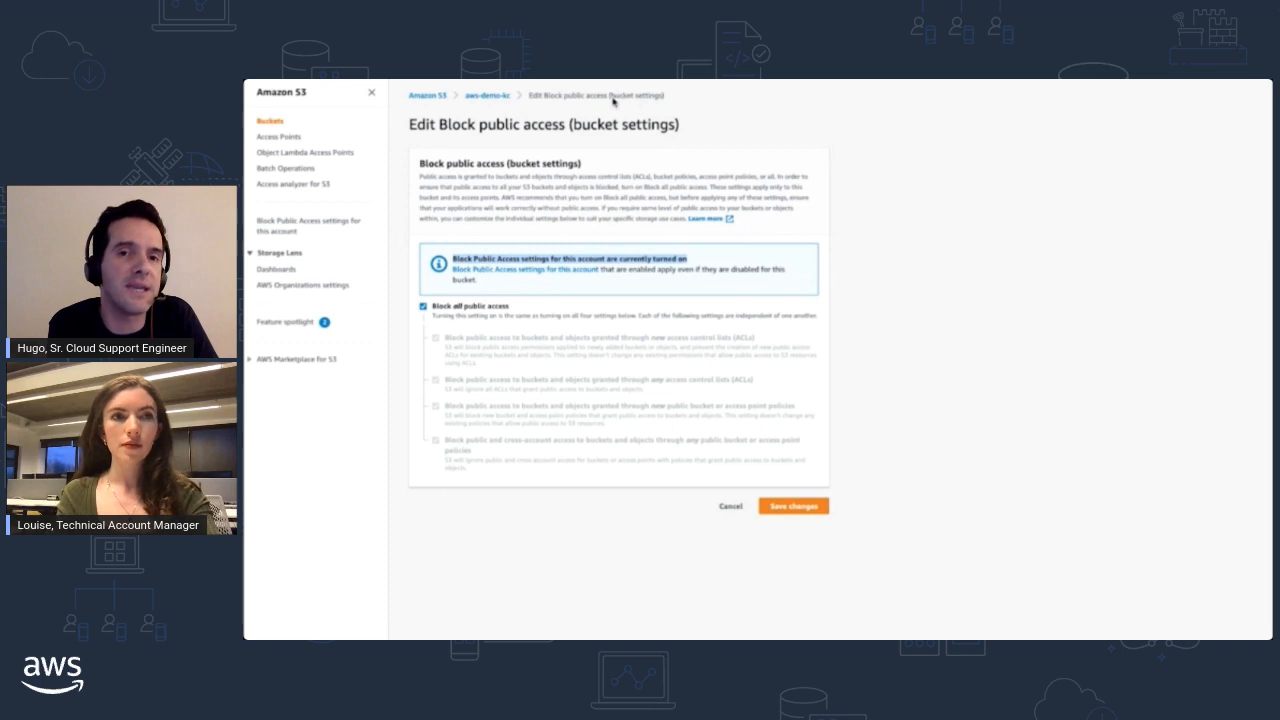
left_click(612, 101)
left_click_drag(611, 101, 662, 101)
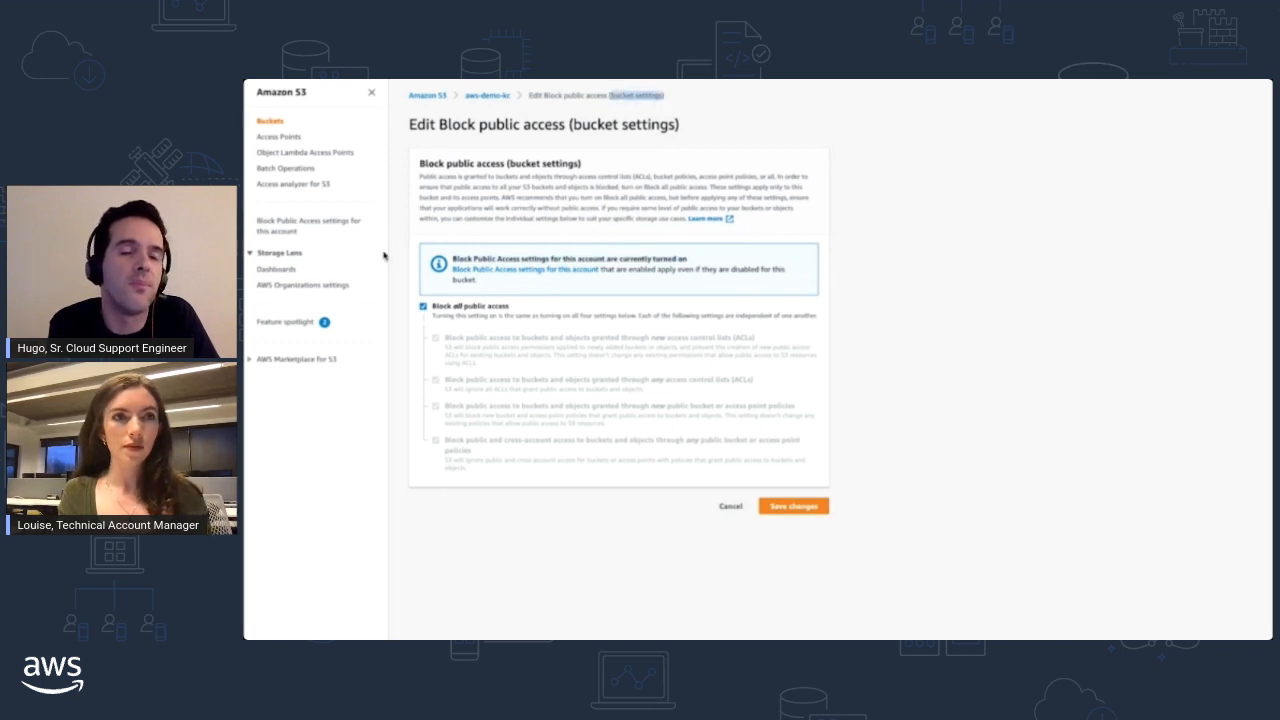
- Open the account-level Block Public Access settings for editing and examine them
left_click(272, 225)
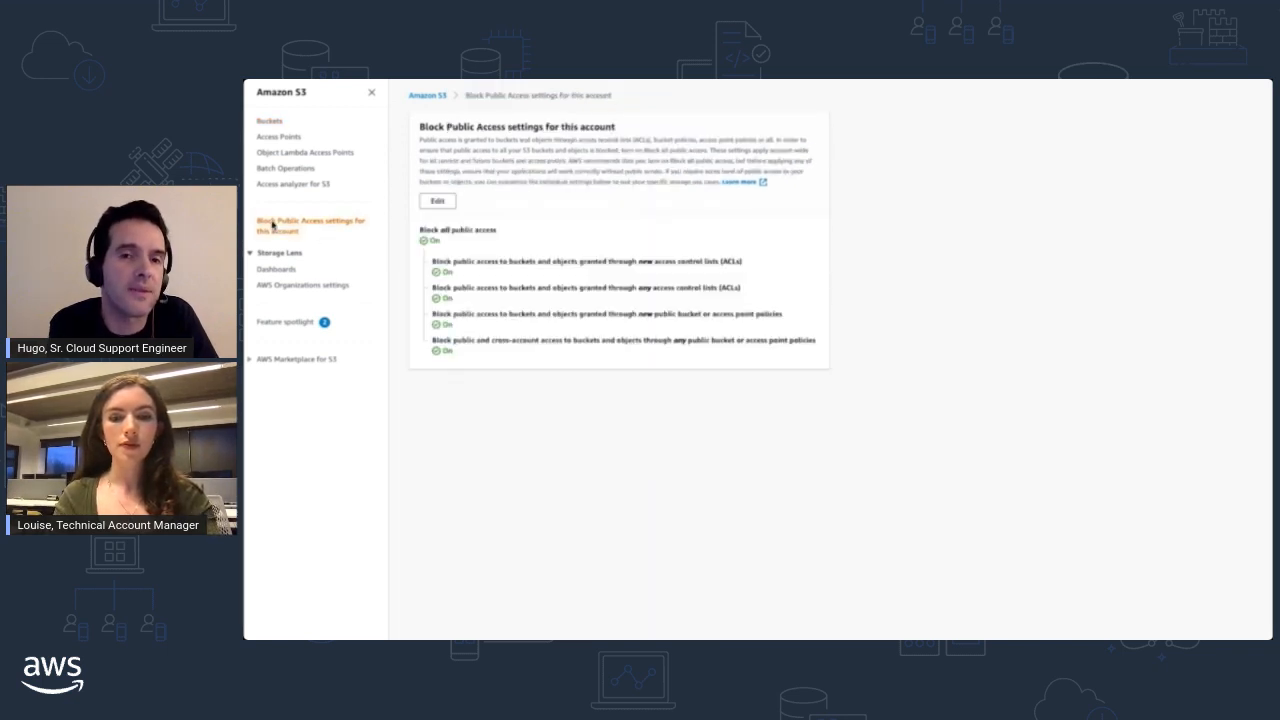
left_click(439, 202)
left_click_drag(652, 127, 733, 122)
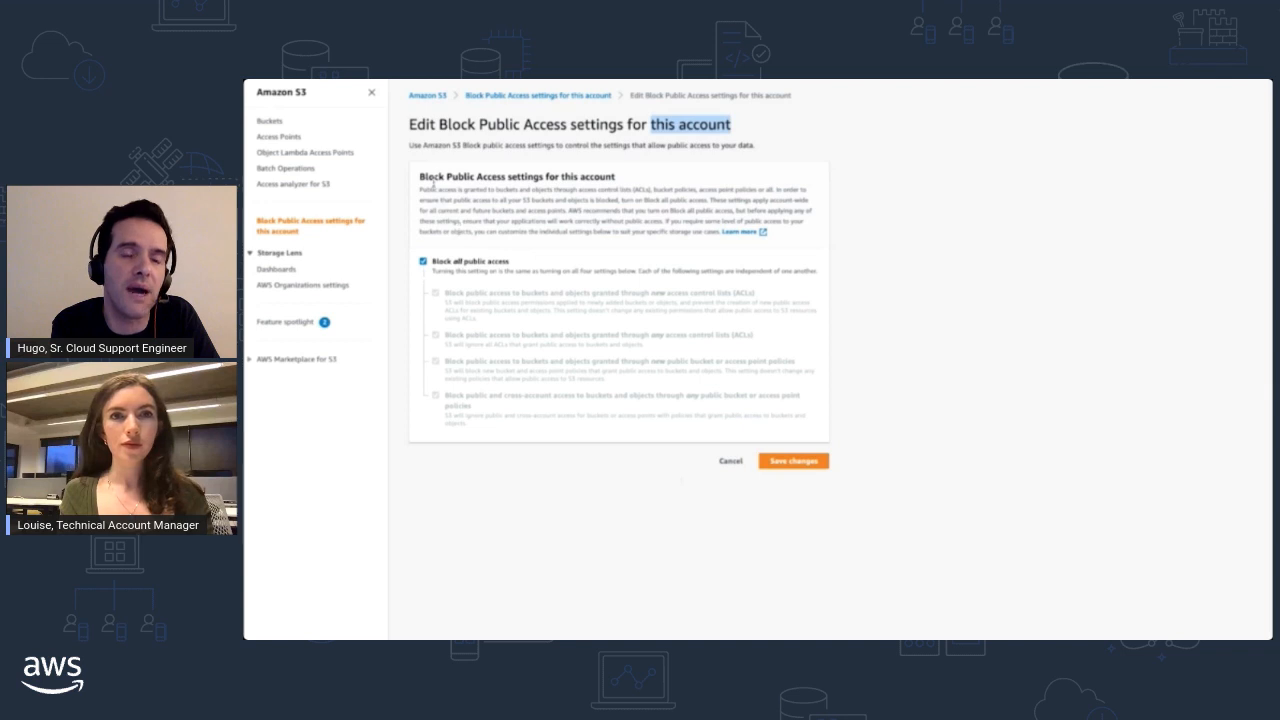
- Return to the aws-demo-kc bucket's permissions and open its bucket policy for editing
left_click(427, 95)
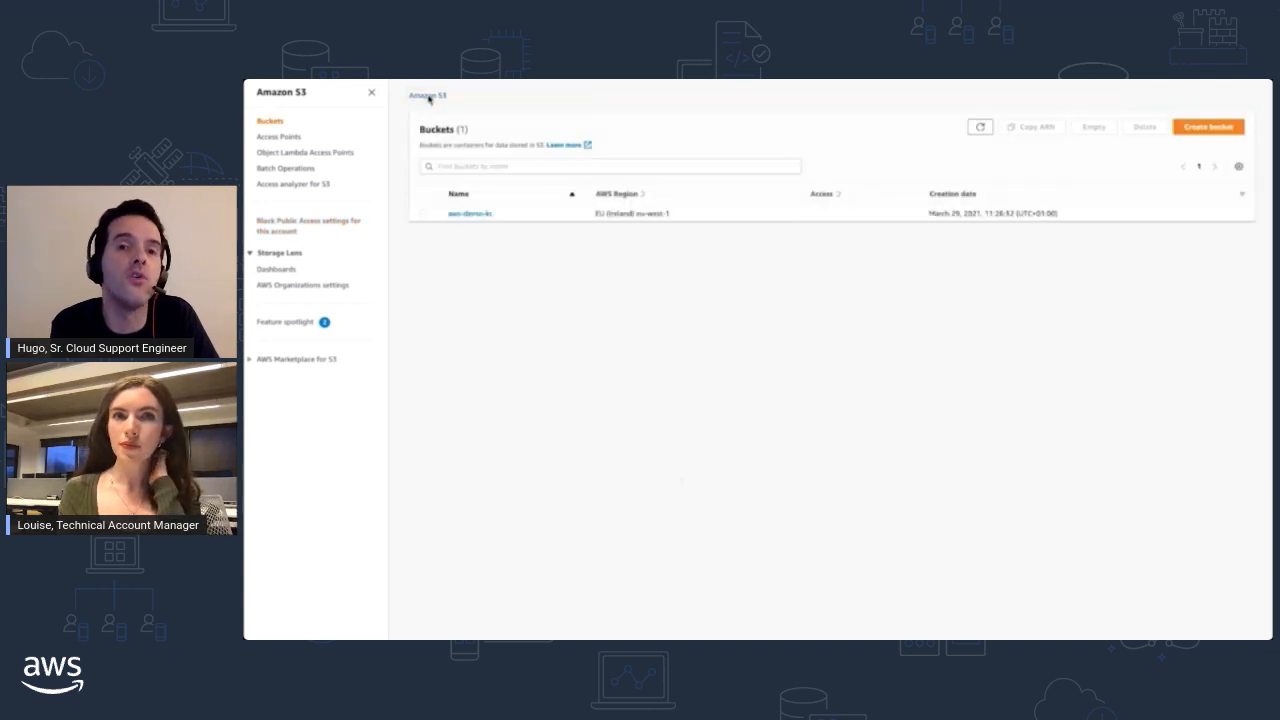
left_click(472, 214)
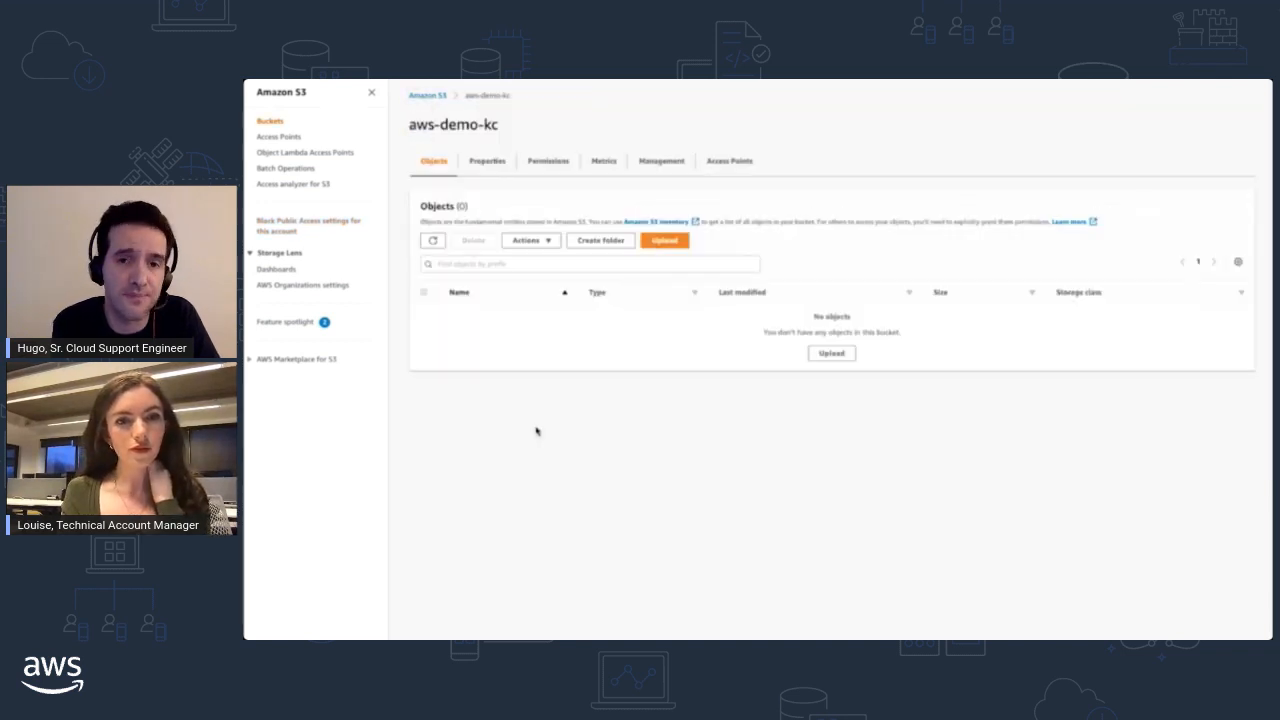
left_click(548, 160)
scroll(600, 440, "down", 4)
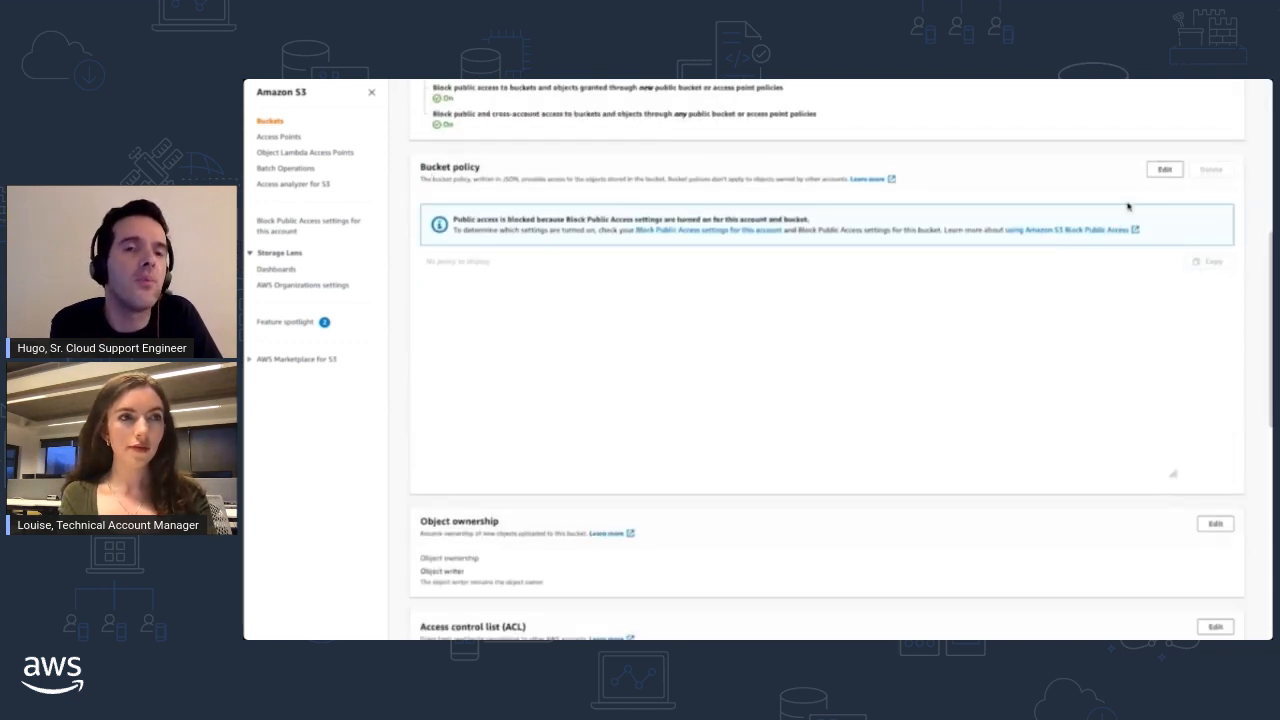
left_click(1164, 169)
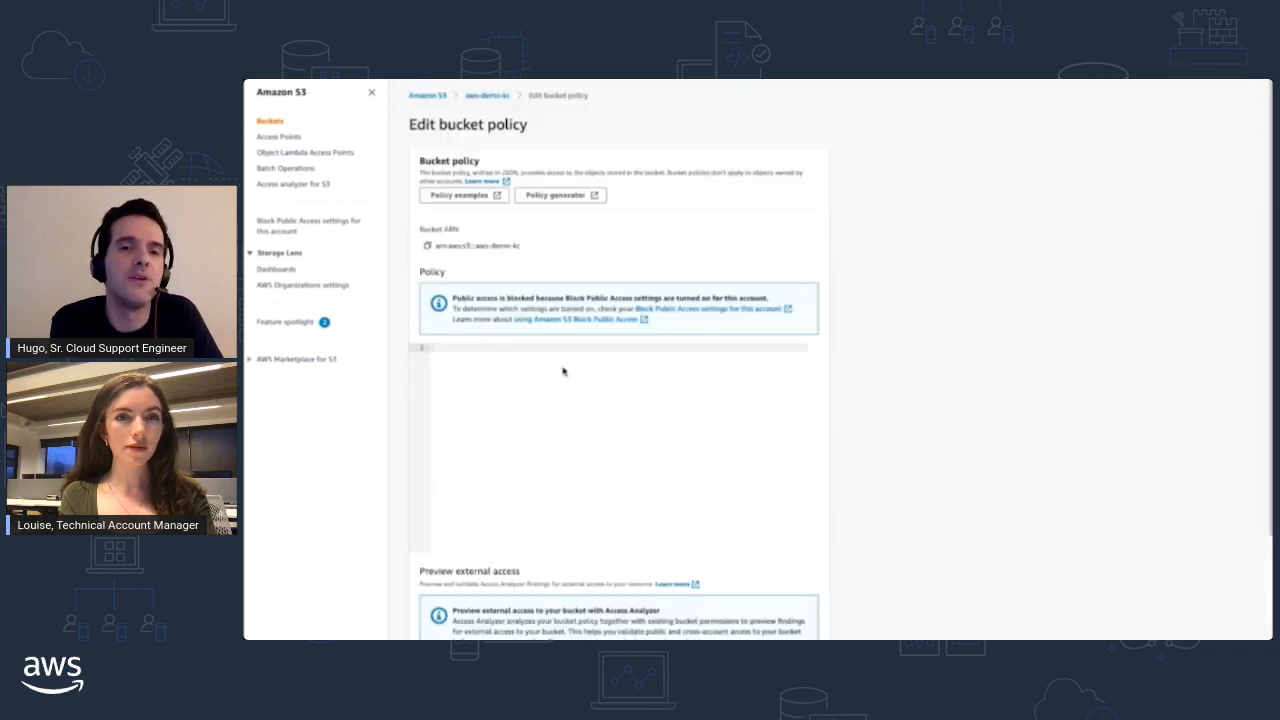
- Copy the documentation's example policy granting read-only permission to an anonymous user into the bucket policy editor
left_click(463, 196)
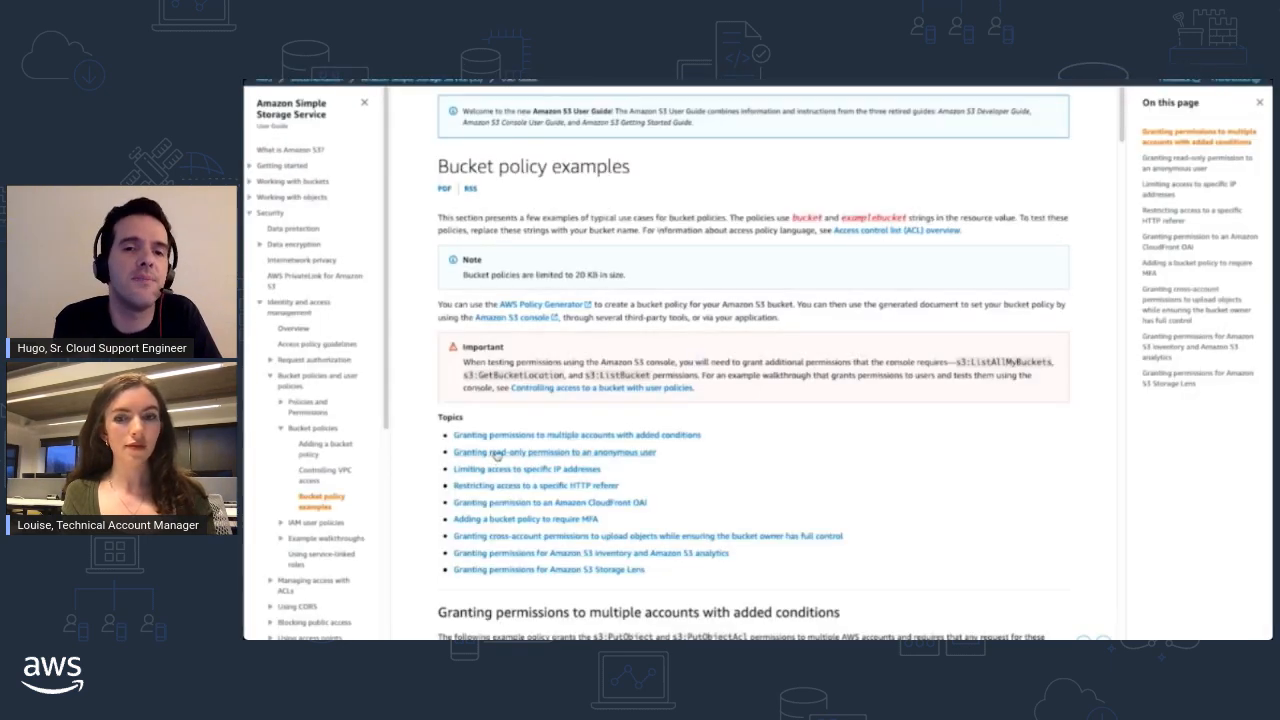
left_click(497, 452)
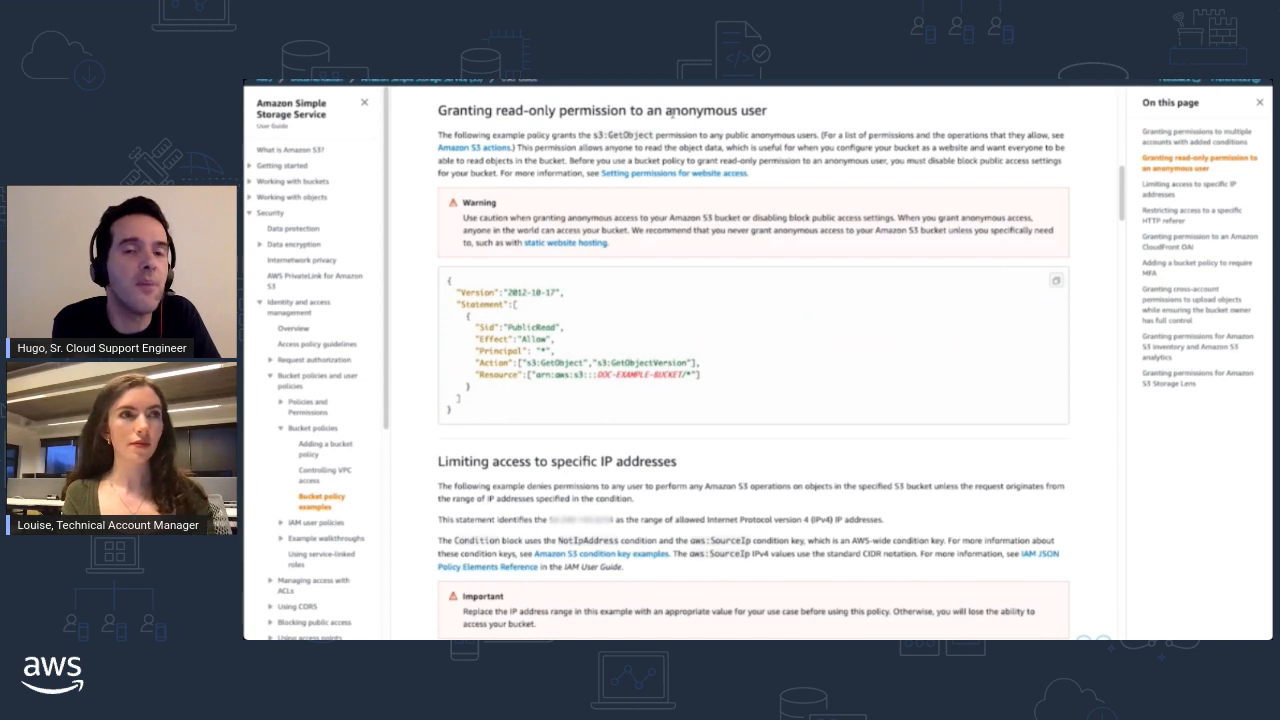
left_click_drag(446, 281, 466, 410)
key("ctrl+c")
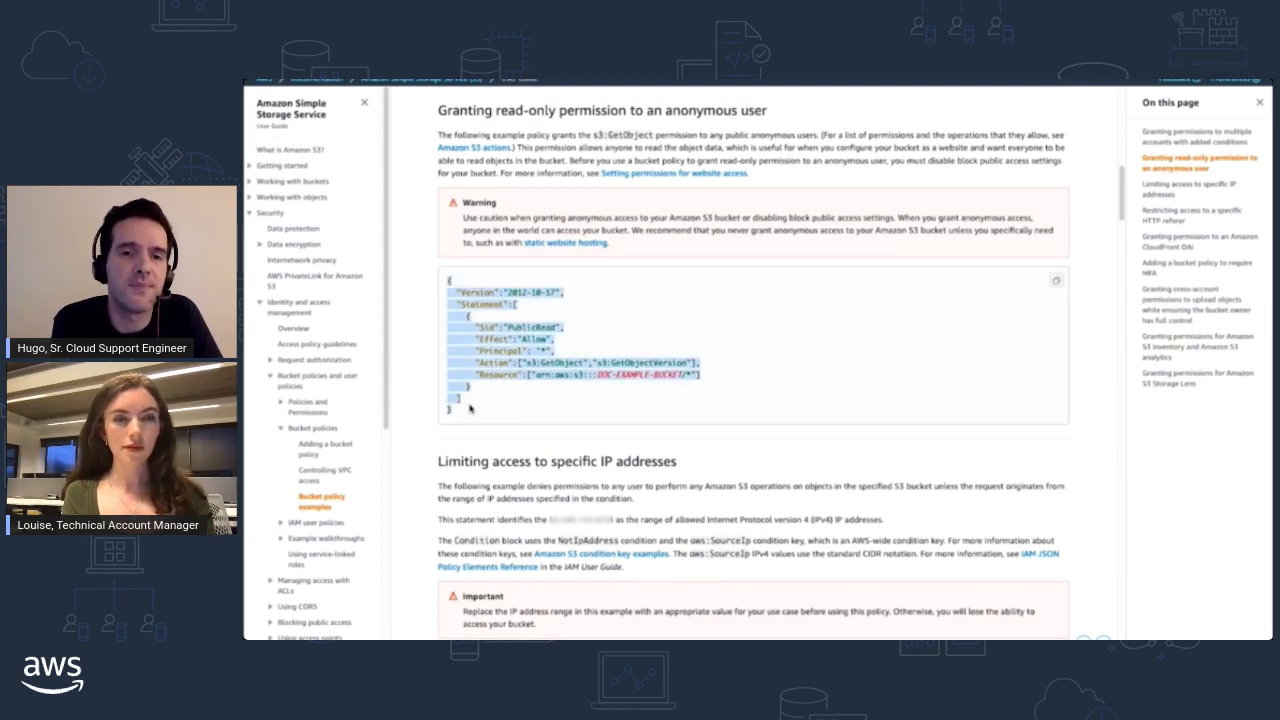
key("ctrl+shift+Tab")
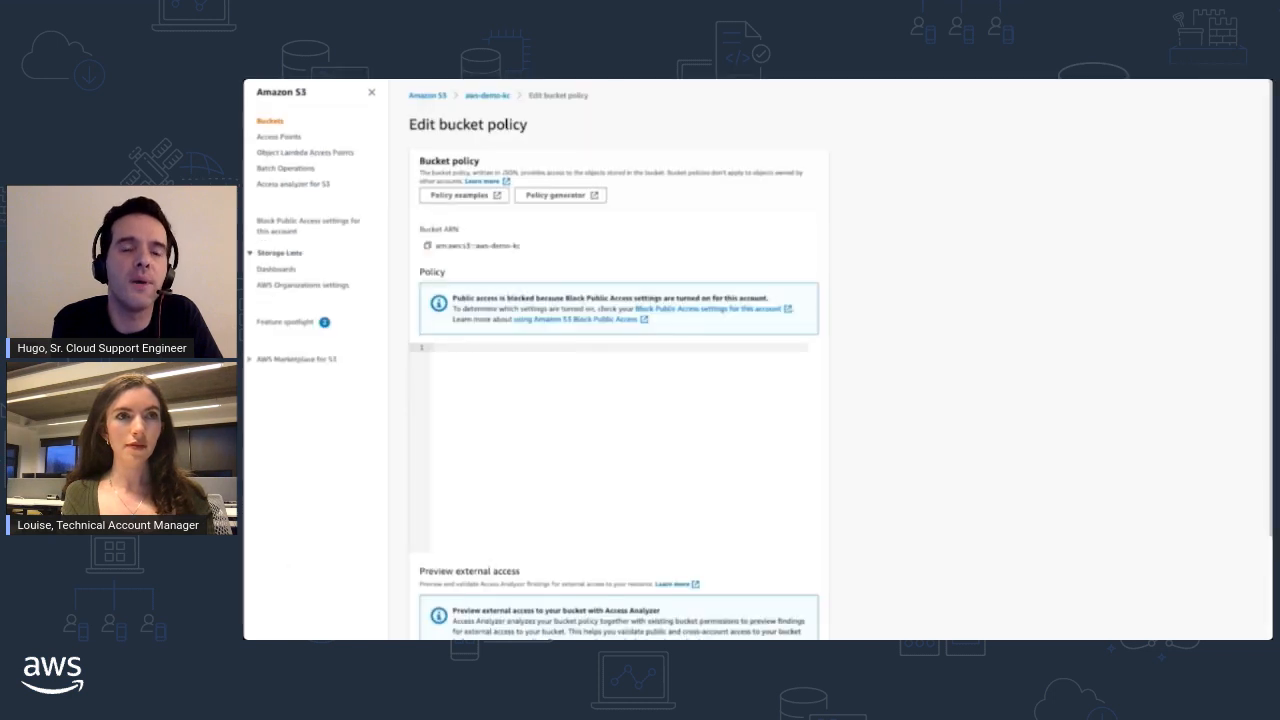
key("ctrl+v")
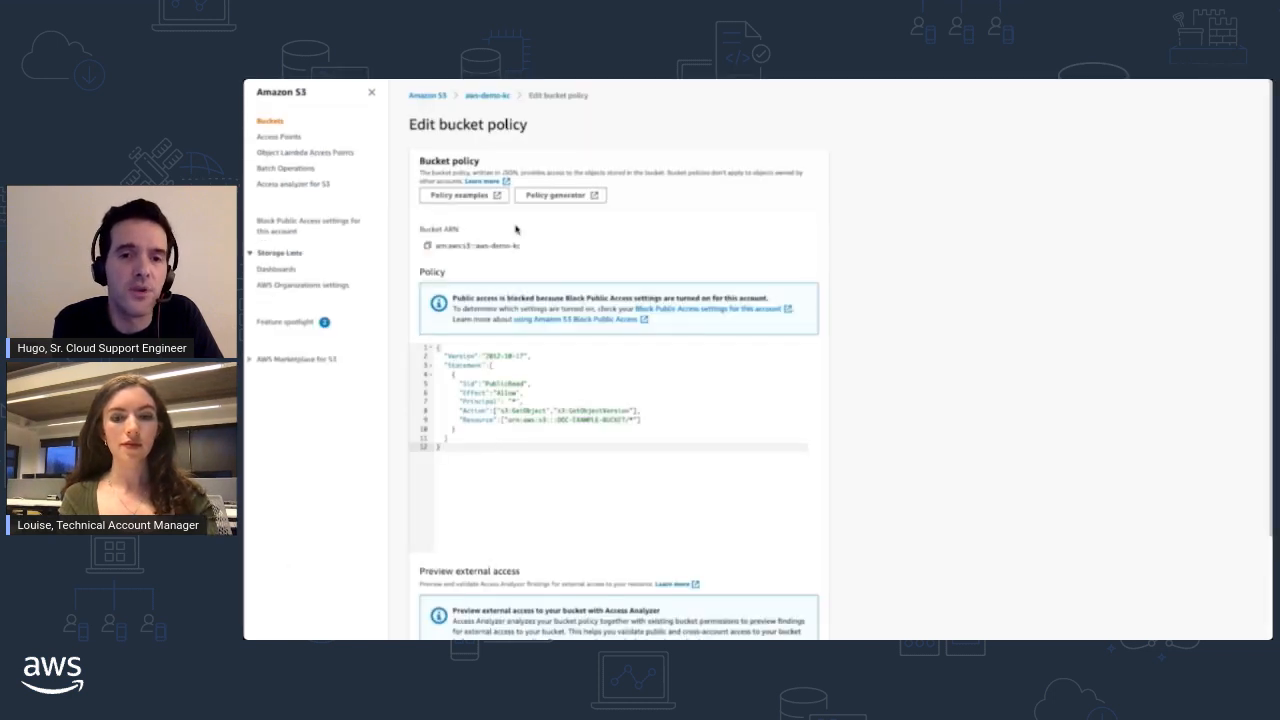
- Replace DOC-EXAMPLE-BUCKET in the policy's Resource ARN with the bucket name aws-demo-kc
left_click_drag(476, 247, 522, 256)
key("ctrl+c")
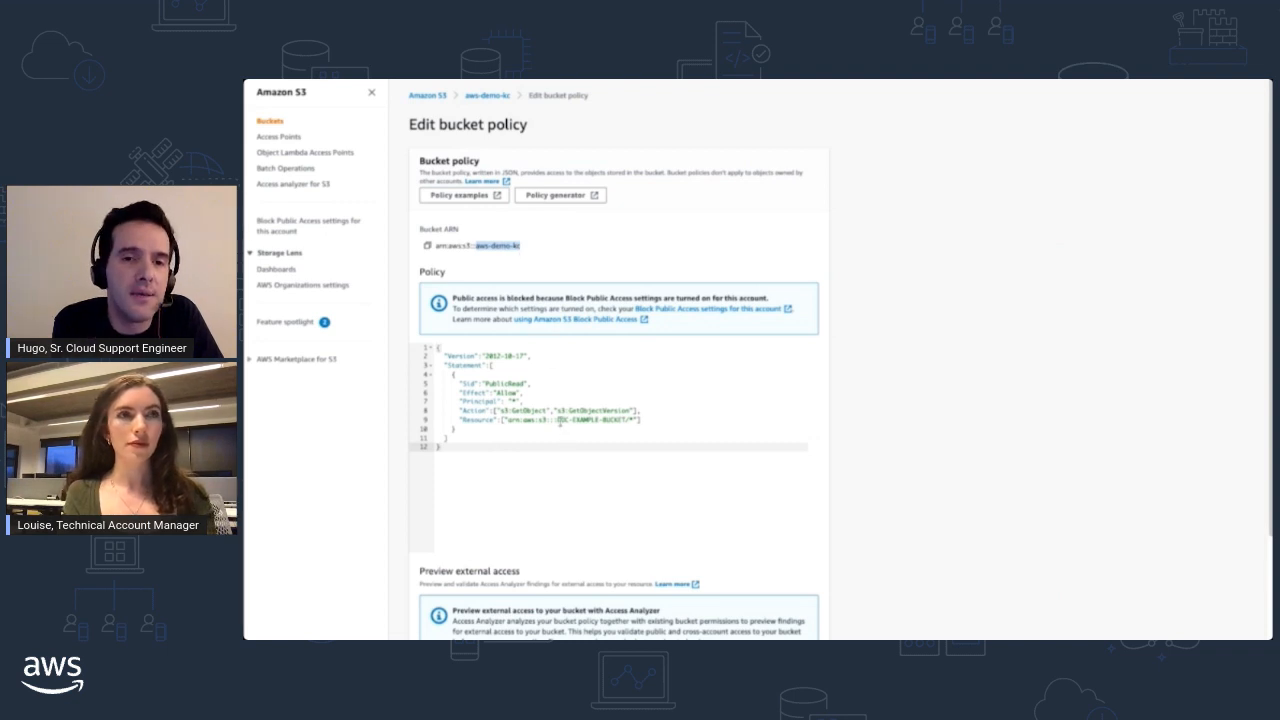
left_click_drag(557, 420, 618, 424)
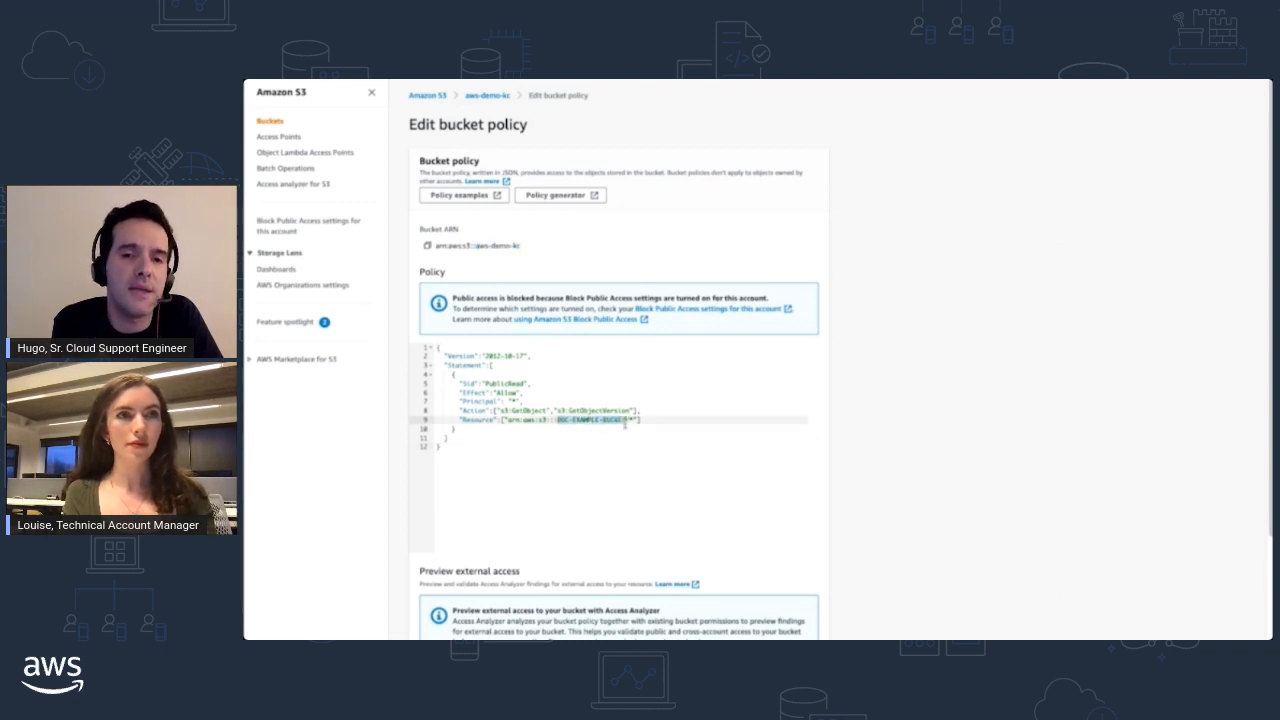
key("ctrl+v")
scroll(700, 430, "down", 2)
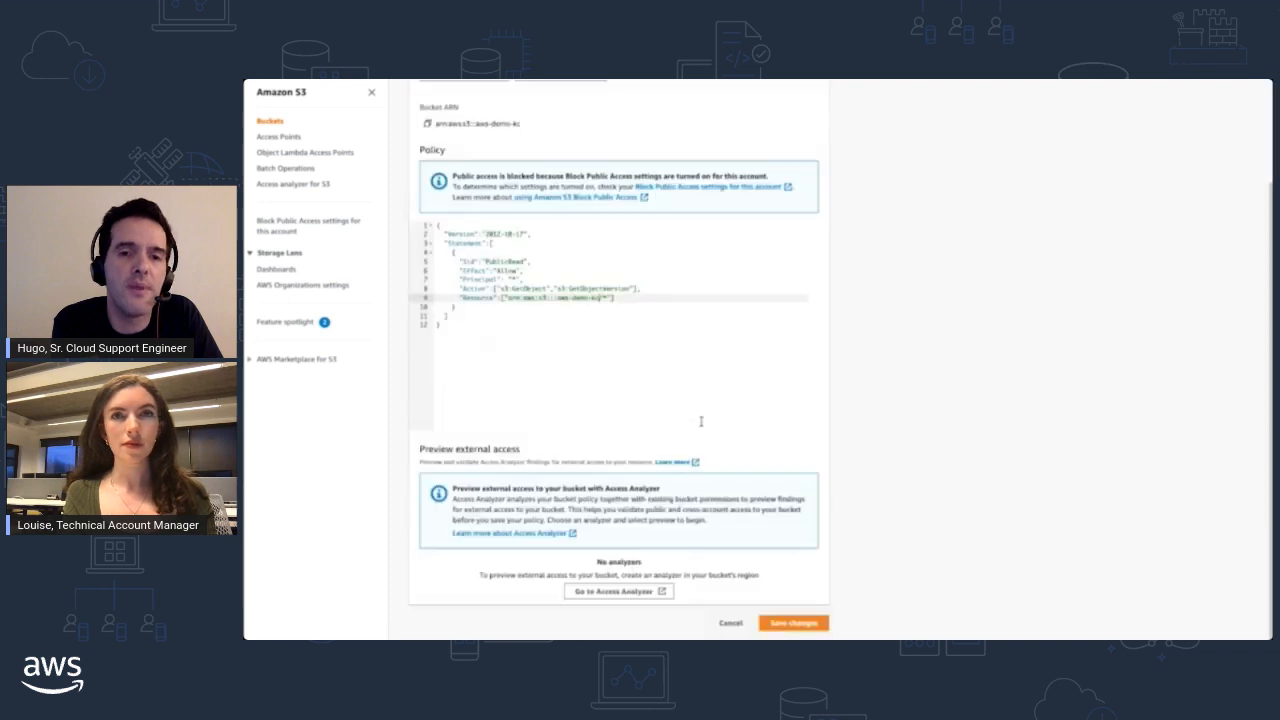
- Try to save the bucket policy and expand the API response details
left_click(793, 623)
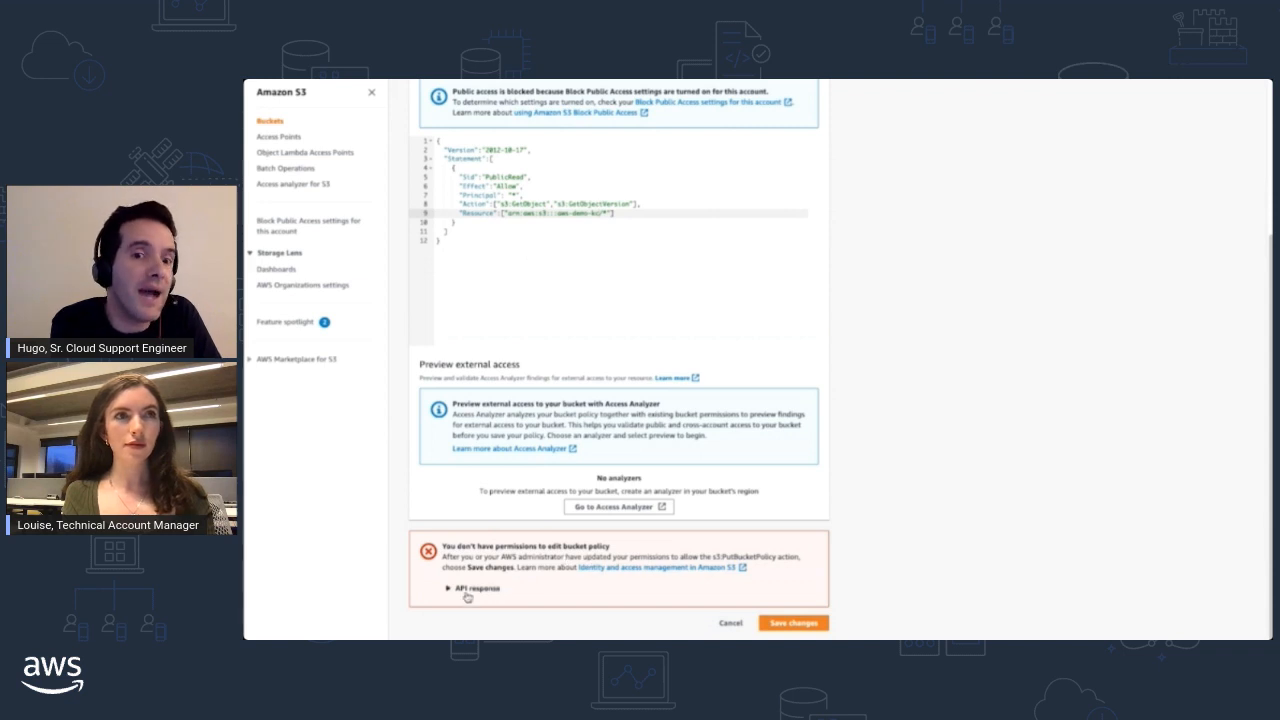
left_click(451, 593)
triple_click(448, 587)
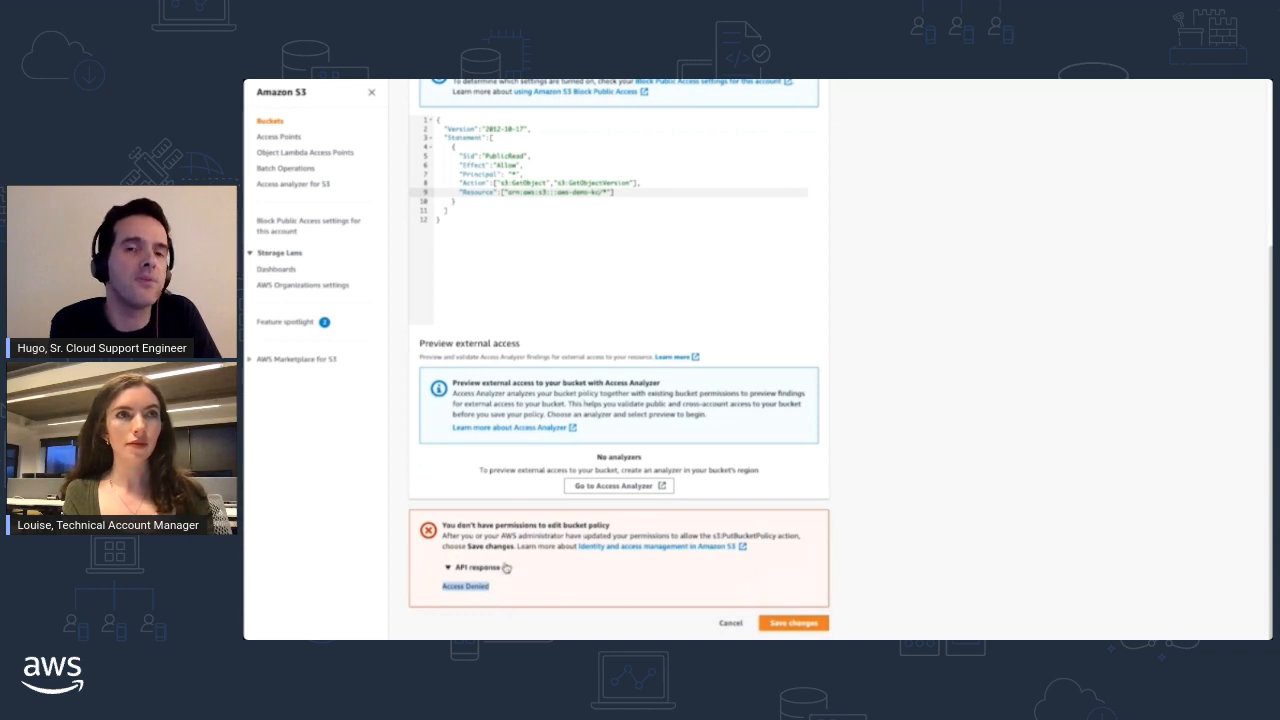
- Leave the bucket policy unsaved and open the access control list (ACL) of the aws-demo-kc bucket for editing
scroll(505, 567, "up", 3)
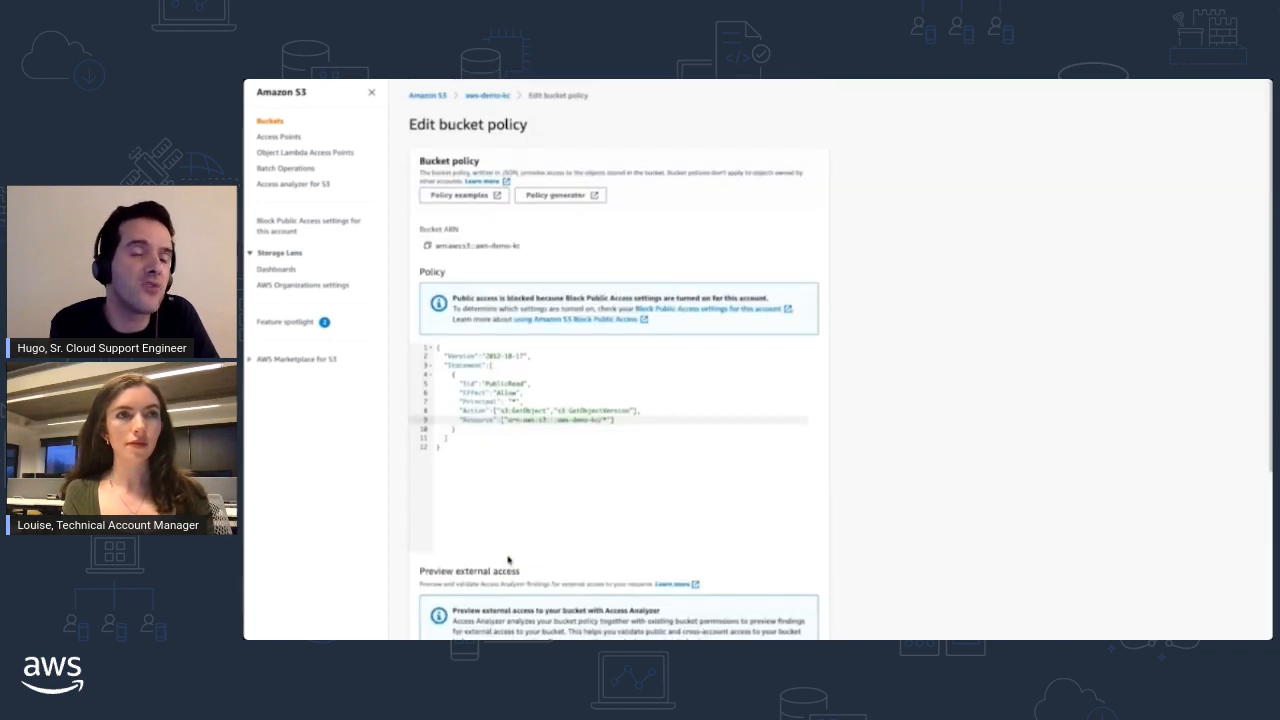
left_click(490, 97)
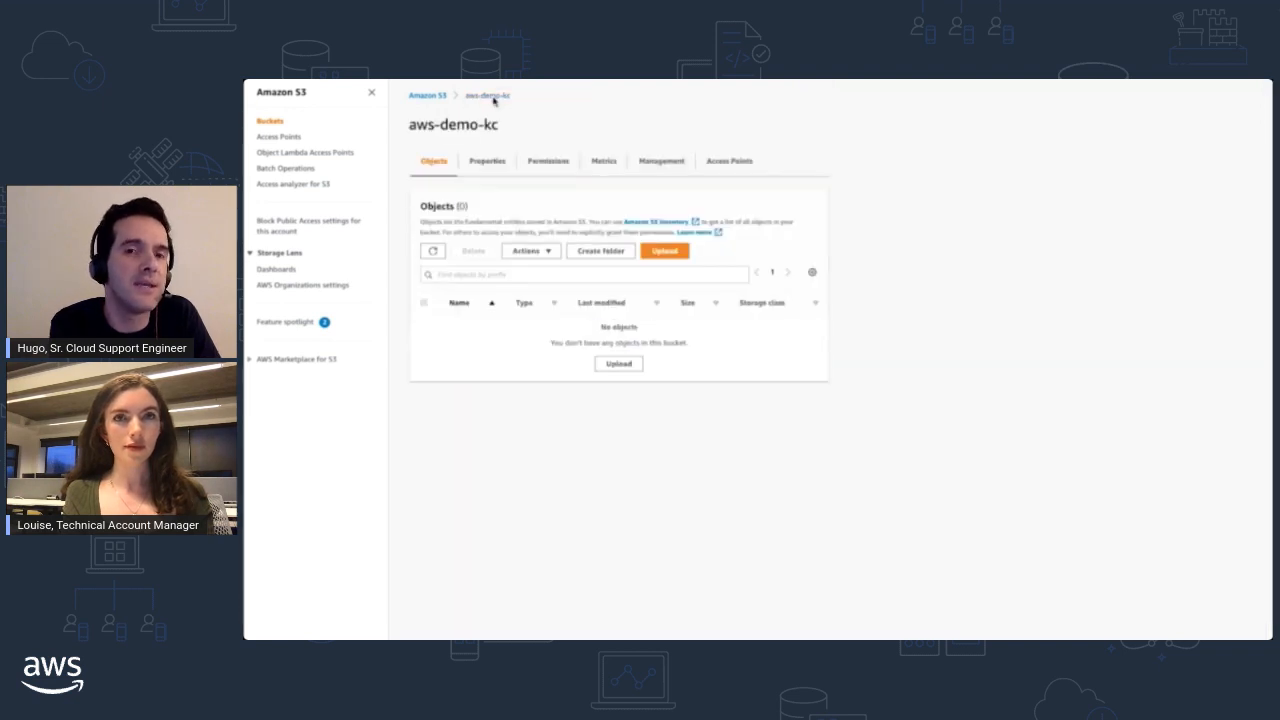
left_click(540, 162)
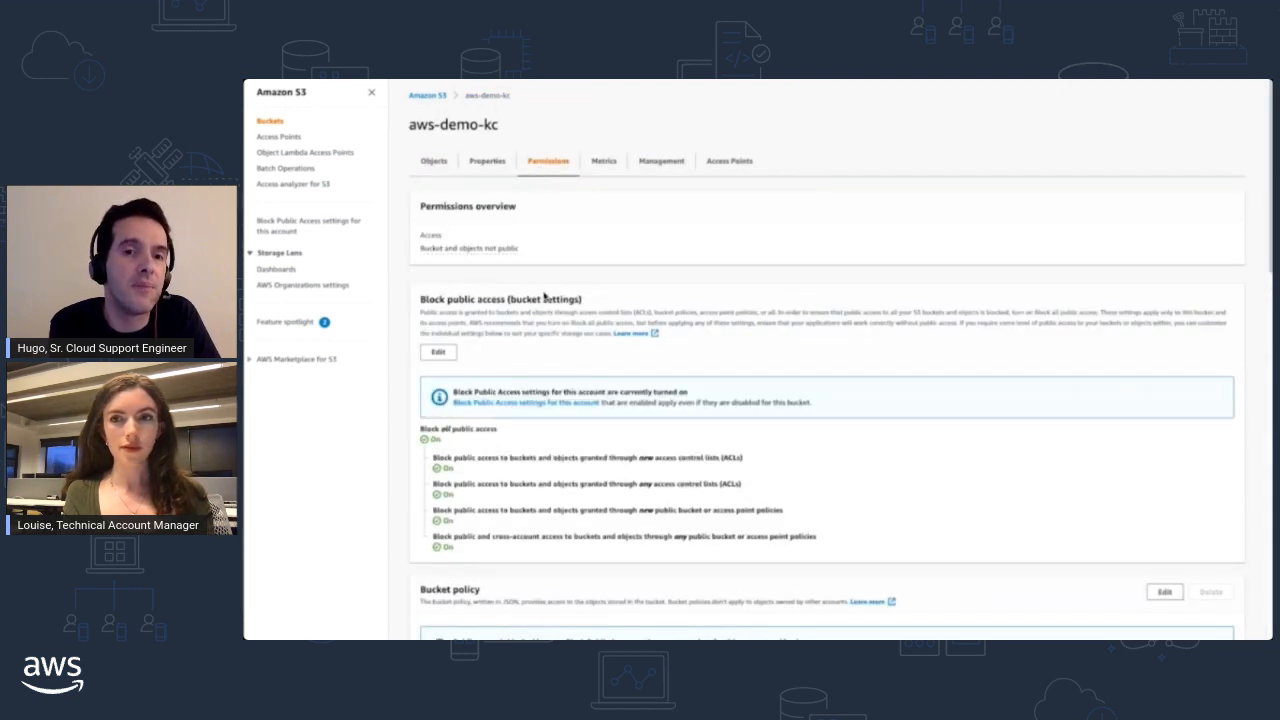
scroll(545, 295, "down", 5)
scroll(545, 295, "down", 5)
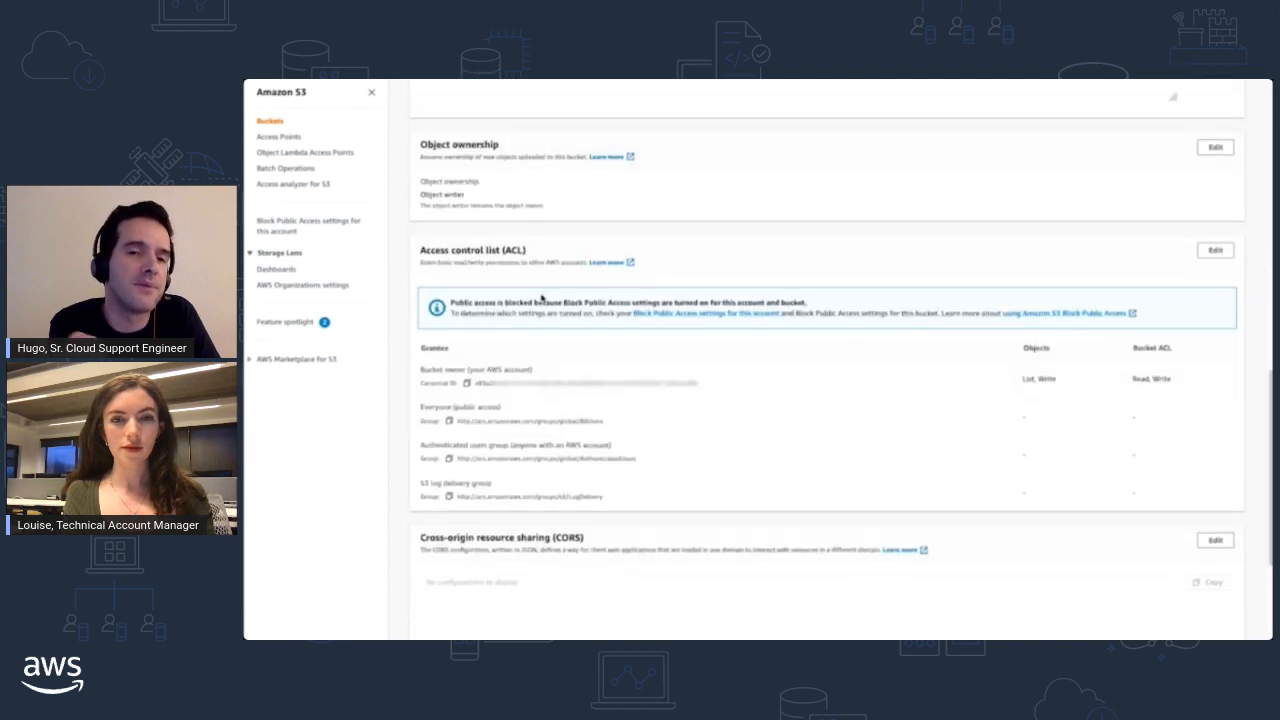
left_click(1217, 251)
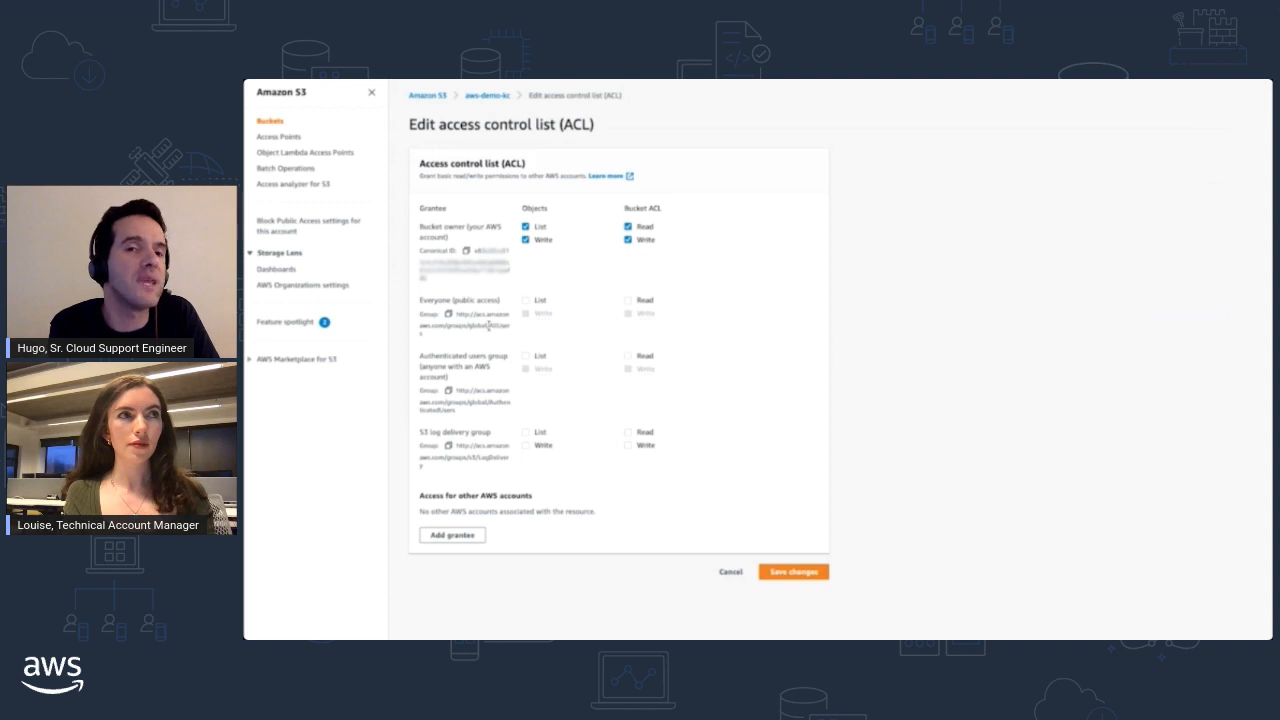
- Try to grant Everyone (public access) List on objects and Read on the bucket ACL, acknowledging the effects and saving
left_click_drag(420, 299, 524, 303)
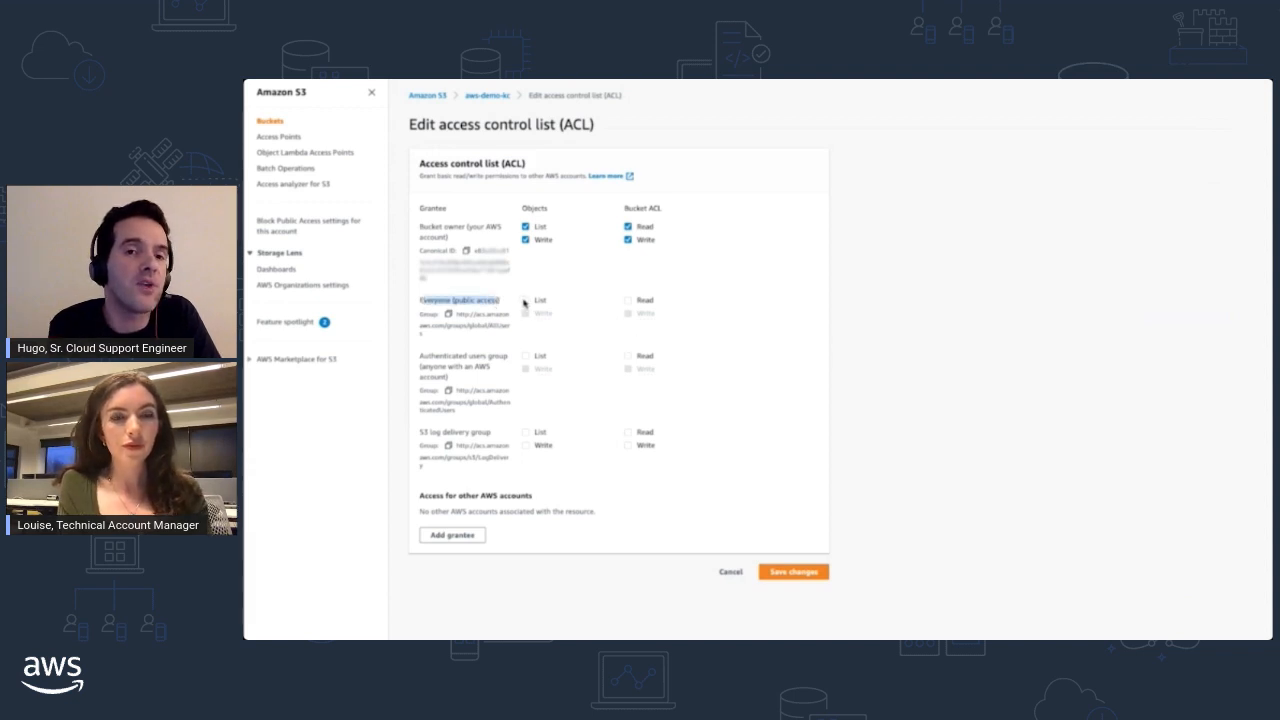
left_click(525, 301)
left_click(628, 301)
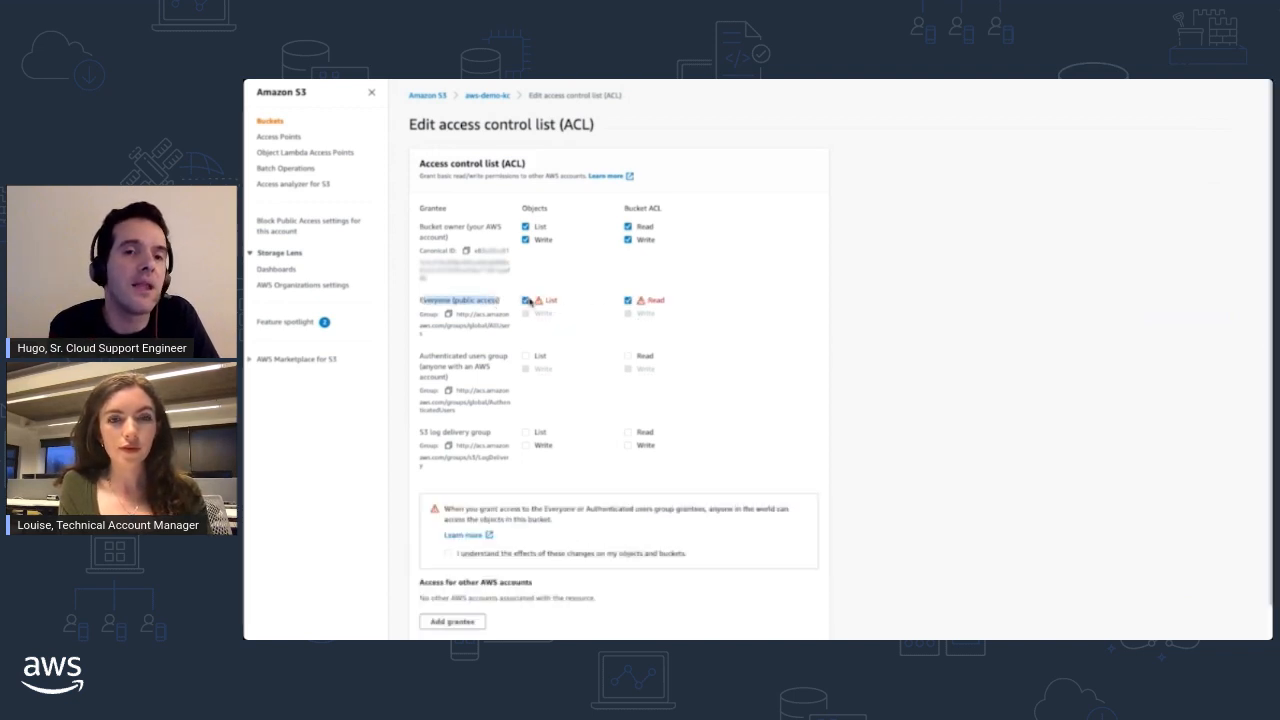
scroll(757, 349, "down", 1)
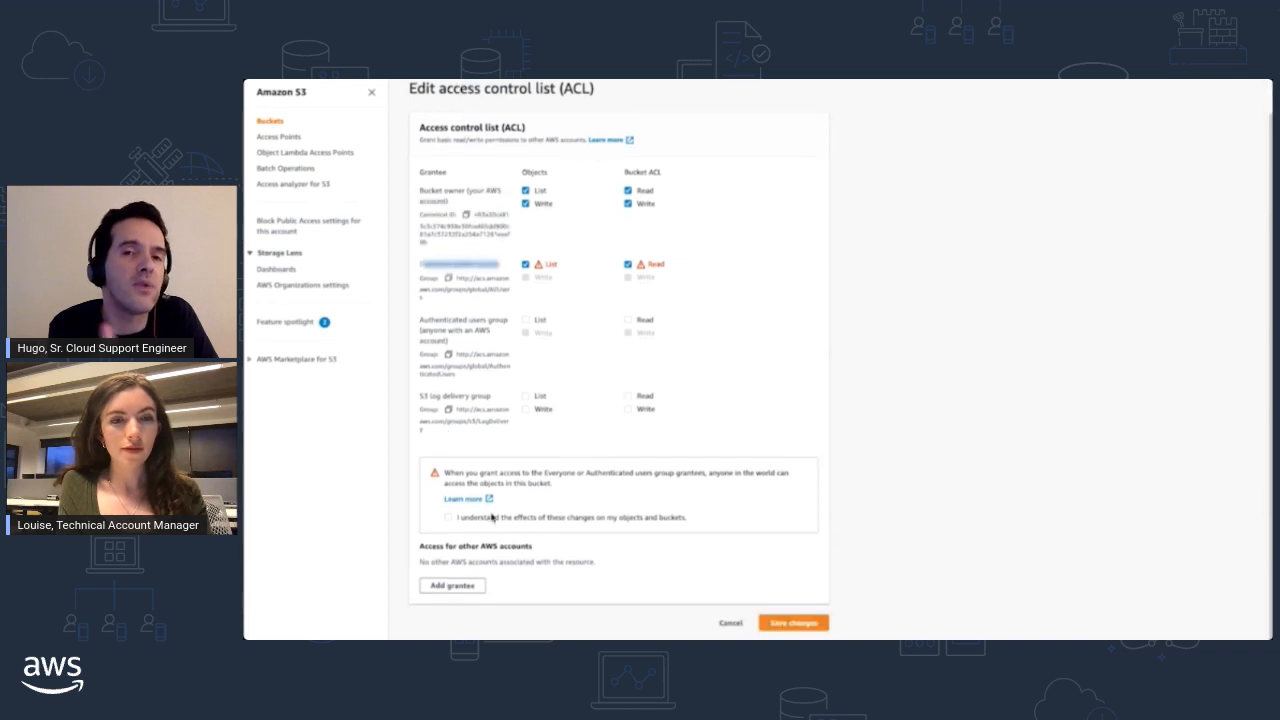
left_click(502, 519)
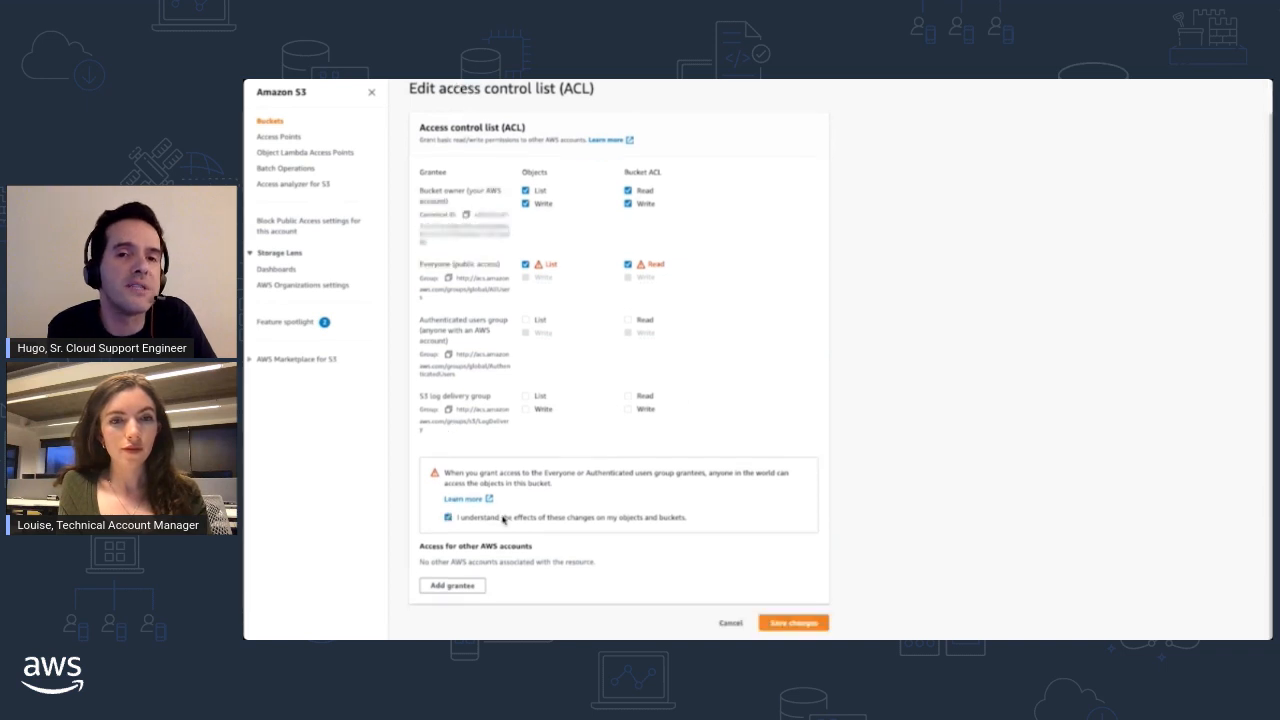
left_click(796, 624)
- Expand the API response of the ACL save attempt and examine its message
scroll(760, 500, "down", 2)
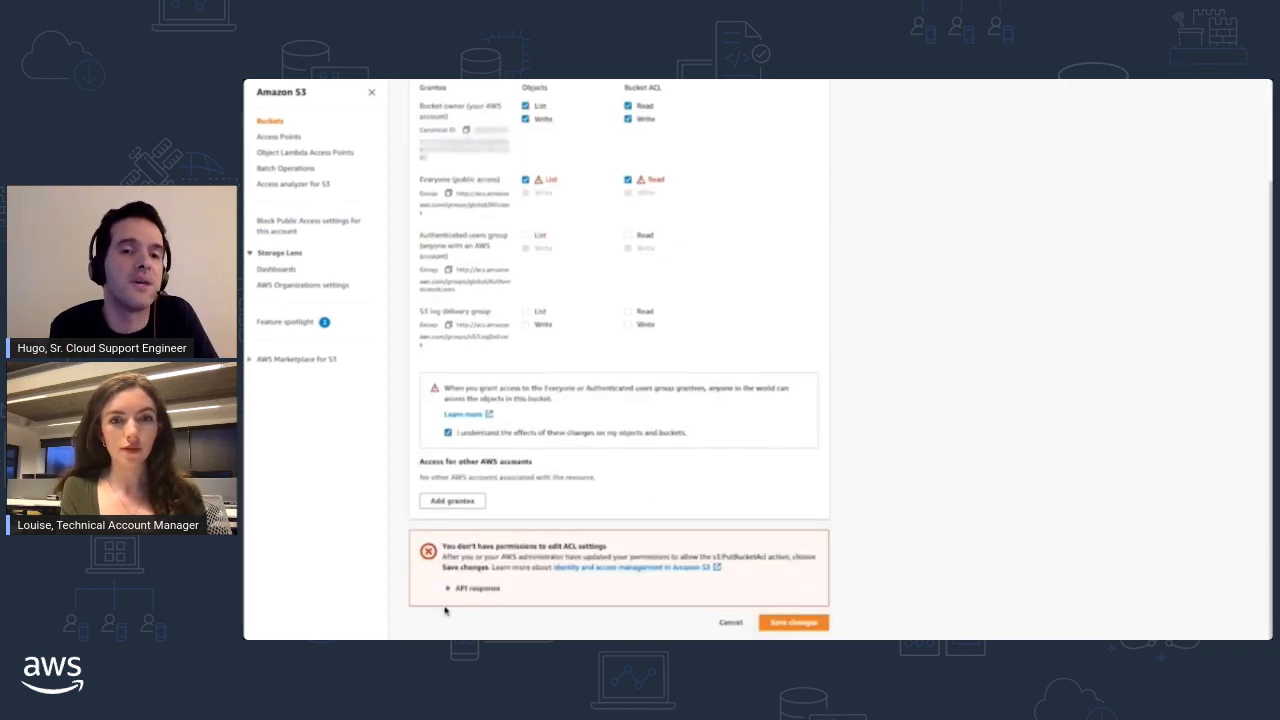
left_click(470, 589)
left_click_drag(446, 607, 588, 612)
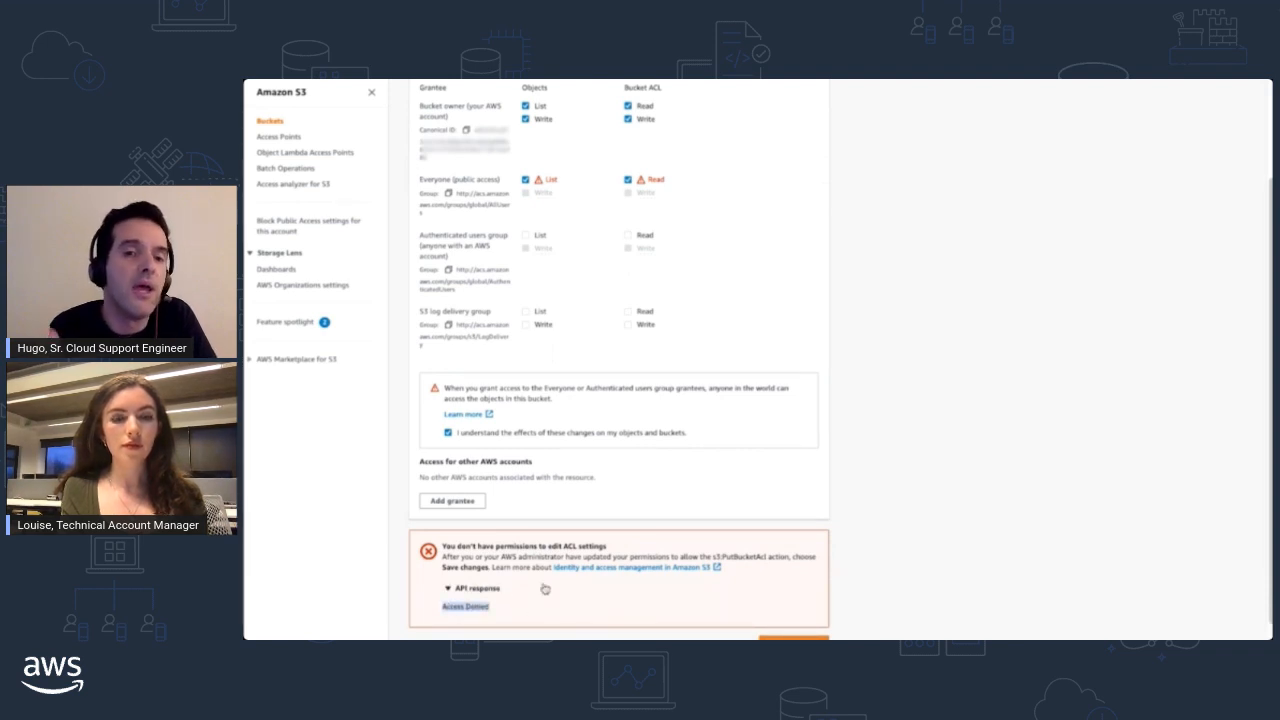
scroll(828, 550, "down", 1)
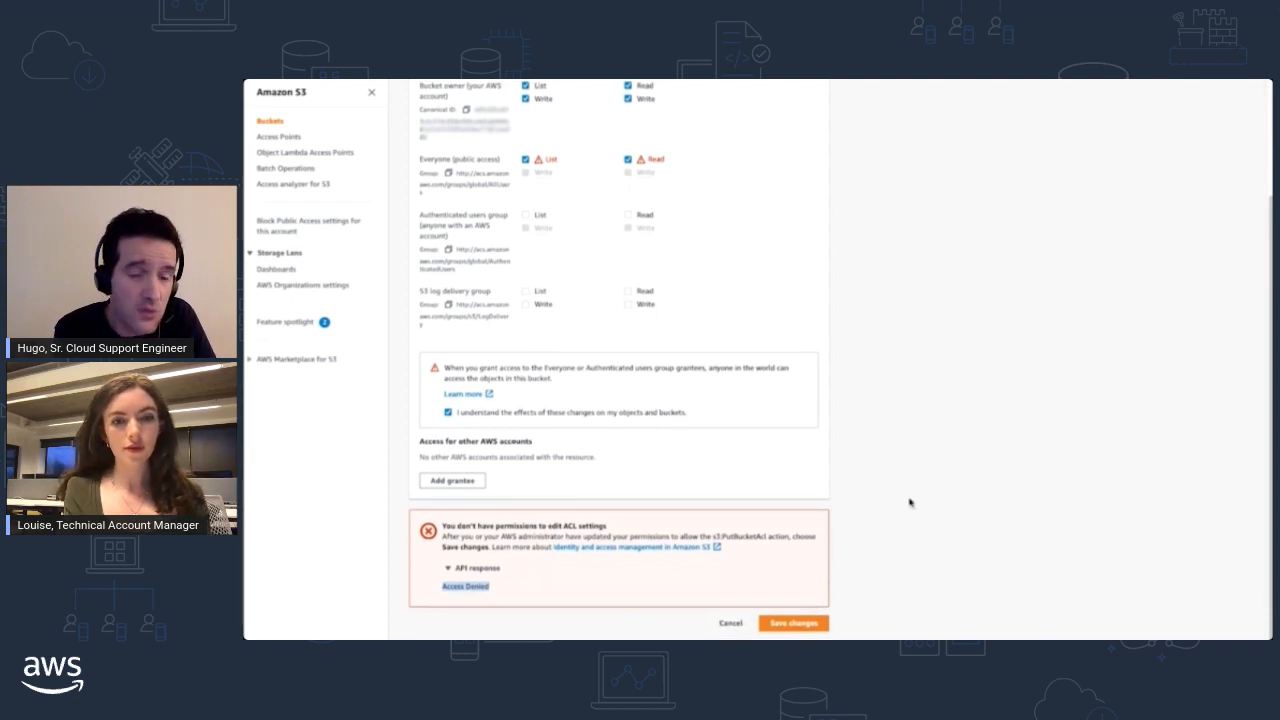
- Return to the aws-demo-kc bucket and open the server access logging settings in its properties for editing
scroll(904, 505, "up", 3)
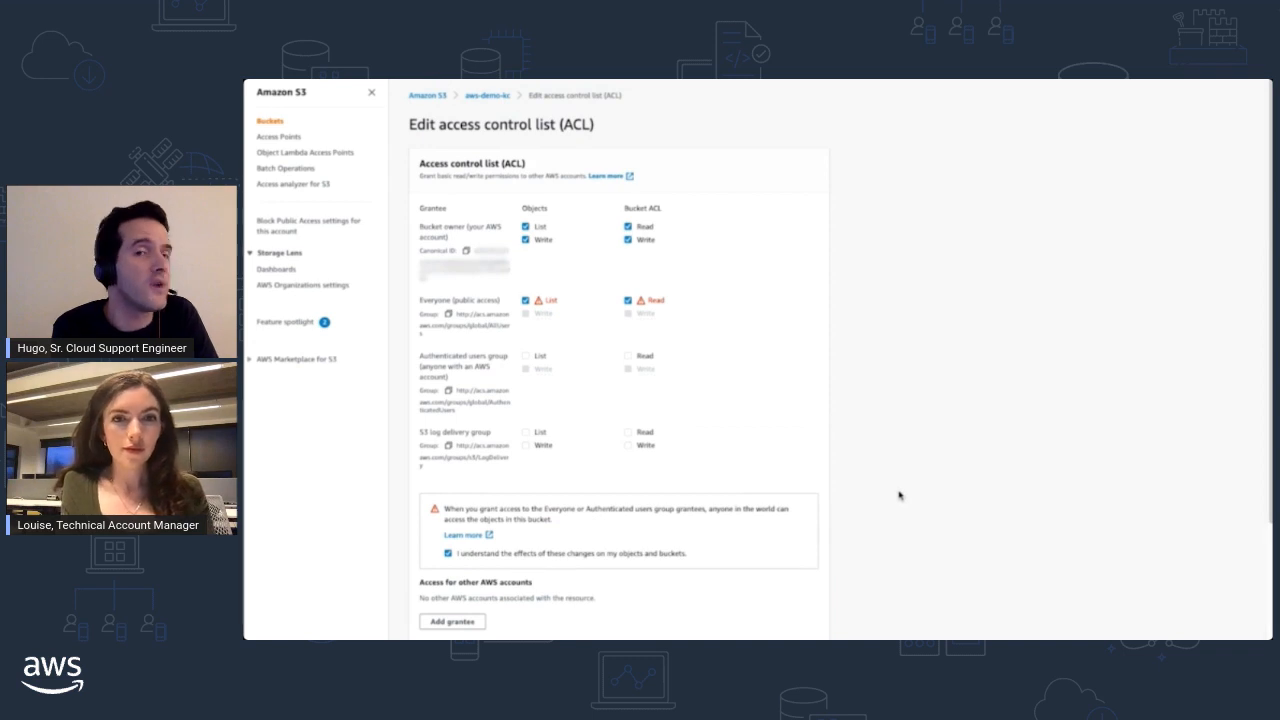
left_click(489, 97)
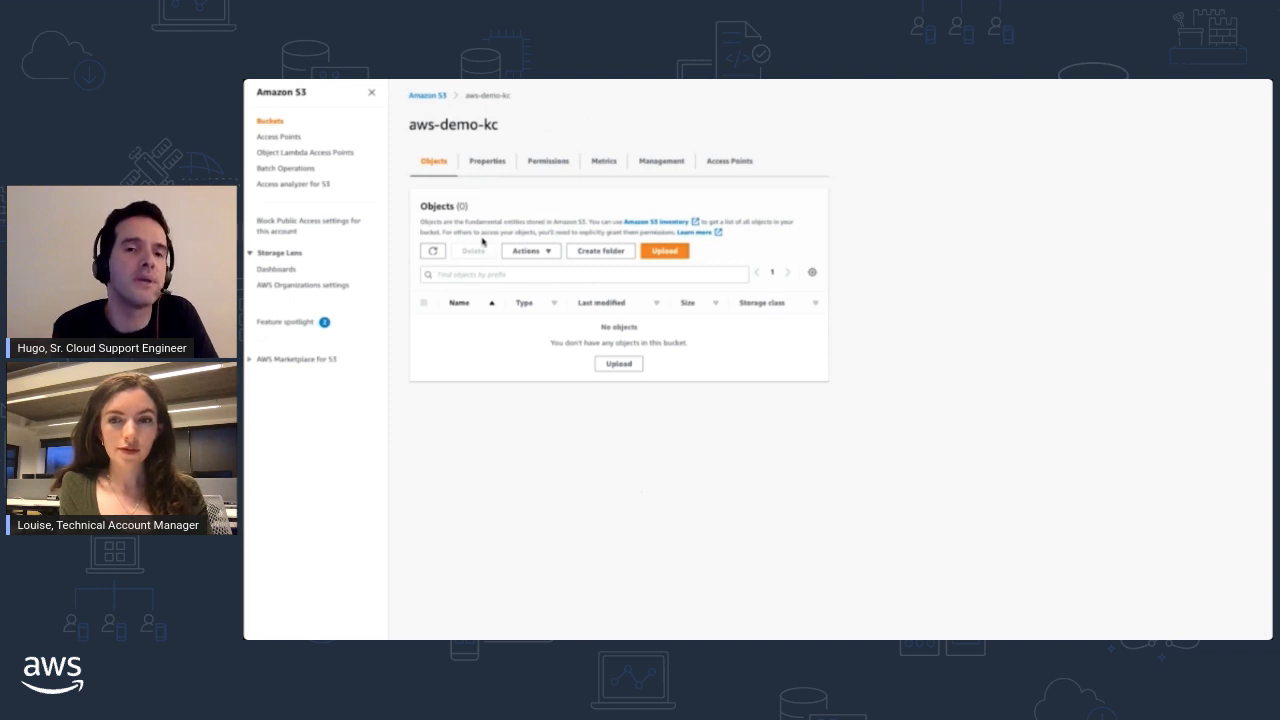
left_click(485, 162)
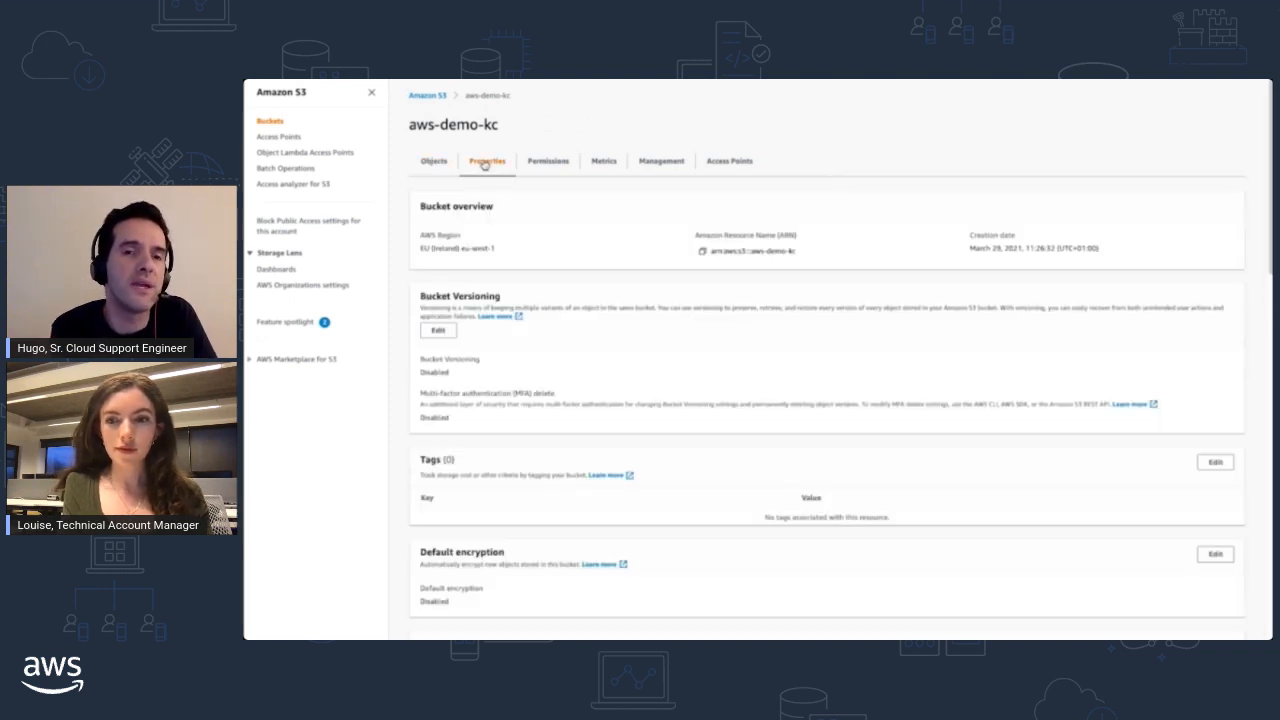
scroll(732, 347, "down", 1)
scroll(732, 347, "down", 5)
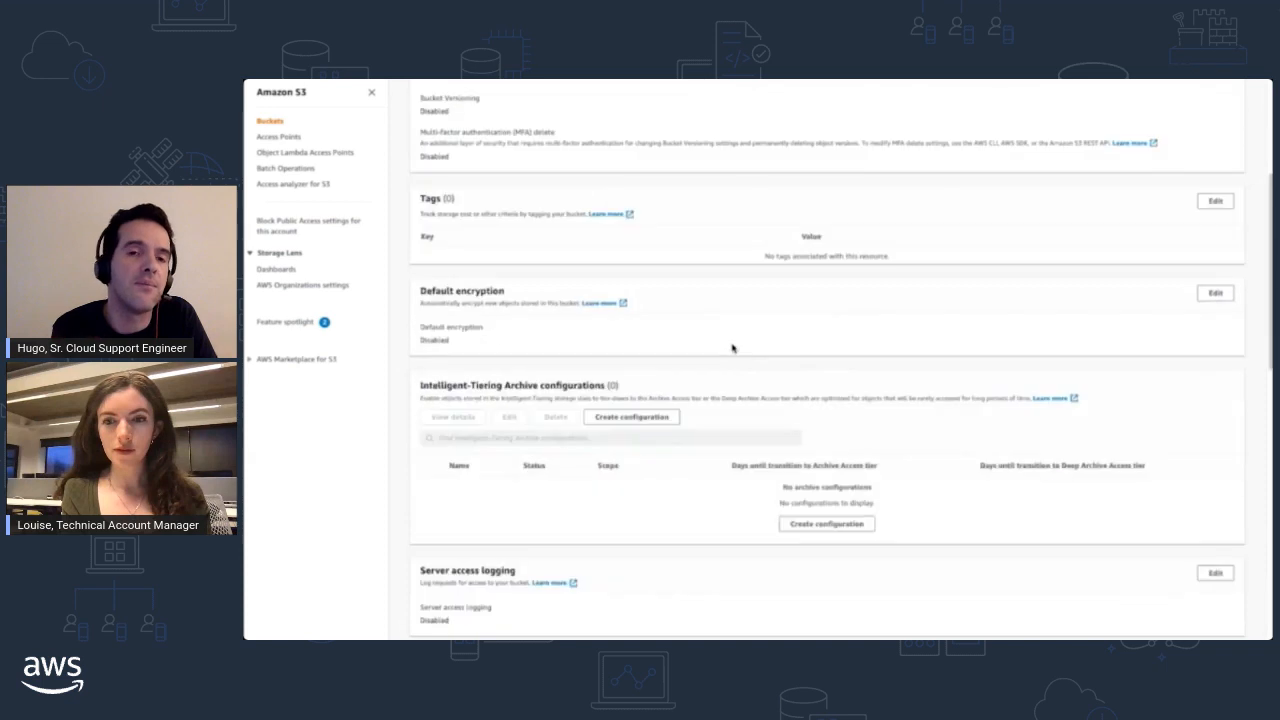
left_click_drag(421, 308, 520, 312)
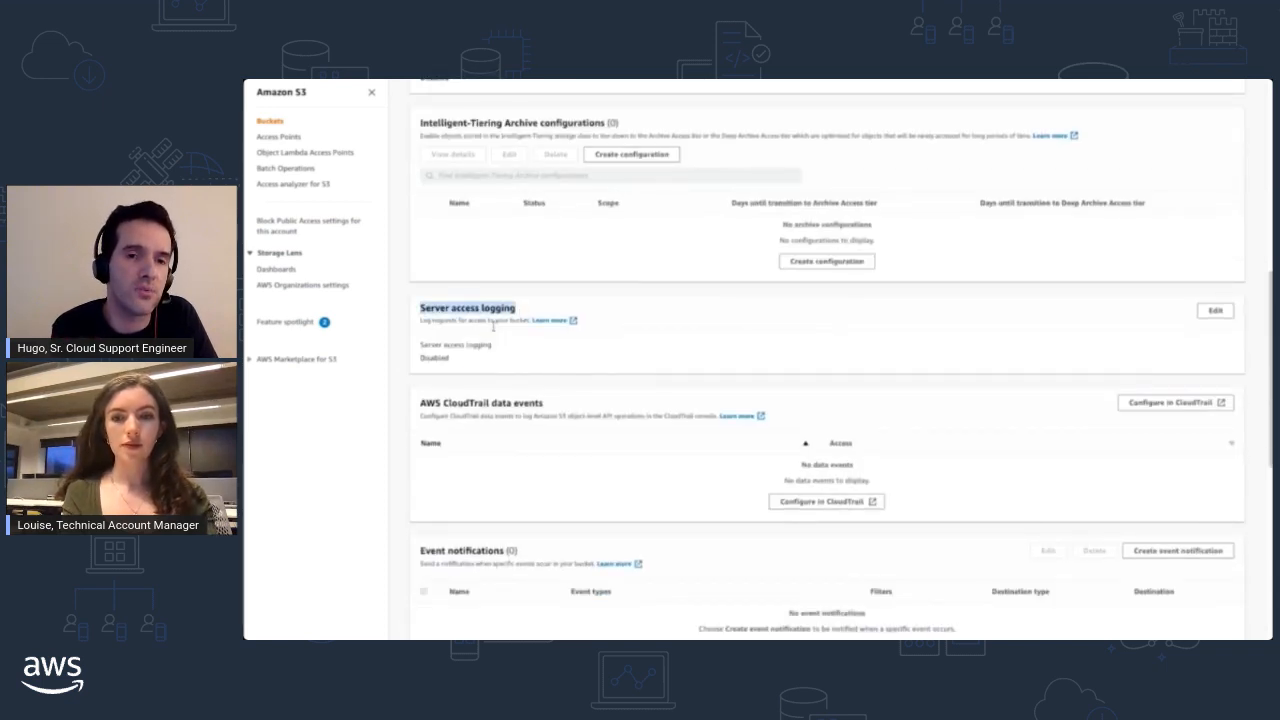
double_click(436, 358)
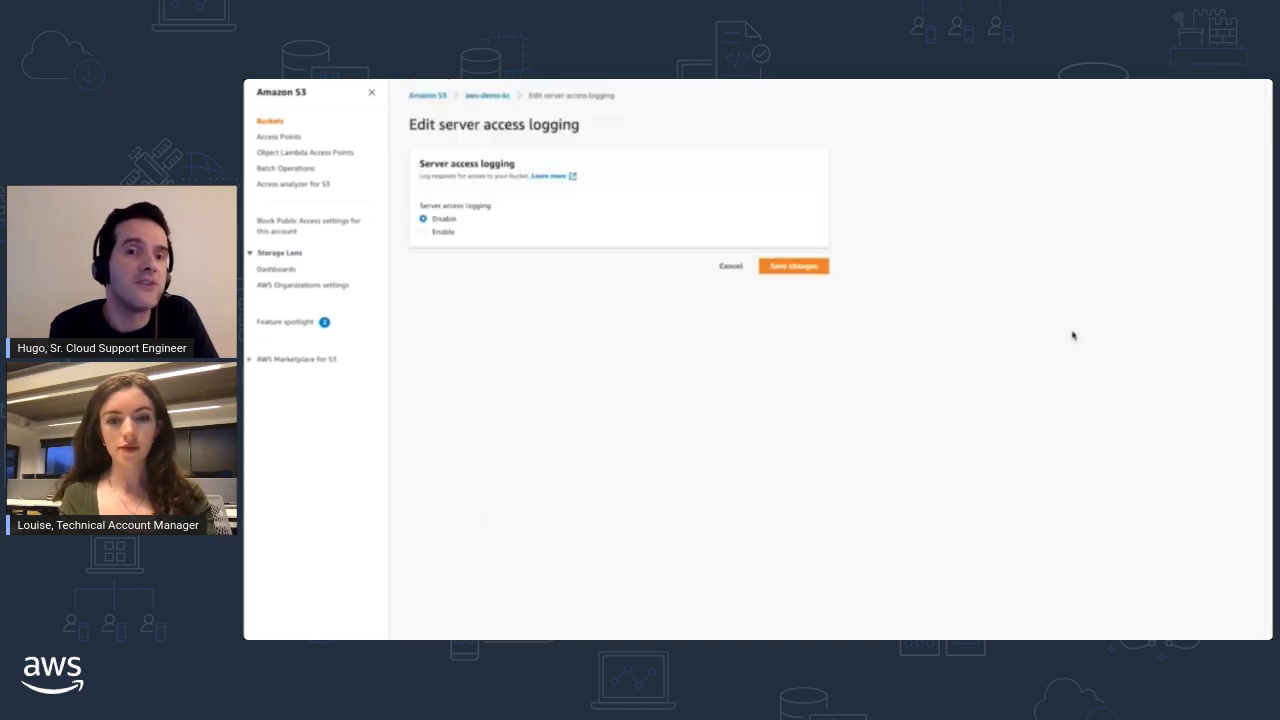
- Enable server access logging with s3://aws-demo-kc/logs/ as the target bucket and save the changes
left_click(440, 232)
left_click(753, 317)
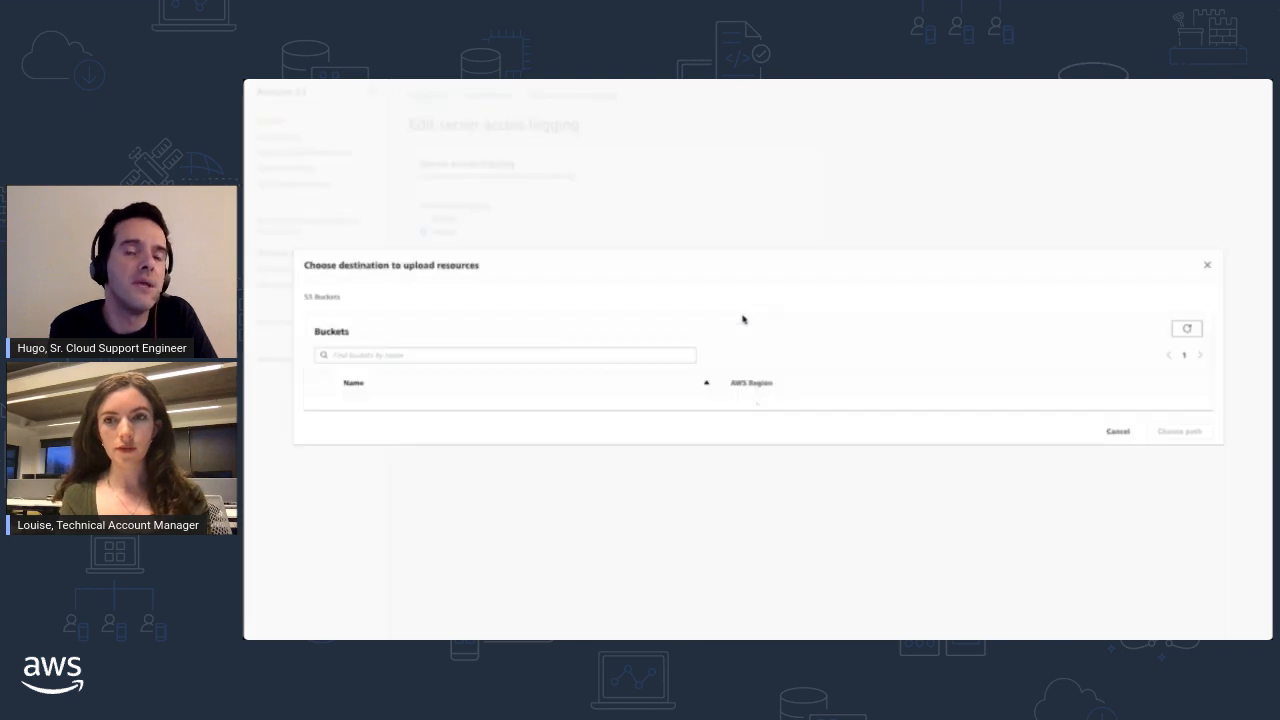
left_click(321, 404)
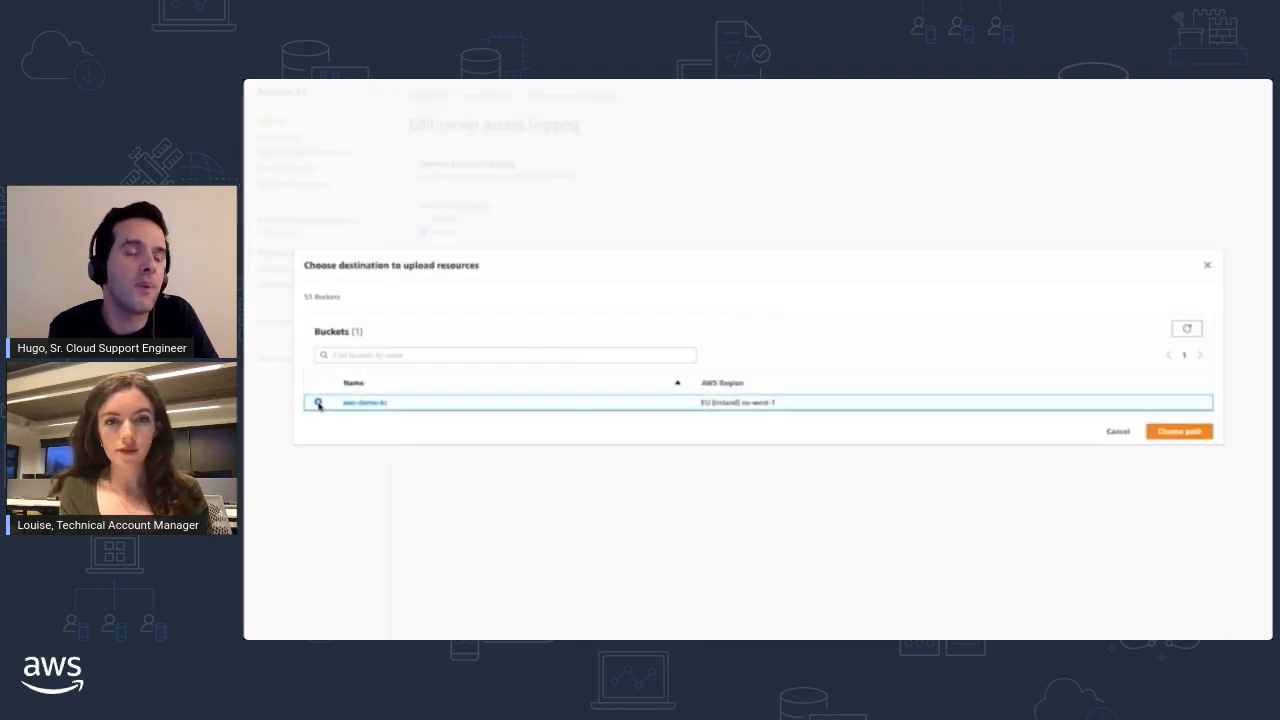
left_click(1179, 432)
left_click(518, 317)
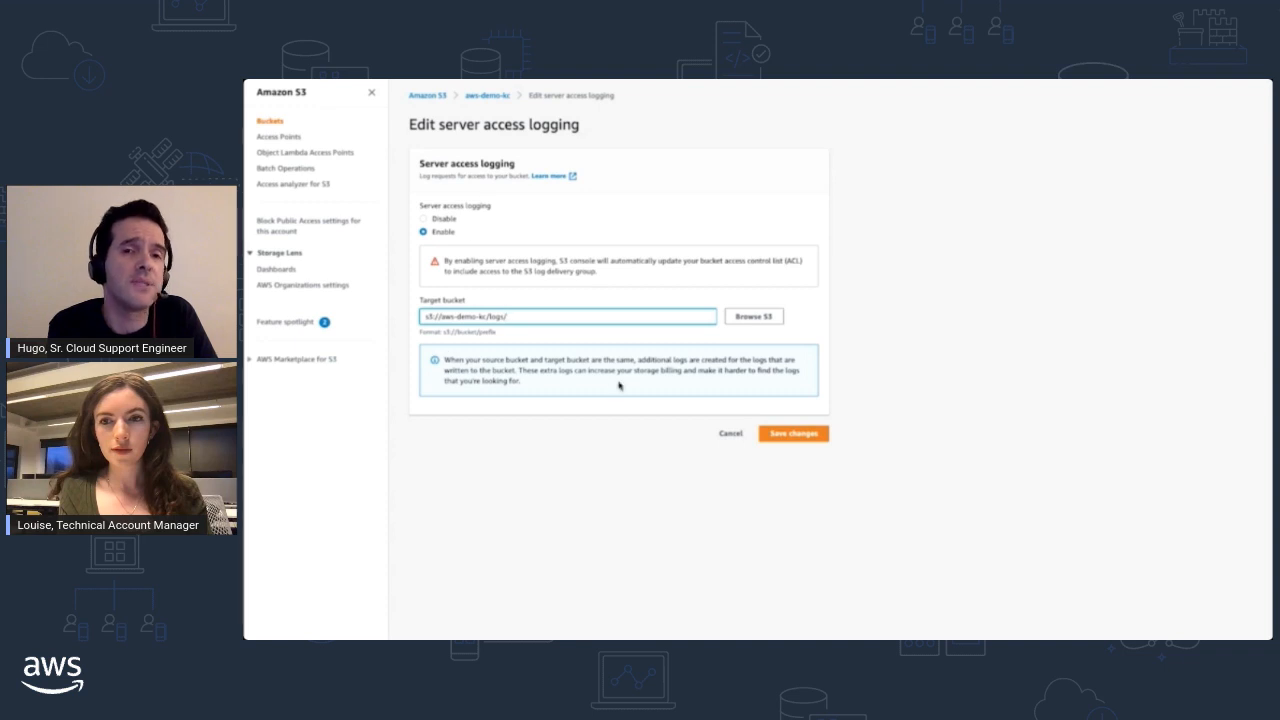
left_click(801, 437)
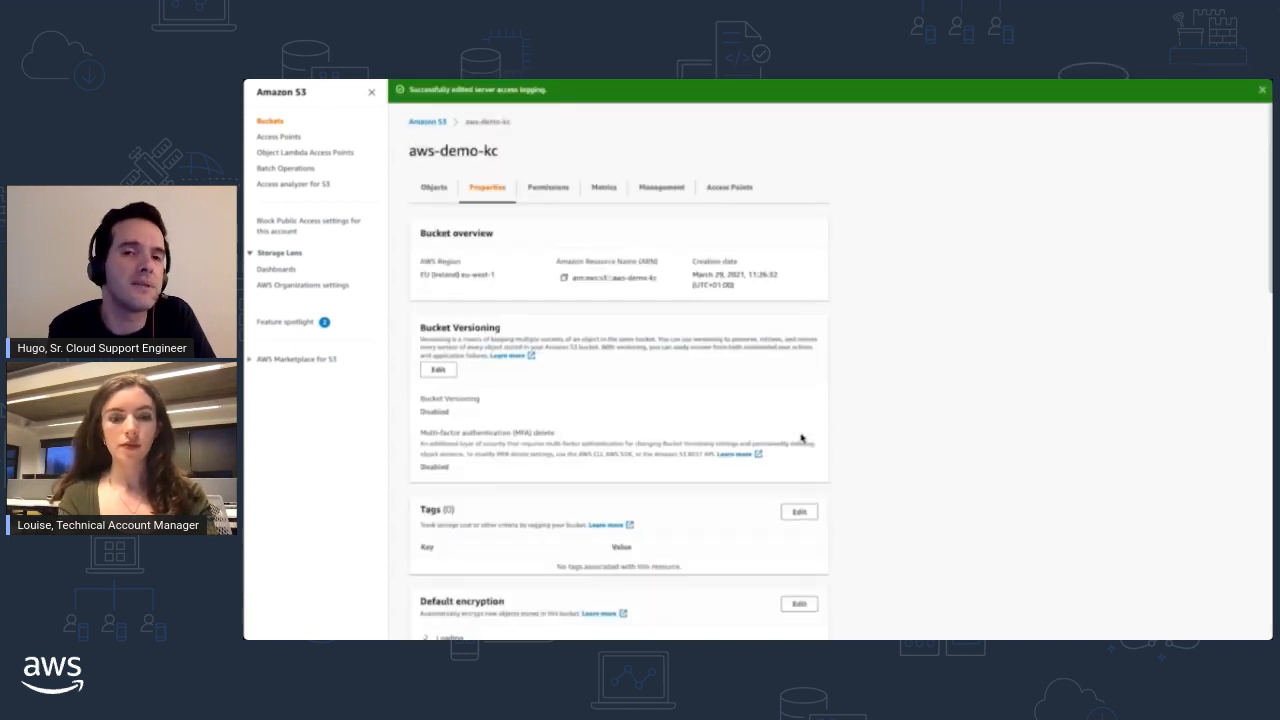
- Check the server access logging status and the AWS CloudTrail data events section in the bucket's properties
scroll(548, 396, "down", 10)
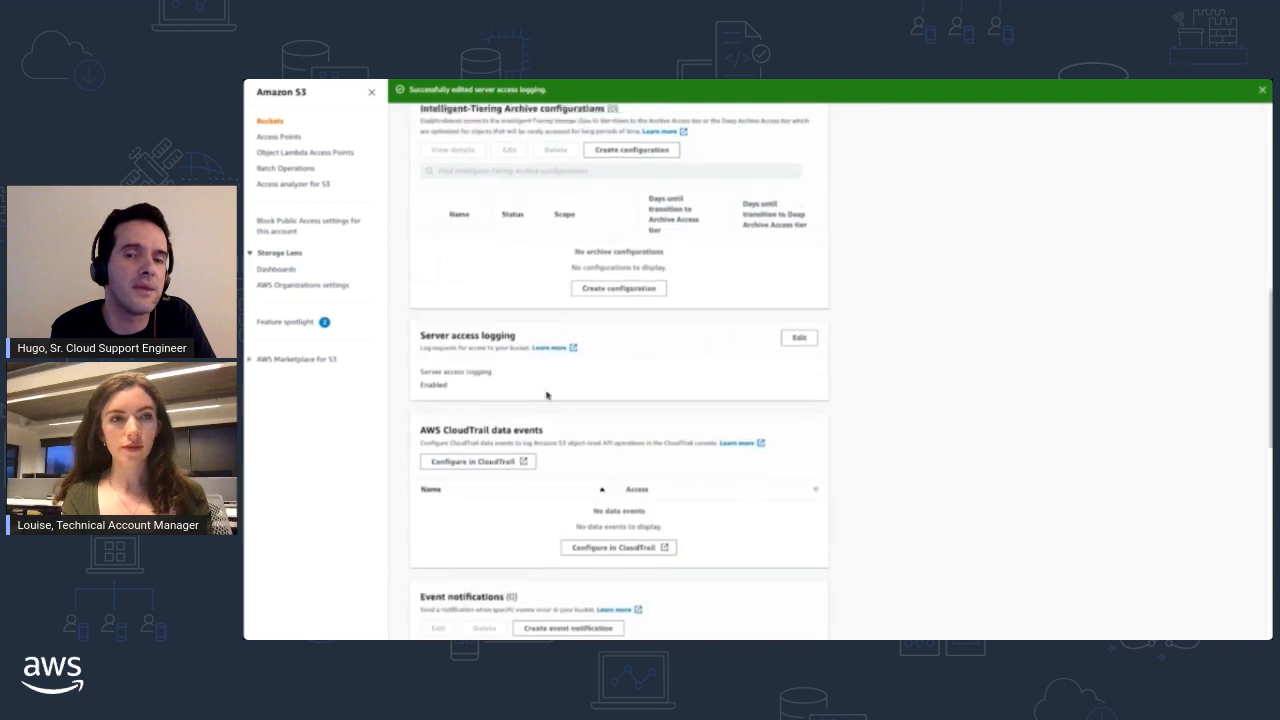
double_click(434, 274)
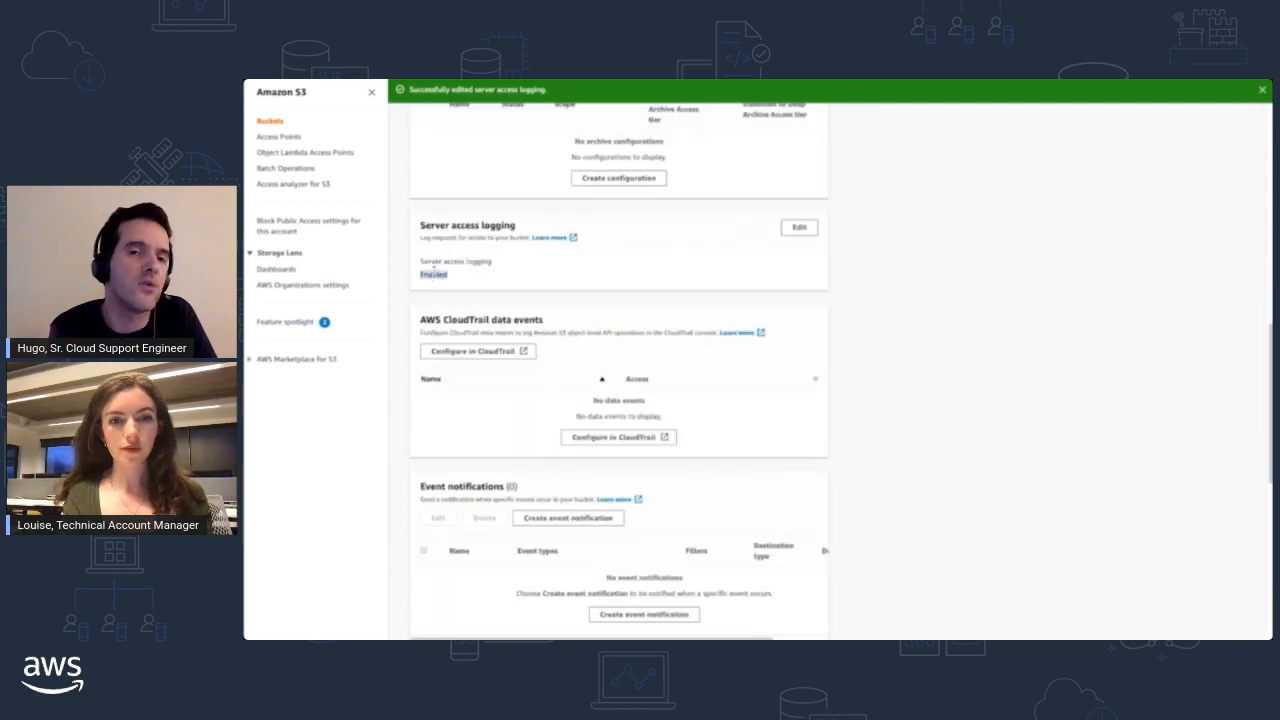
left_click_drag(421, 320, 547, 323)
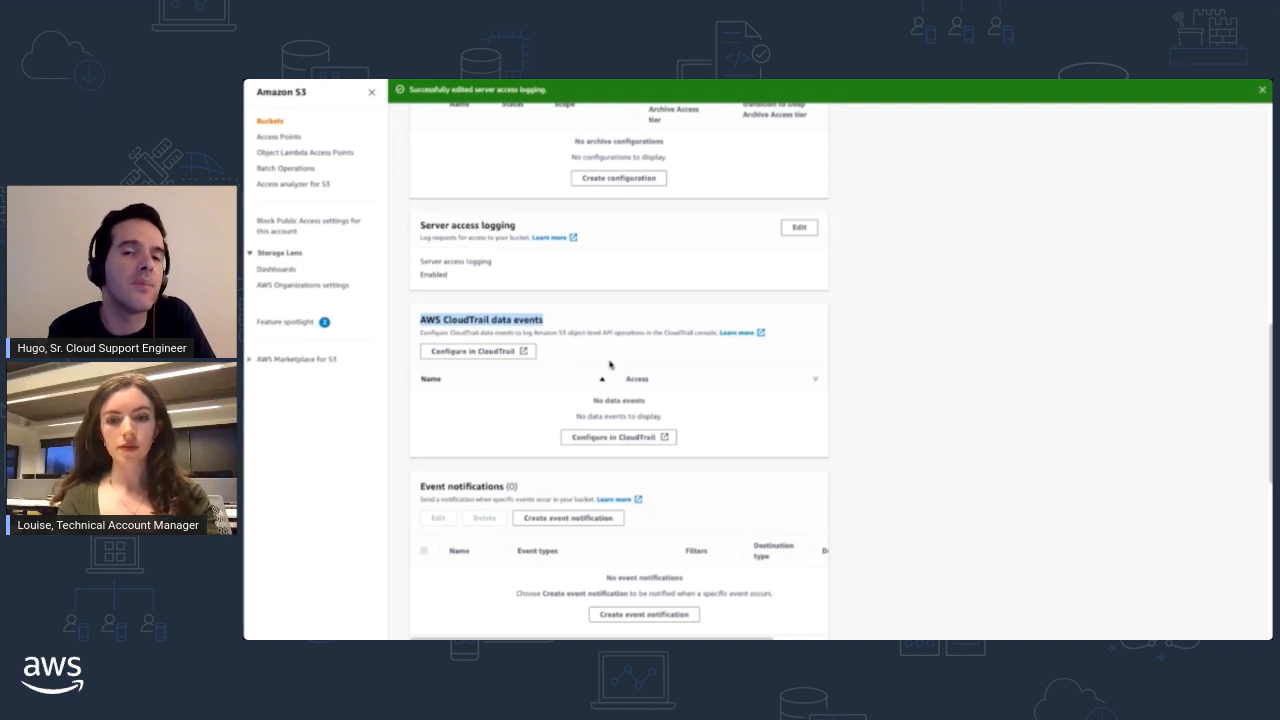
scroll(610, 364, "up", 5)
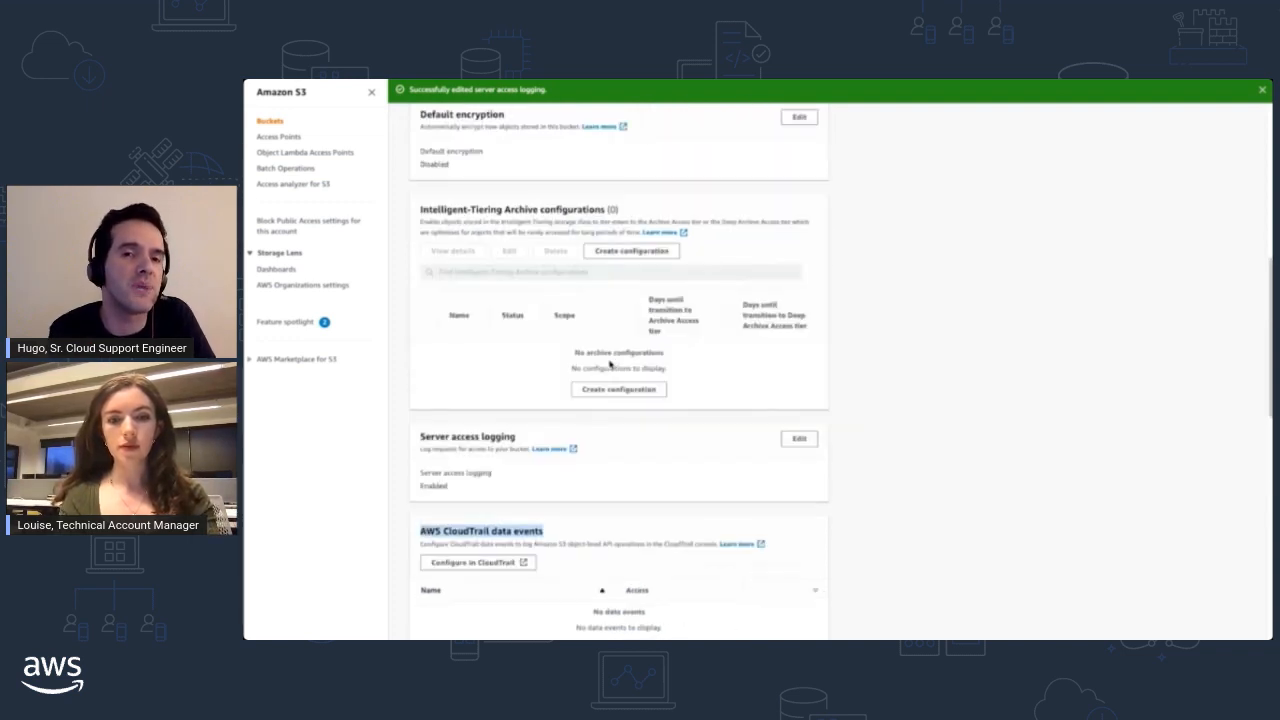
scroll(610, 364, "up", 5)
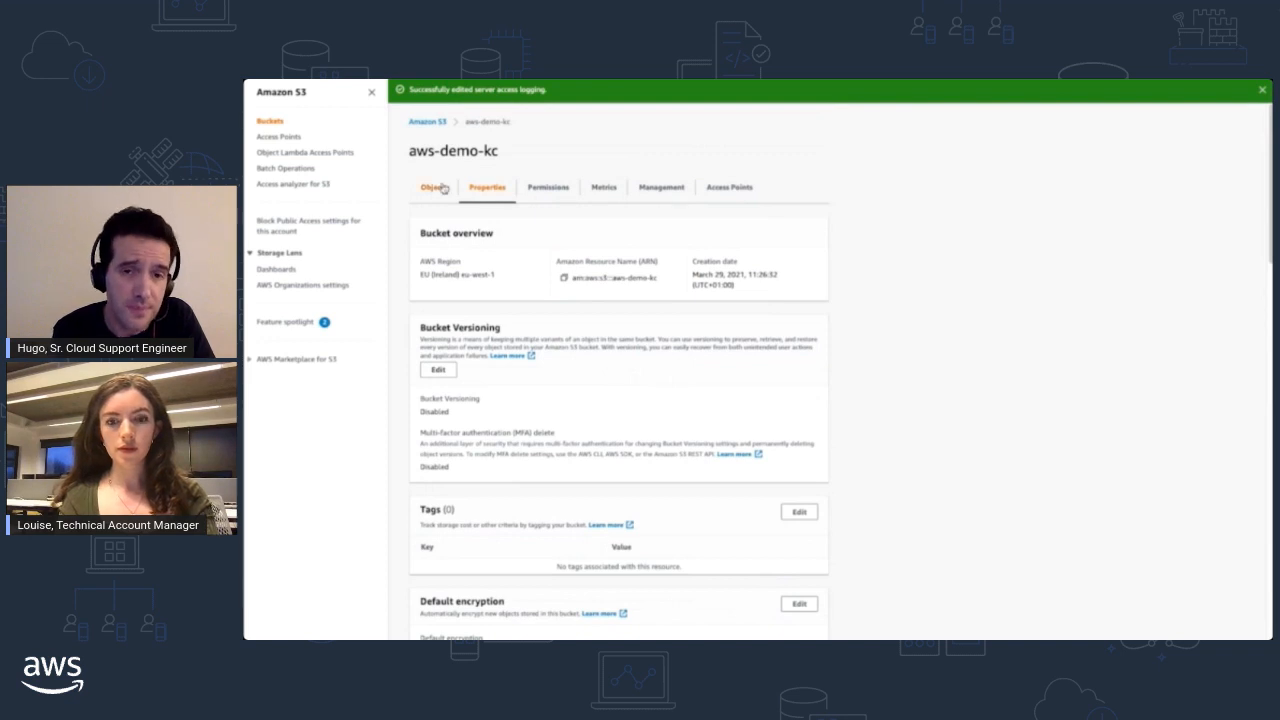
- Select Enable in the Bucket Versioning settings and return to the bucket's objects without saving
scroll(497, 370, "down", 1)
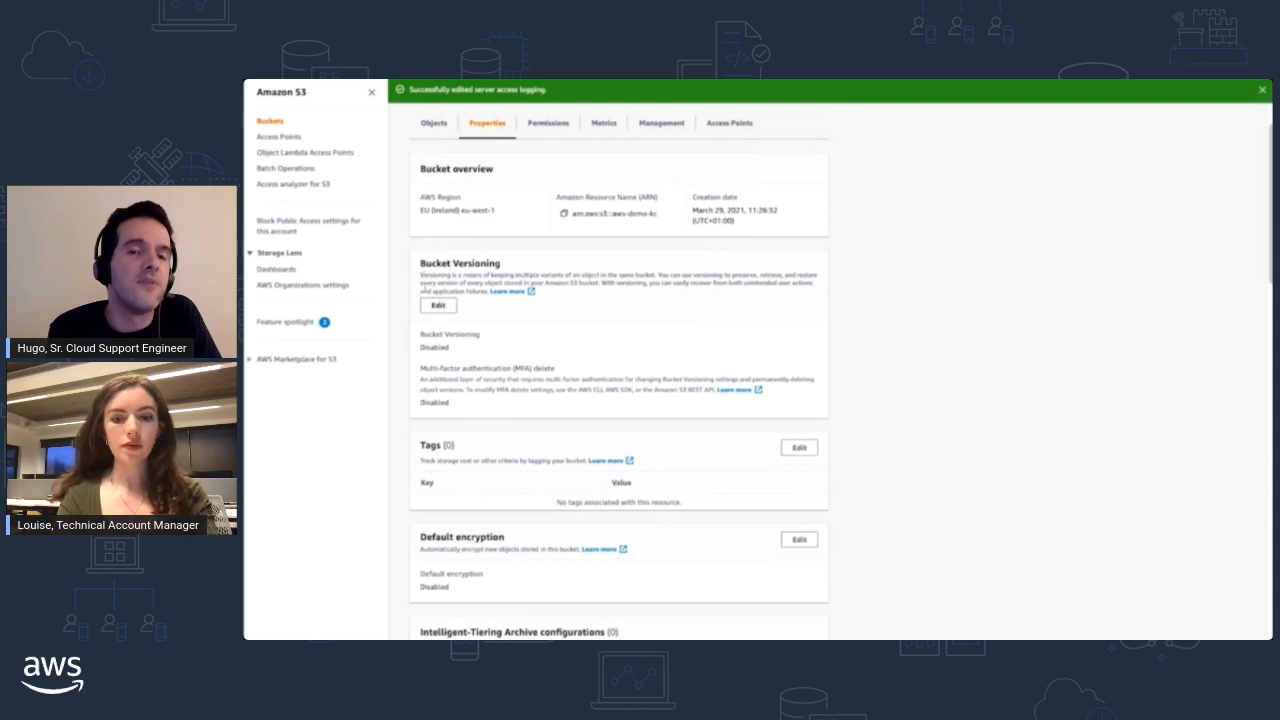
left_click_drag(421, 264, 500, 264)
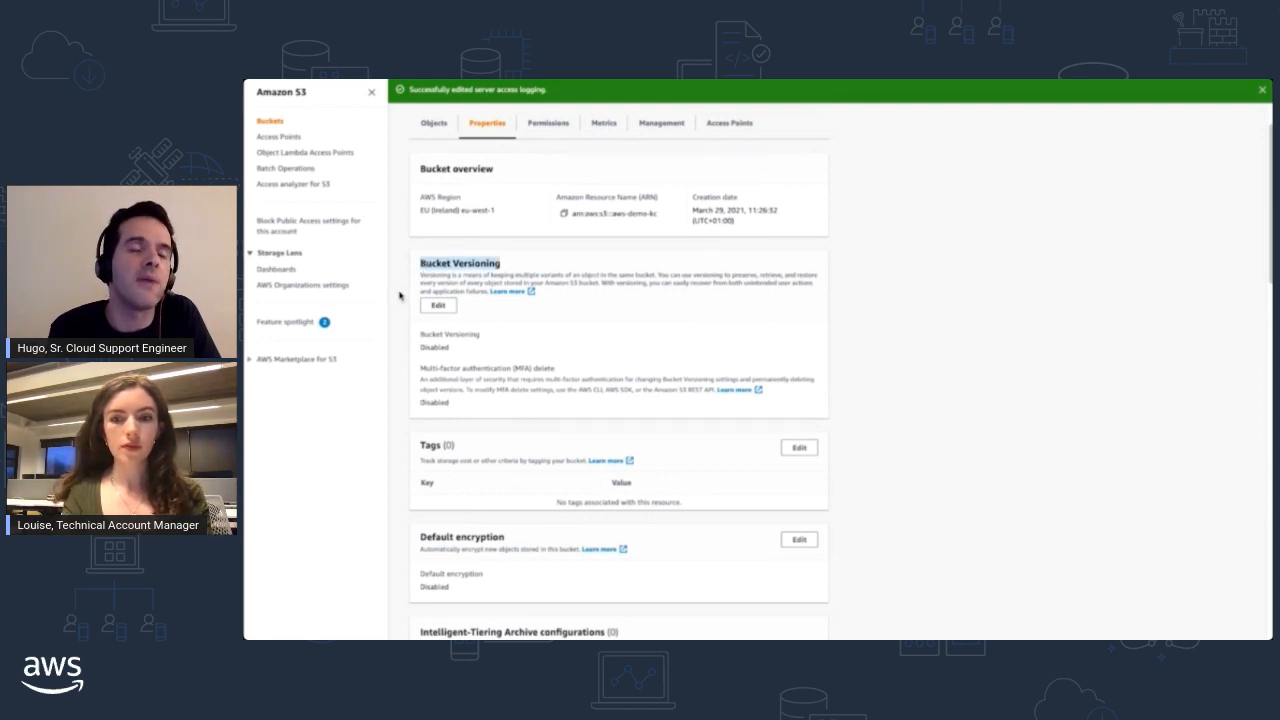
left_click(438, 306)
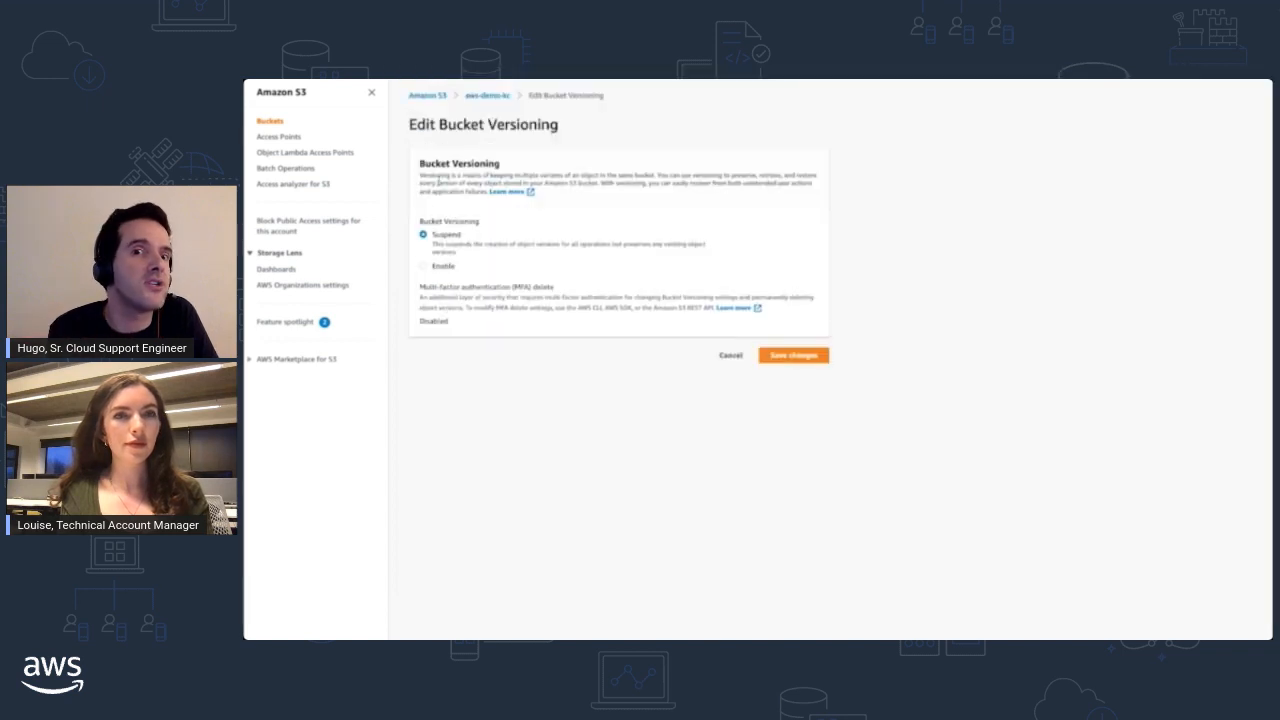
left_click(433, 267)
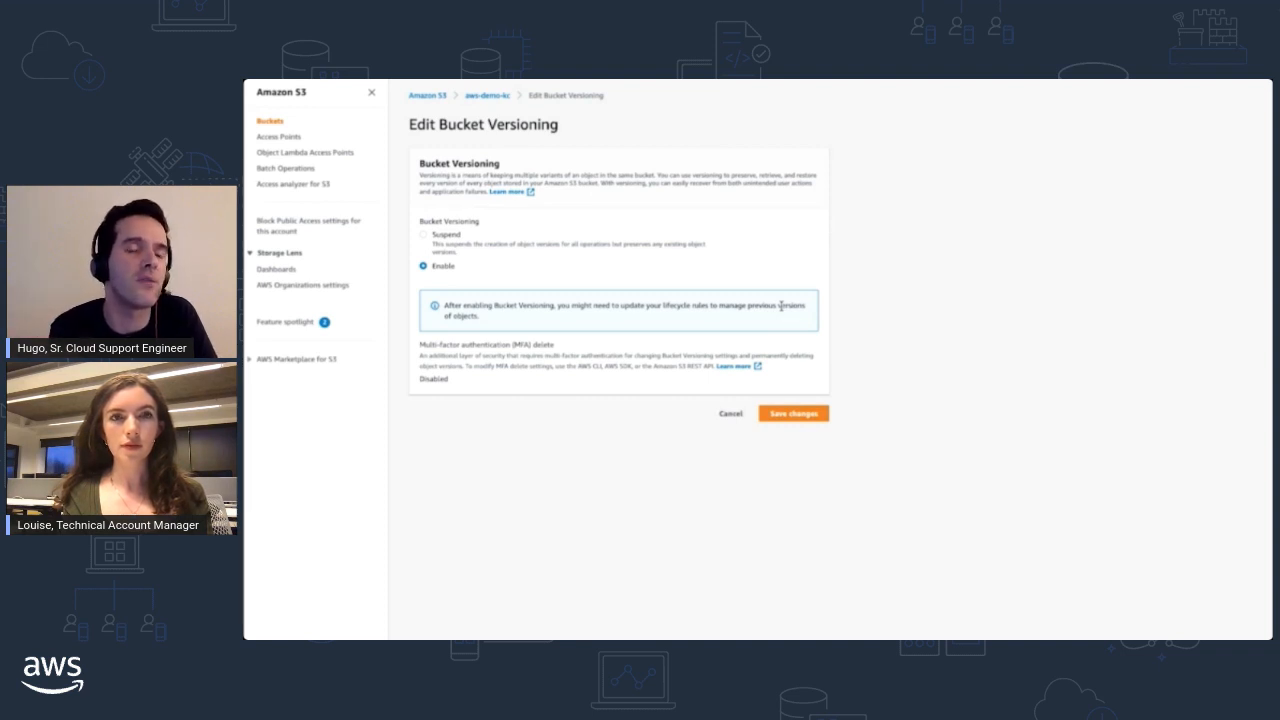
left_click(483, 96)
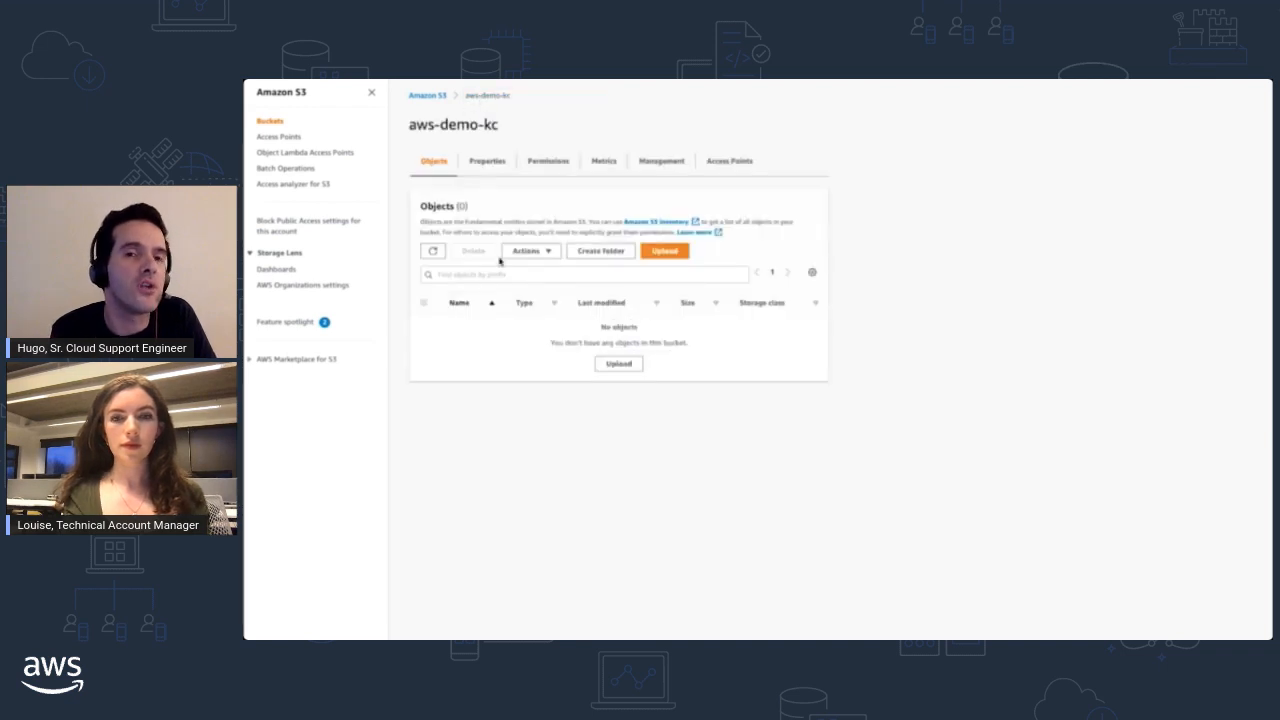
- Upload the file tree.jpg to the aws-demo-kc bucket and close the upload status page
left_click_drag(1005, 155, 654, 343)
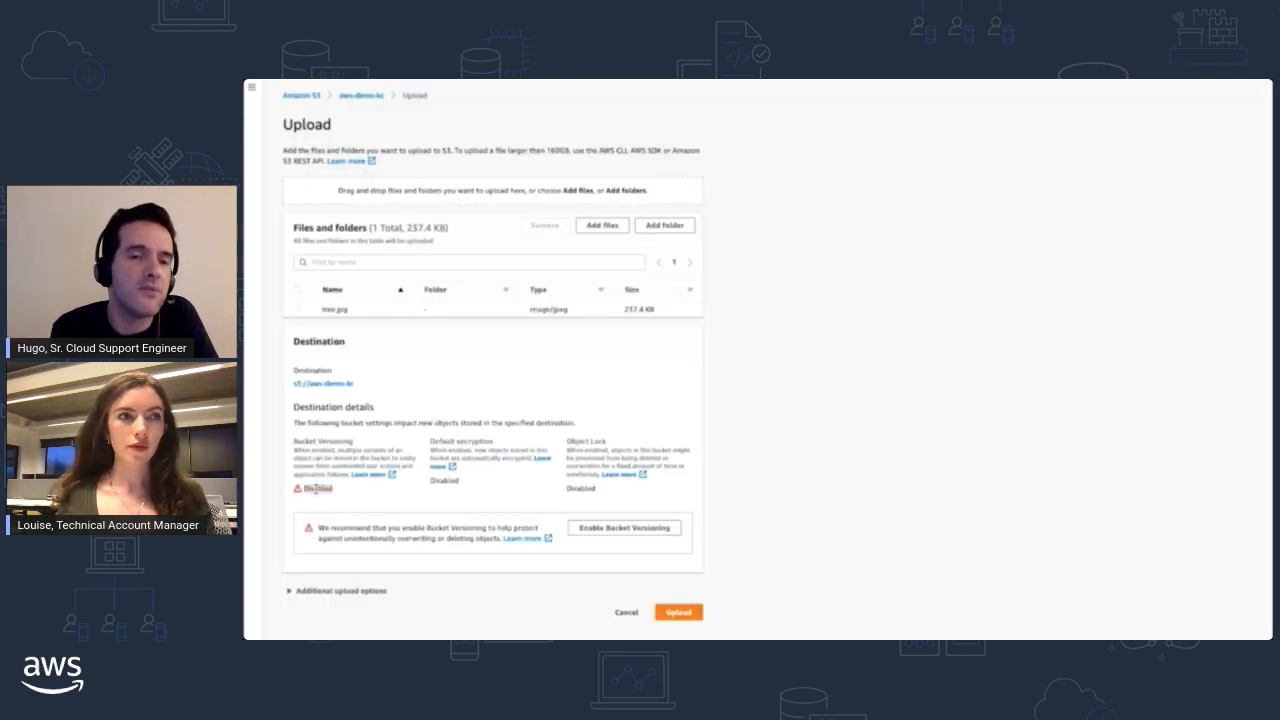
left_click(681, 614)
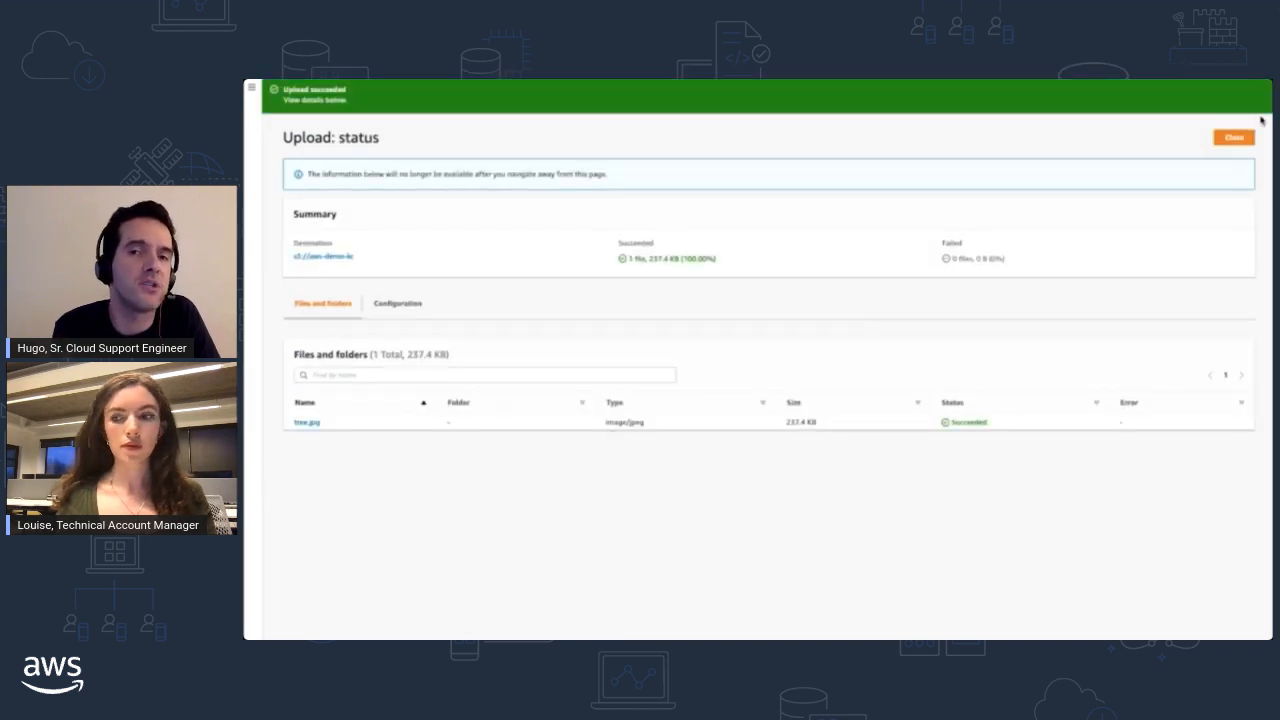
left_click(1236, 138)
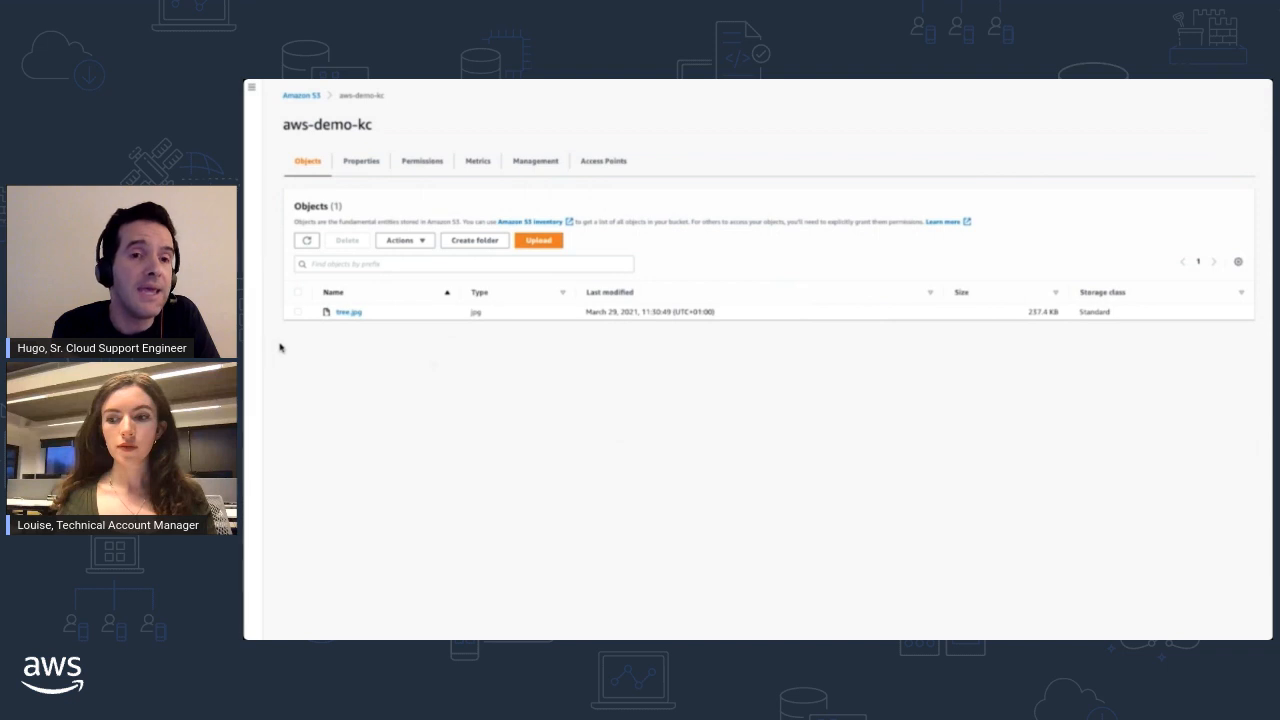
- Permanently delete tree.jpg from the aws-demo-kc bucket, confirming with "permanently delete", and close the deletion status page
left_click(297, 313)
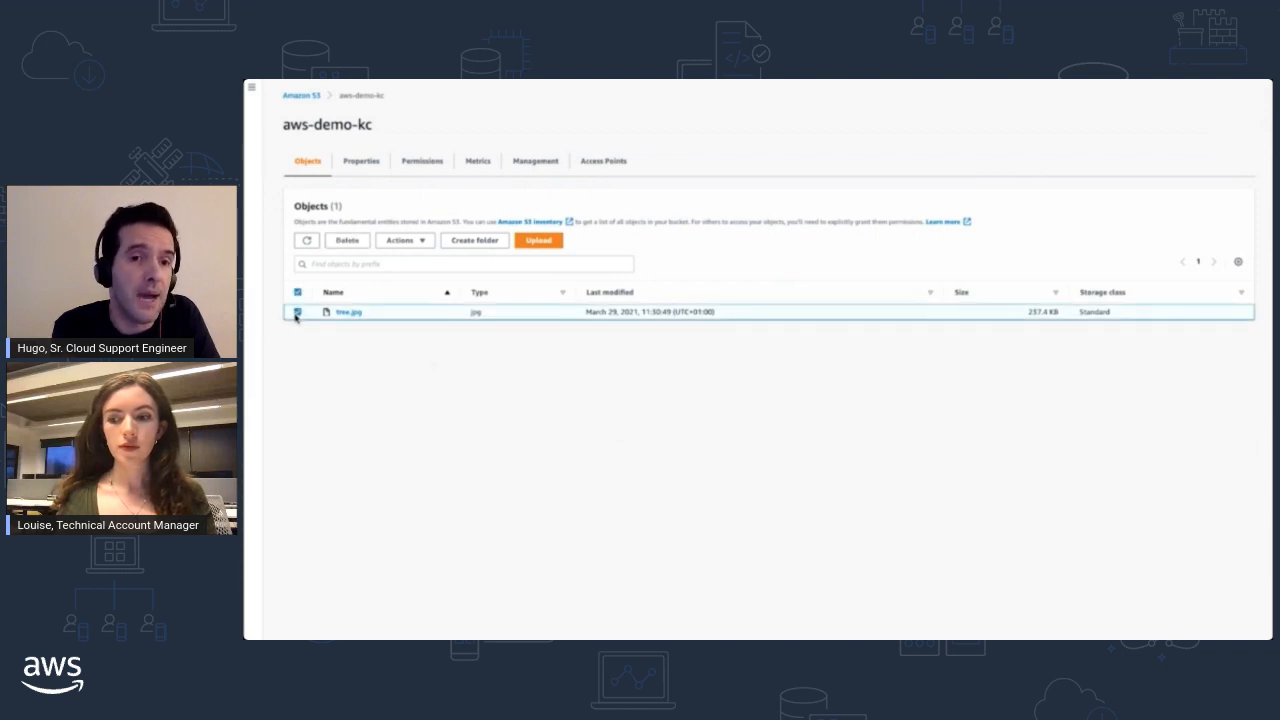
left_click(346, 241)
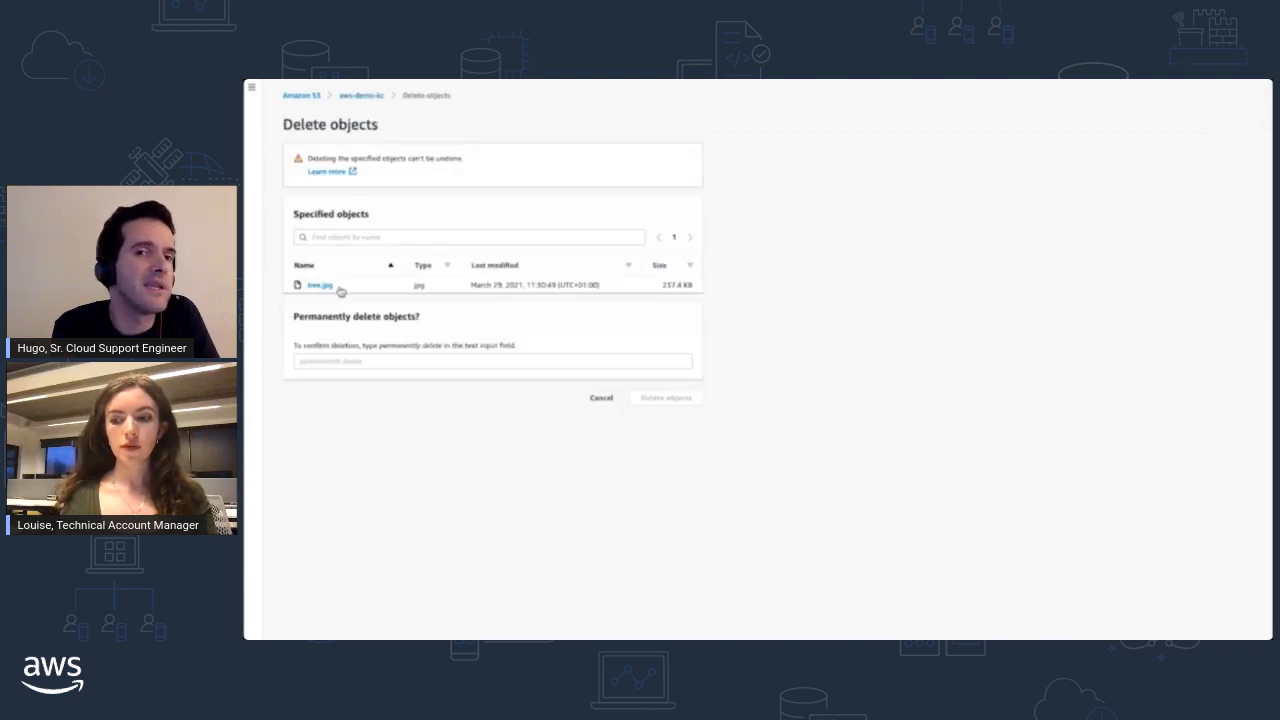
left_click_drag(413, 347, 442, 350)
key("ctrl+c")
left_click(378, 348)
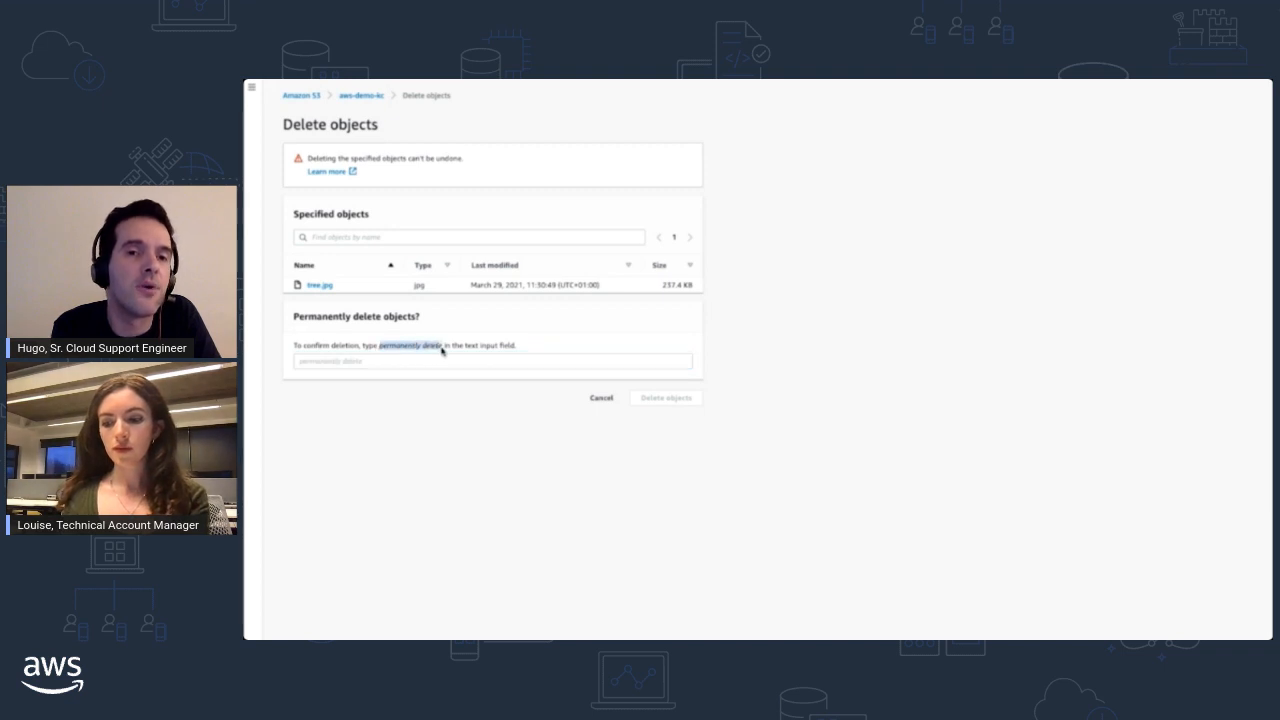
left_click(408, 361)
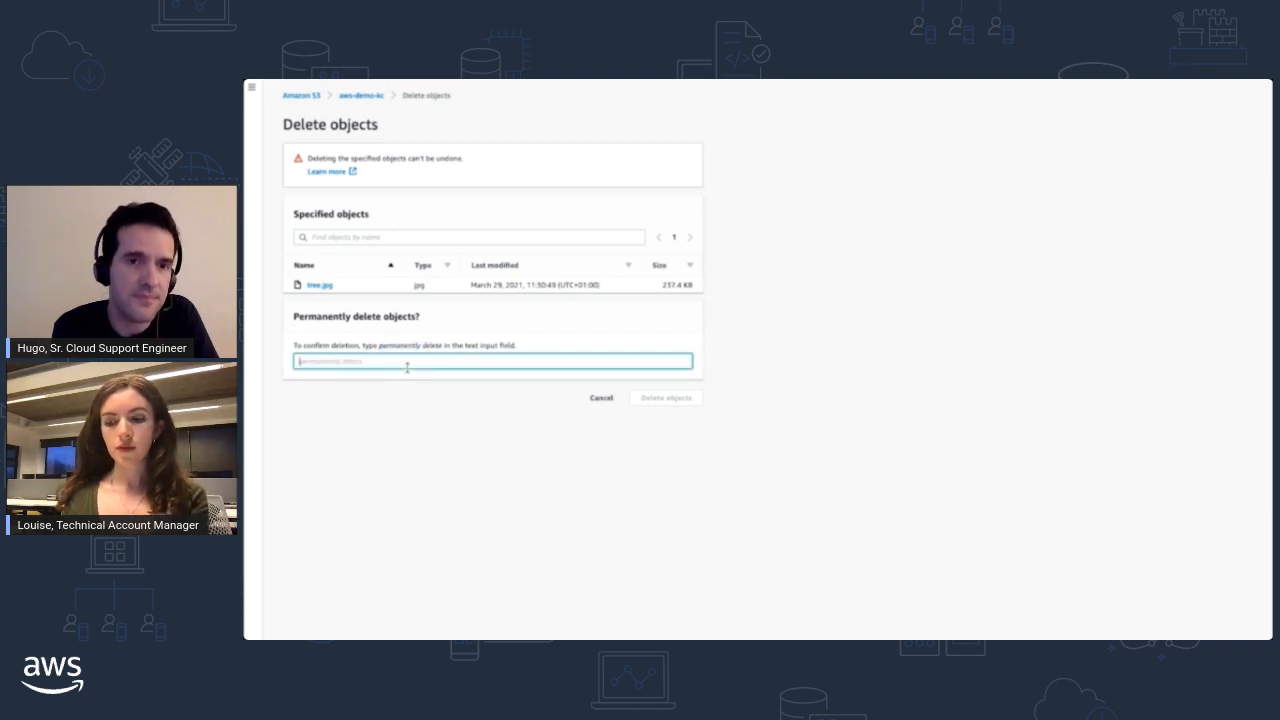
key("ctrl+v")
left_click(654, 397)
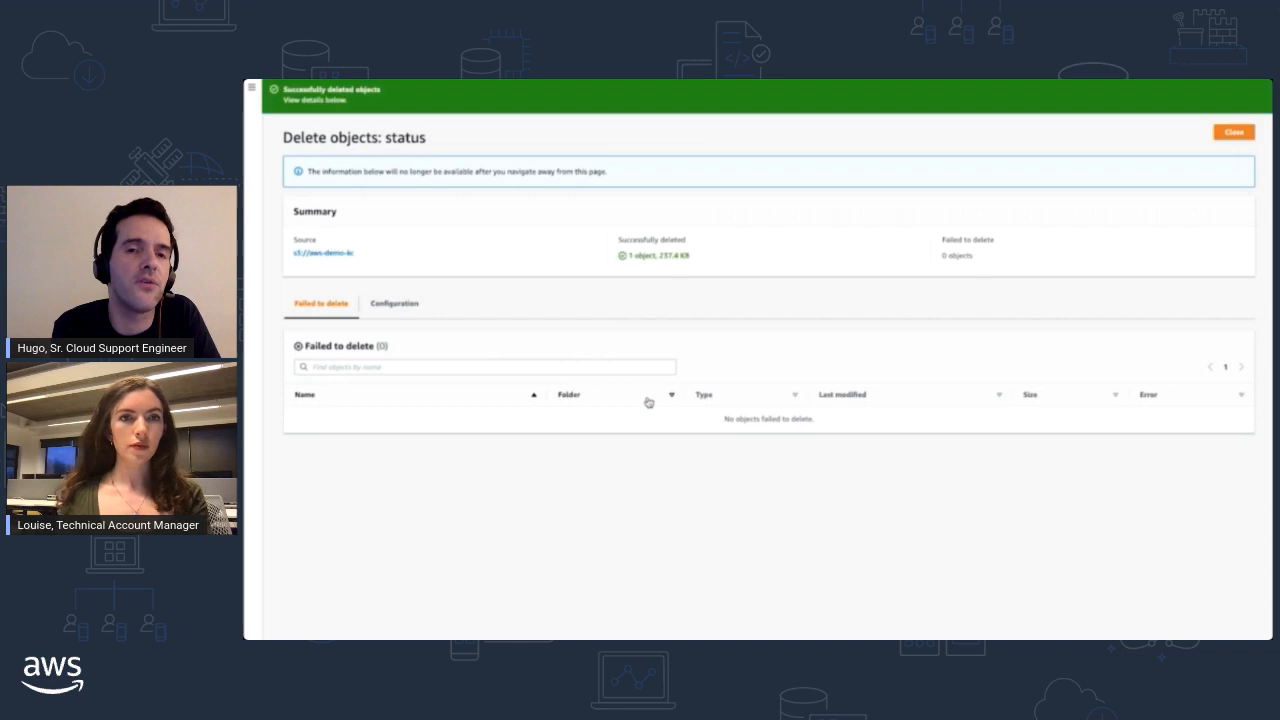
left_click(1229, 134)
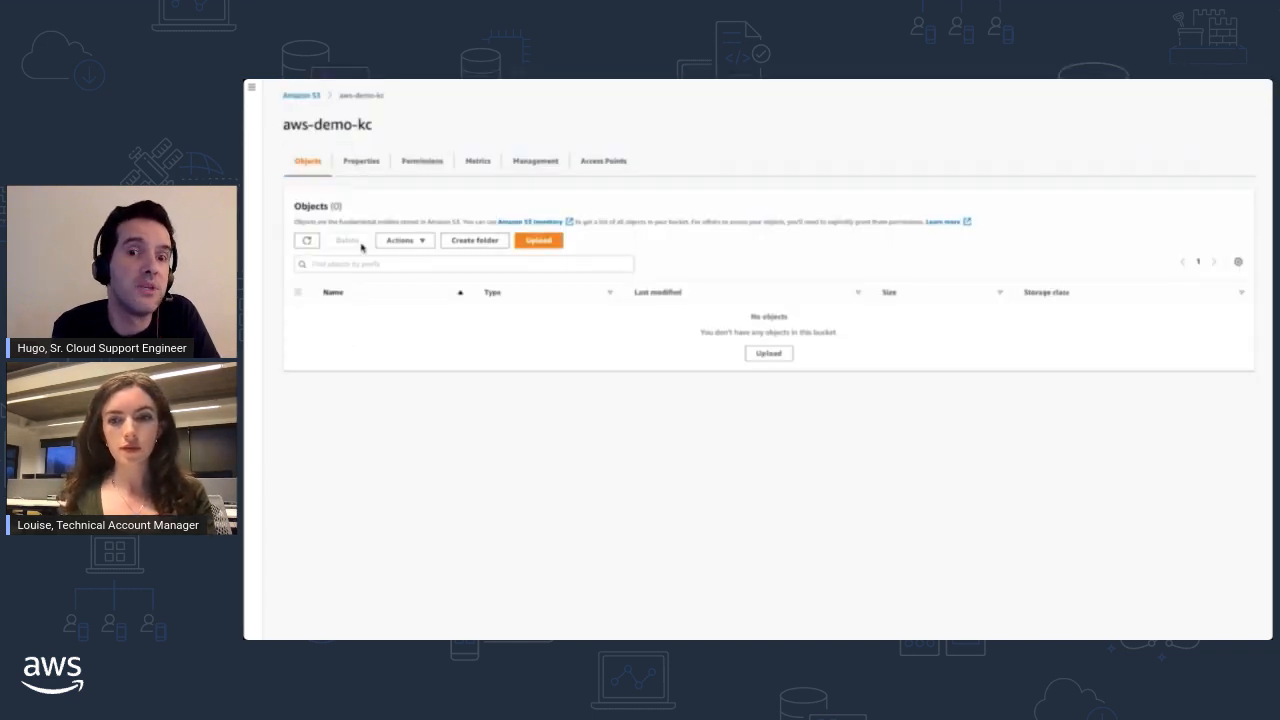
- Enable Bucket Versioning in the aws-demo-kc bucket's properties and save the changes
left_click(372, 169)
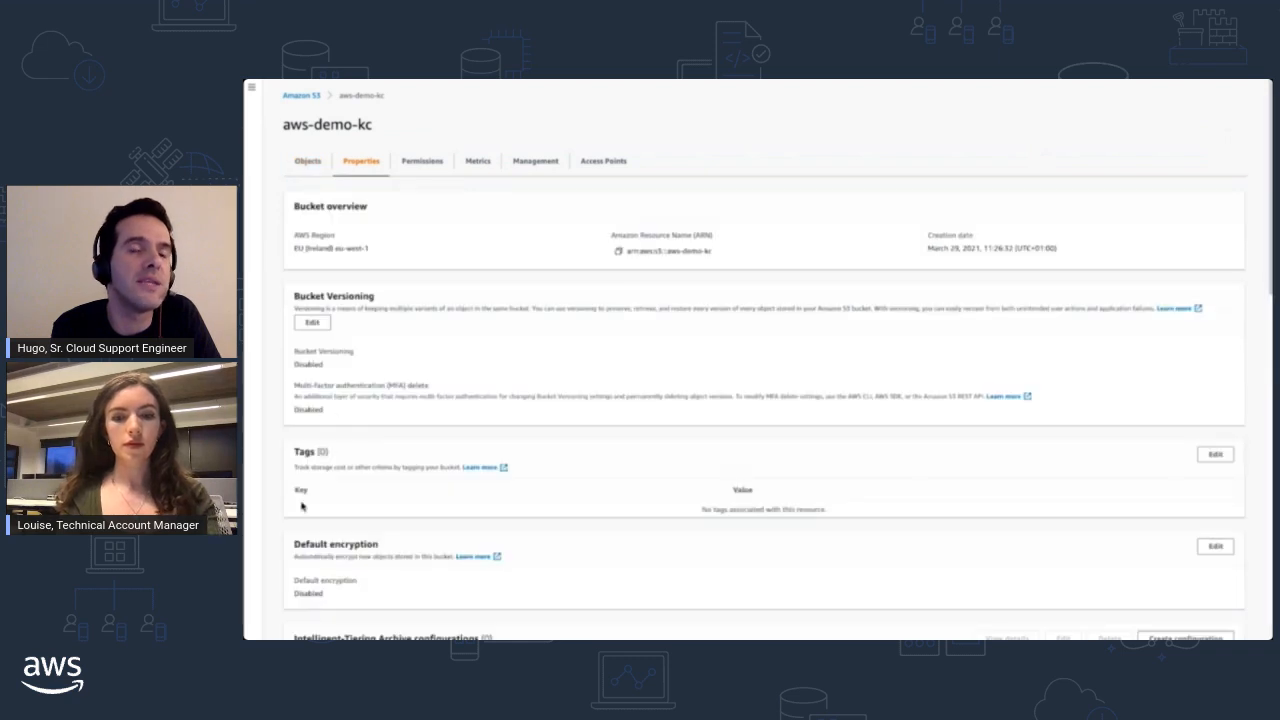
left_click(310, 325)
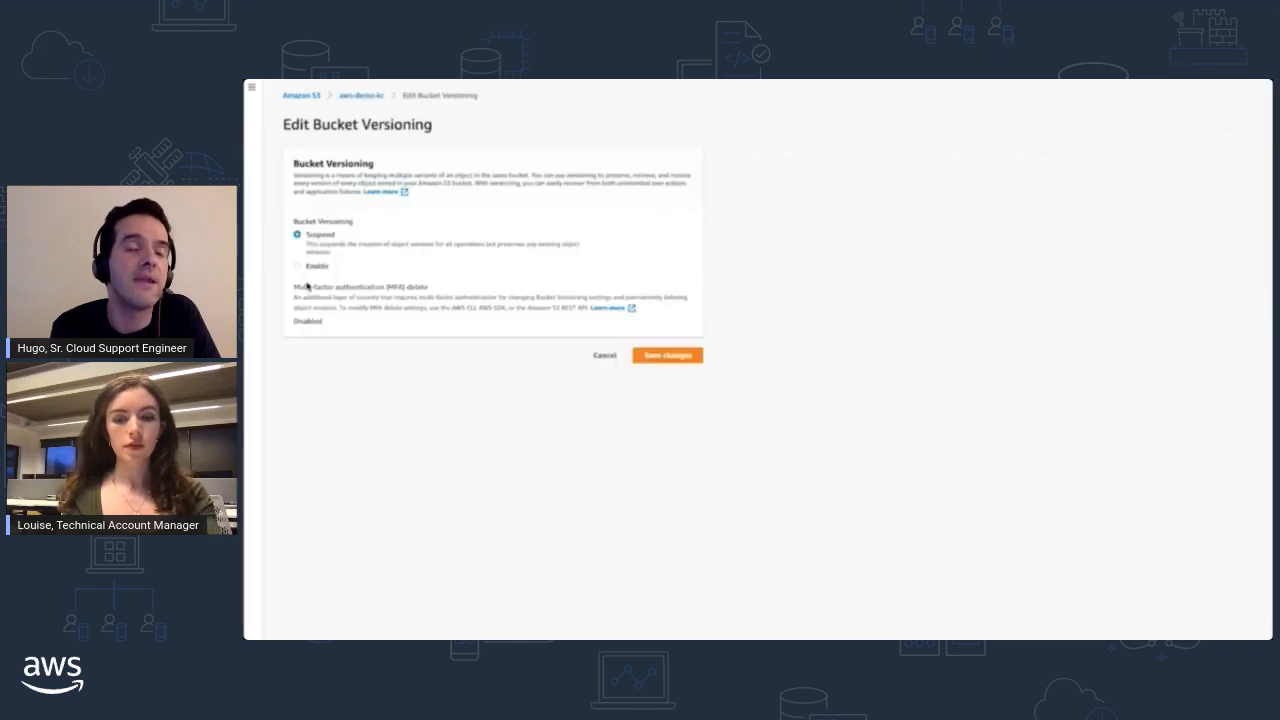
left_click(296, 267)
left_click(665, 415)
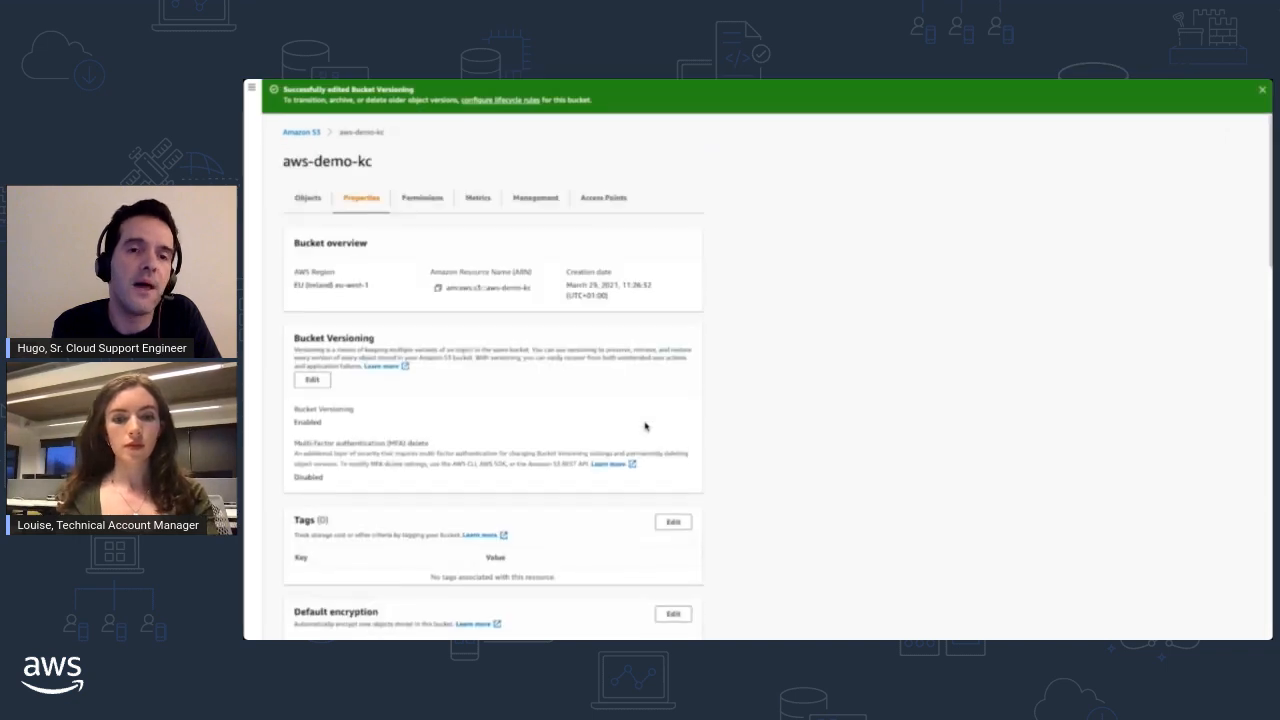
- Upload tree.jpg to the versioned aws-demo-kc bucket and return to its object list
left_click(308, 200)
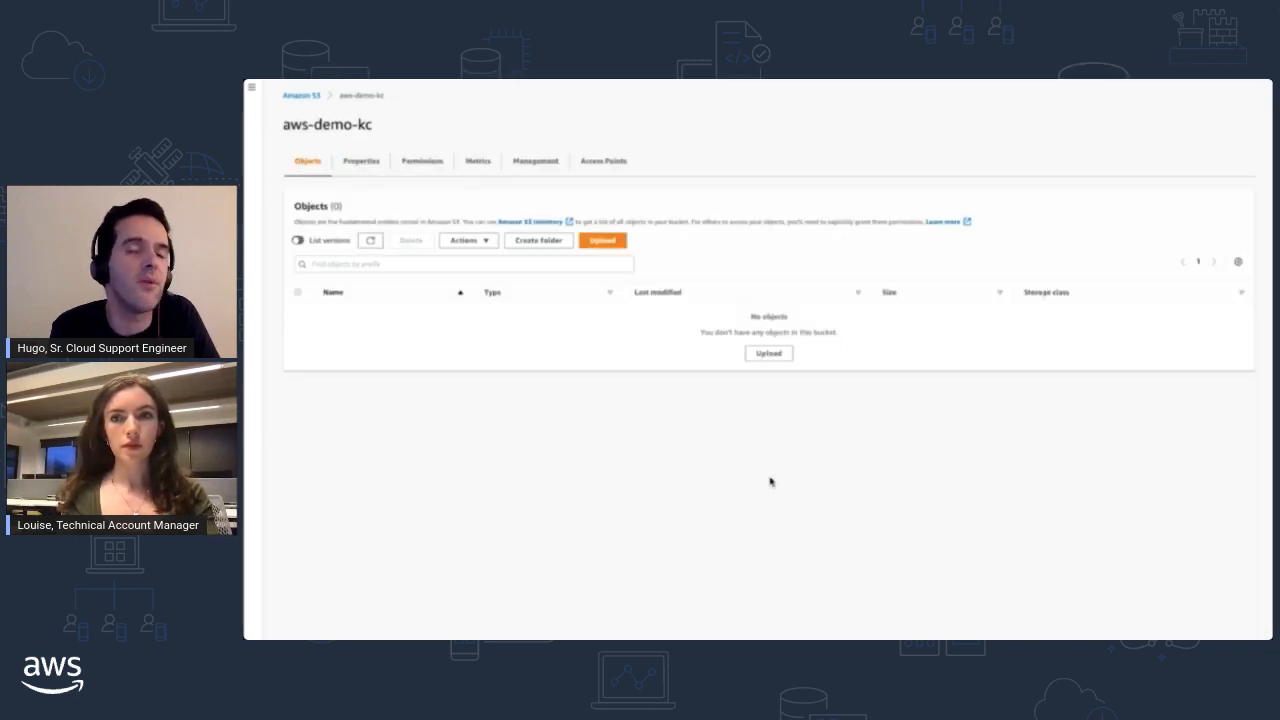
left_click_drag(900, 84, 727, 338)
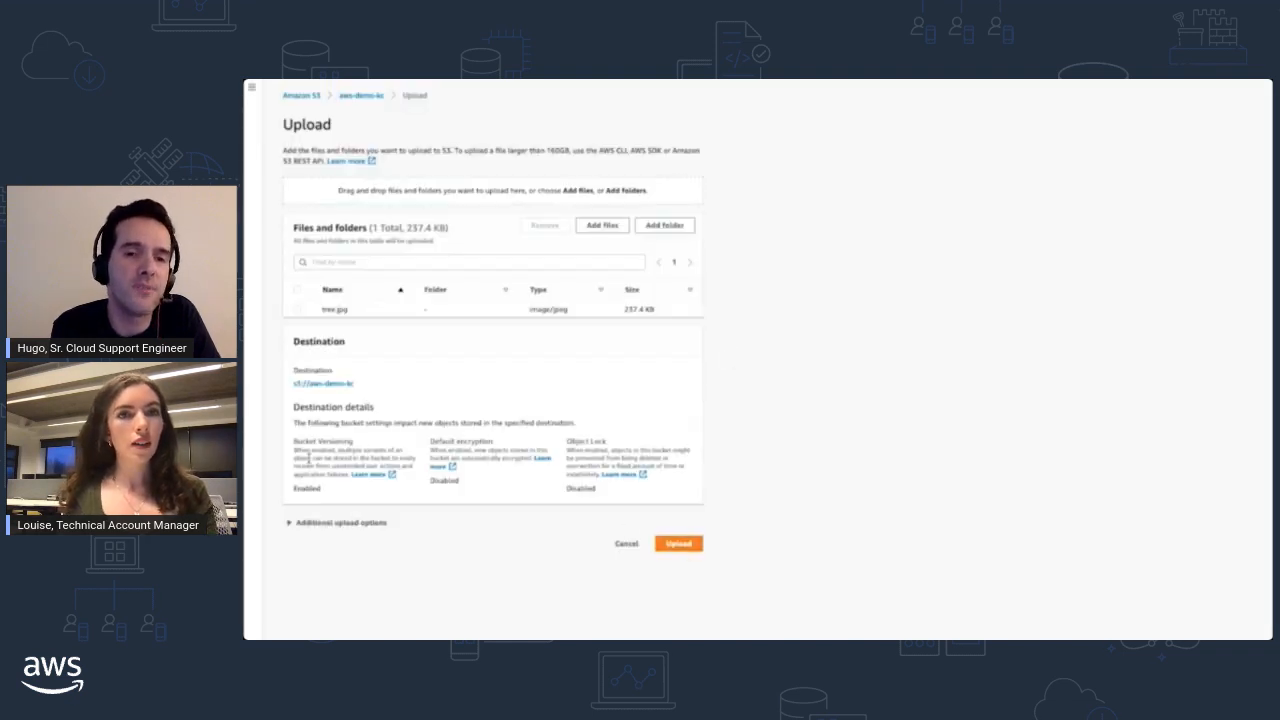
double_click(307, 489)
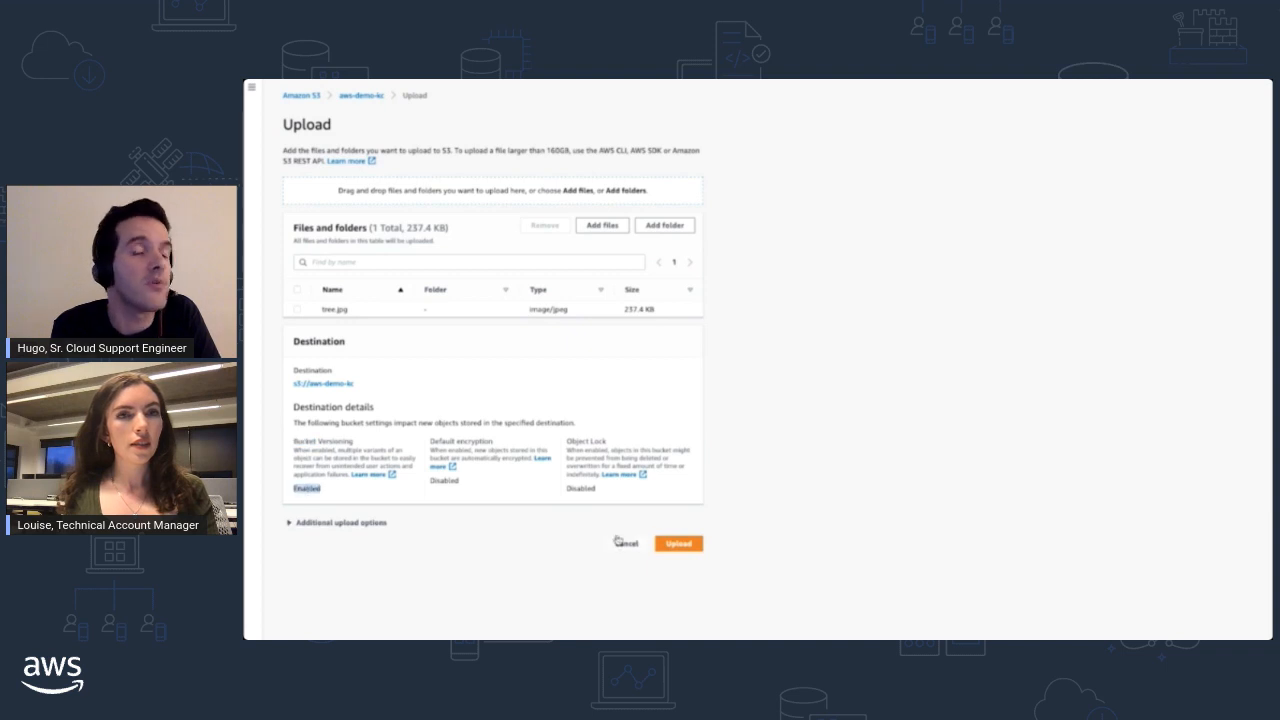
left_click(678, 545)
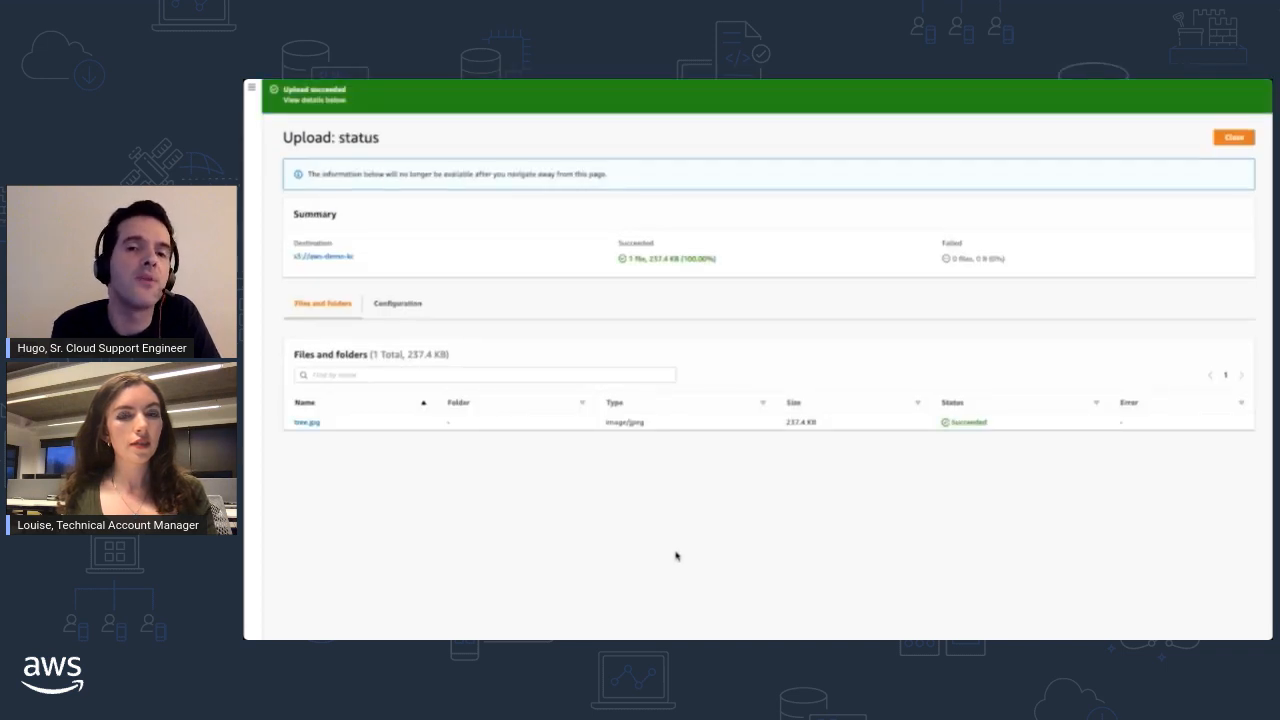
left_click(1234, 137)
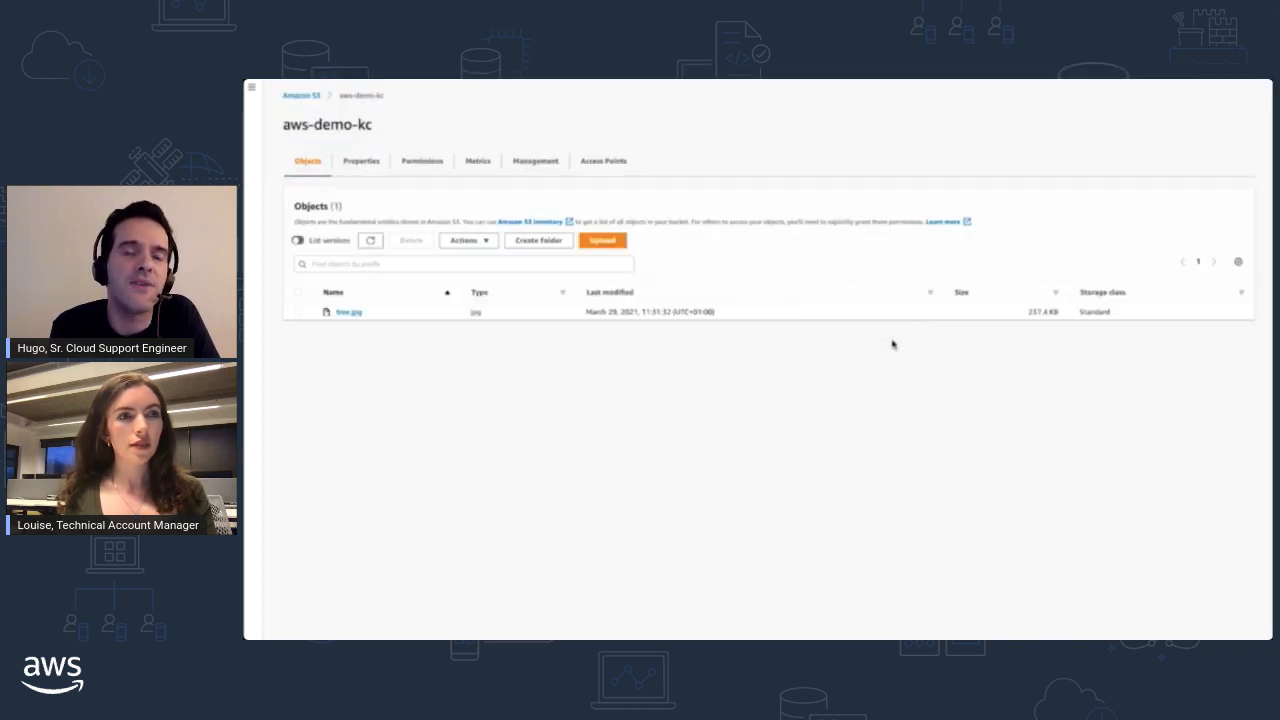
- Delete tree.jpg from the versioned bucket, confirming with "delete", and return to the object list
left_click(297, 312)
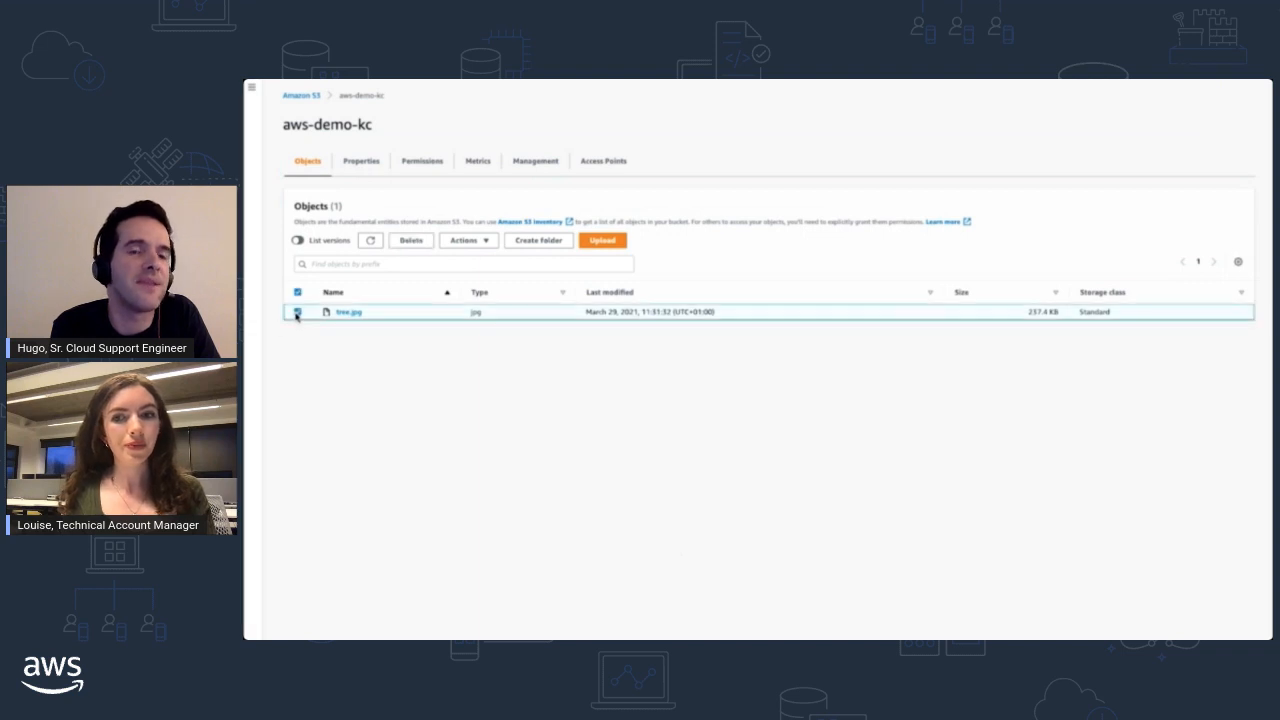
left_click(412, 242)
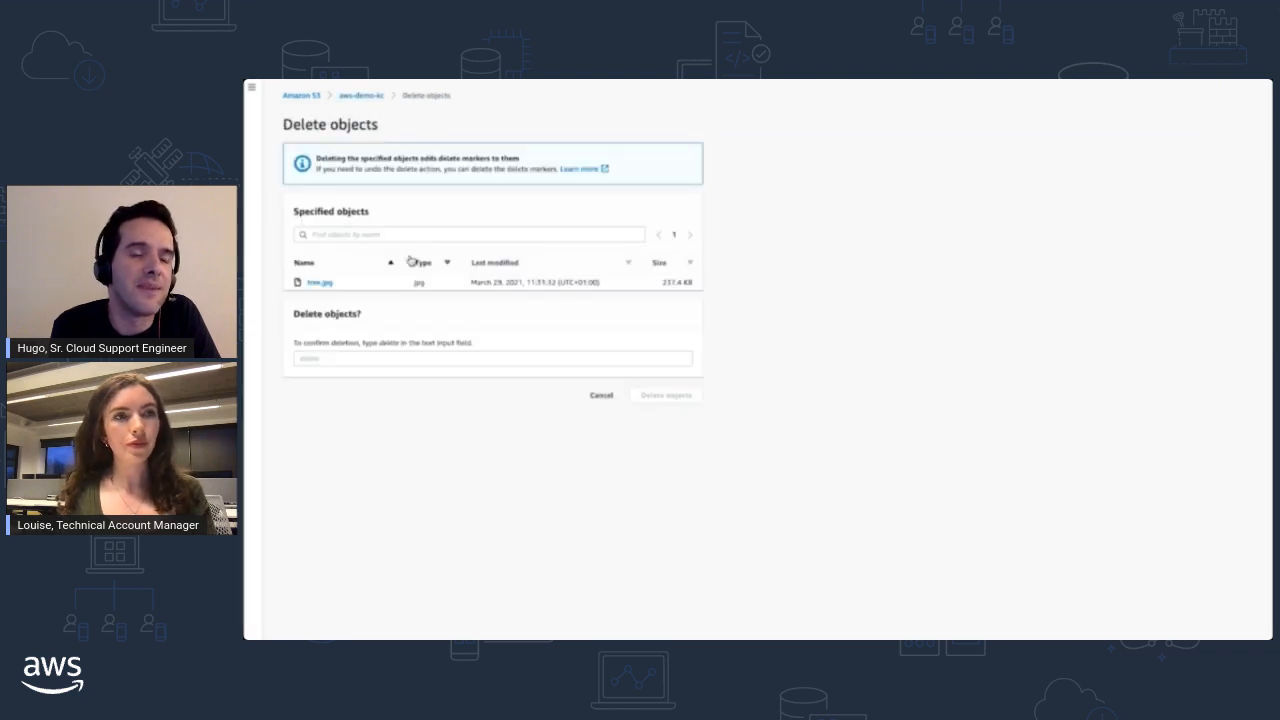
left_click(373, 363)
type("delete")
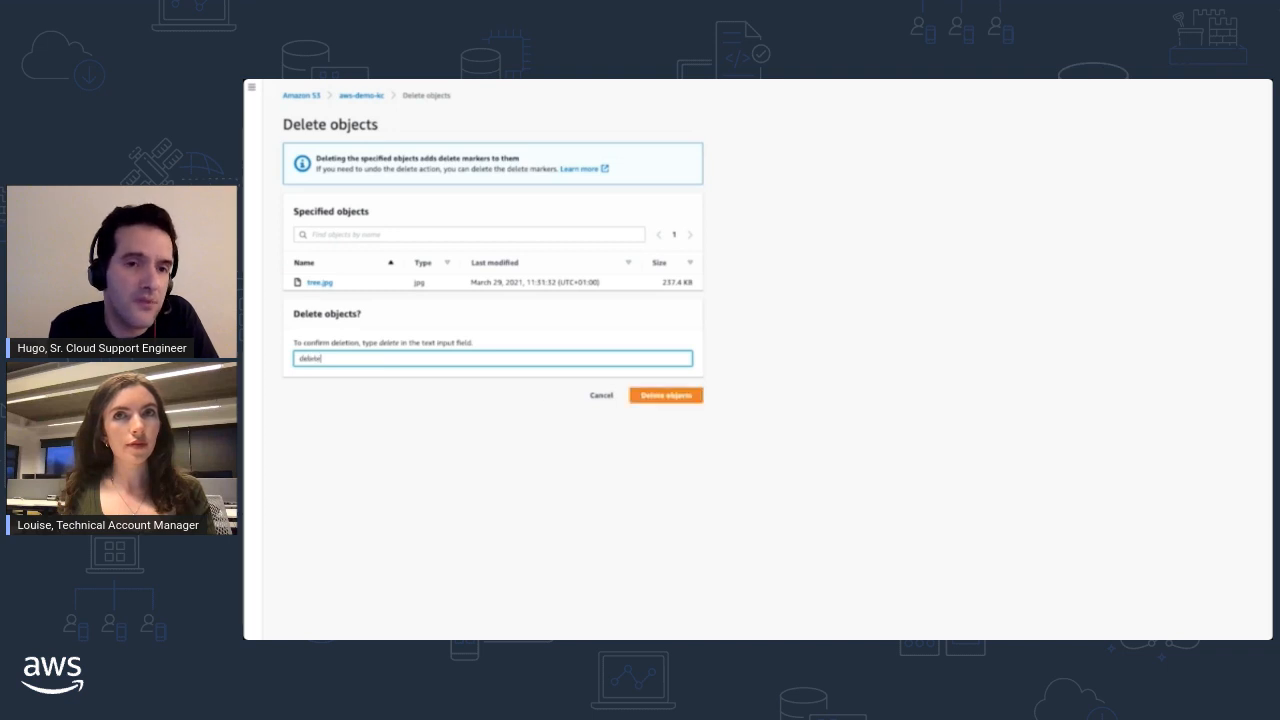
left_click(666, 396)
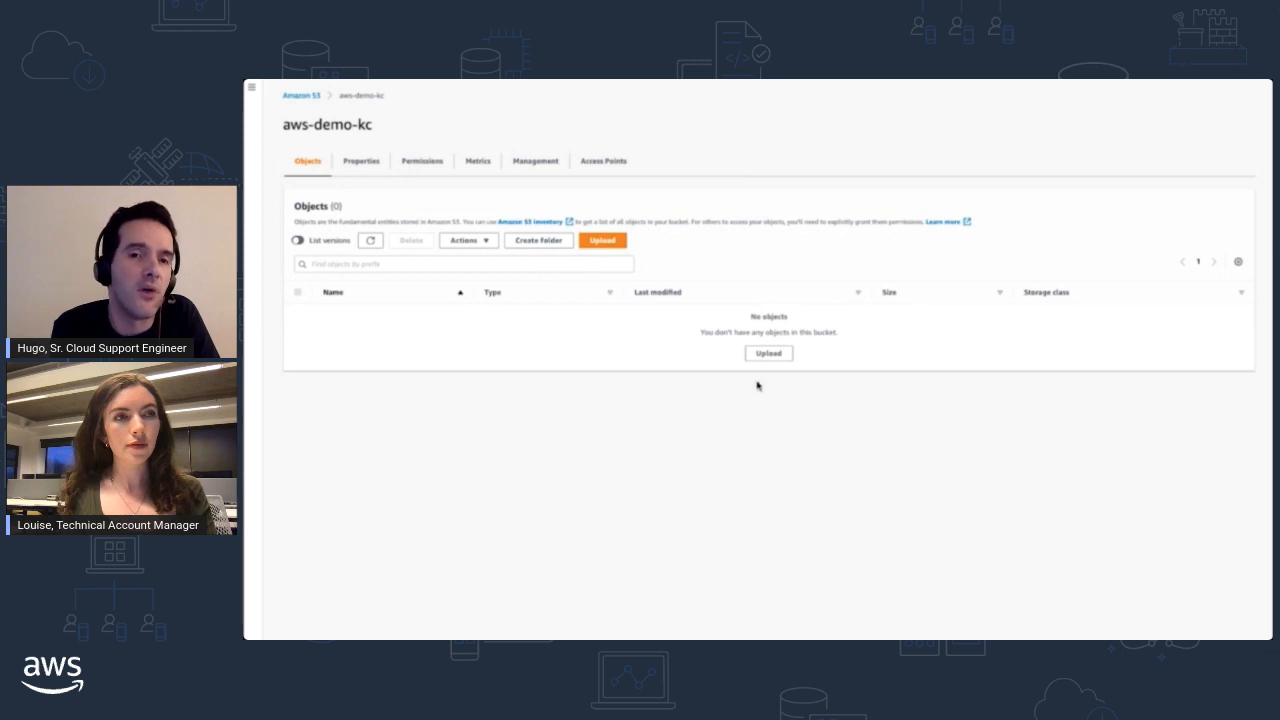
- List the object versions in the bucket and examine the type of each tree.jpg entry
left_click_drag(309, 245, 348, 248)
left_click(297, 241)
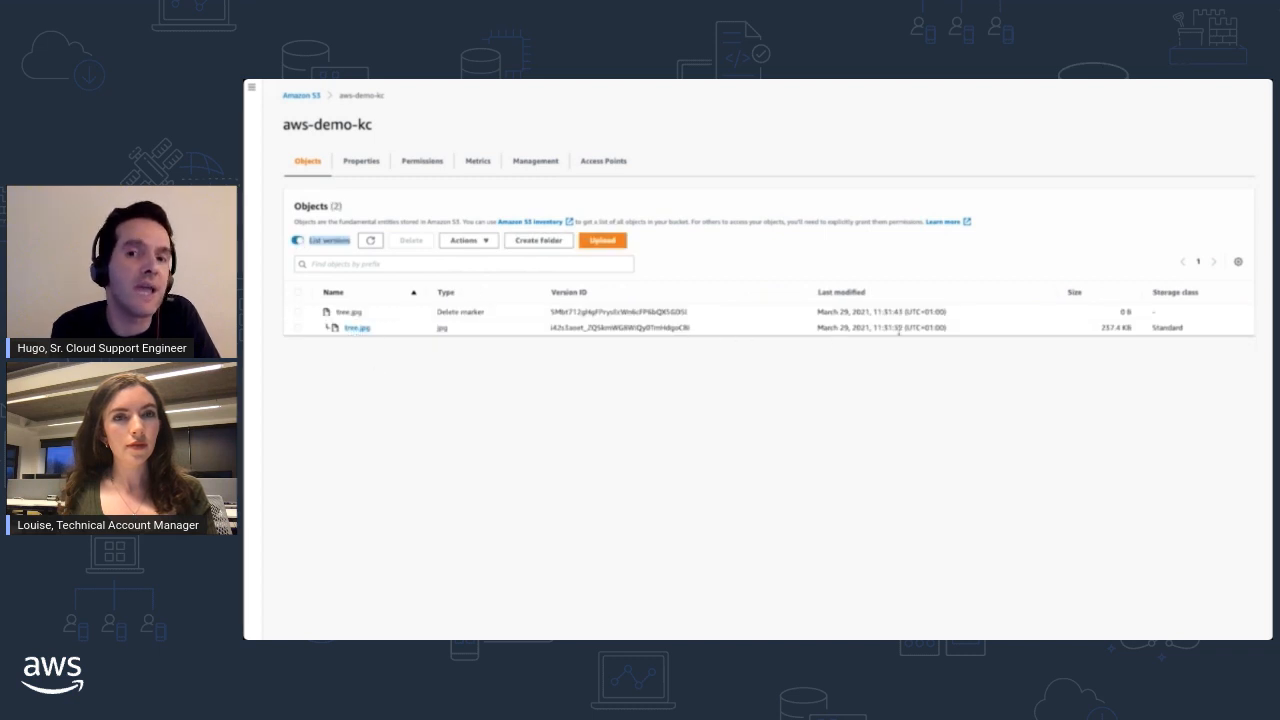
left_click_drag(437, 312, 485, 312)
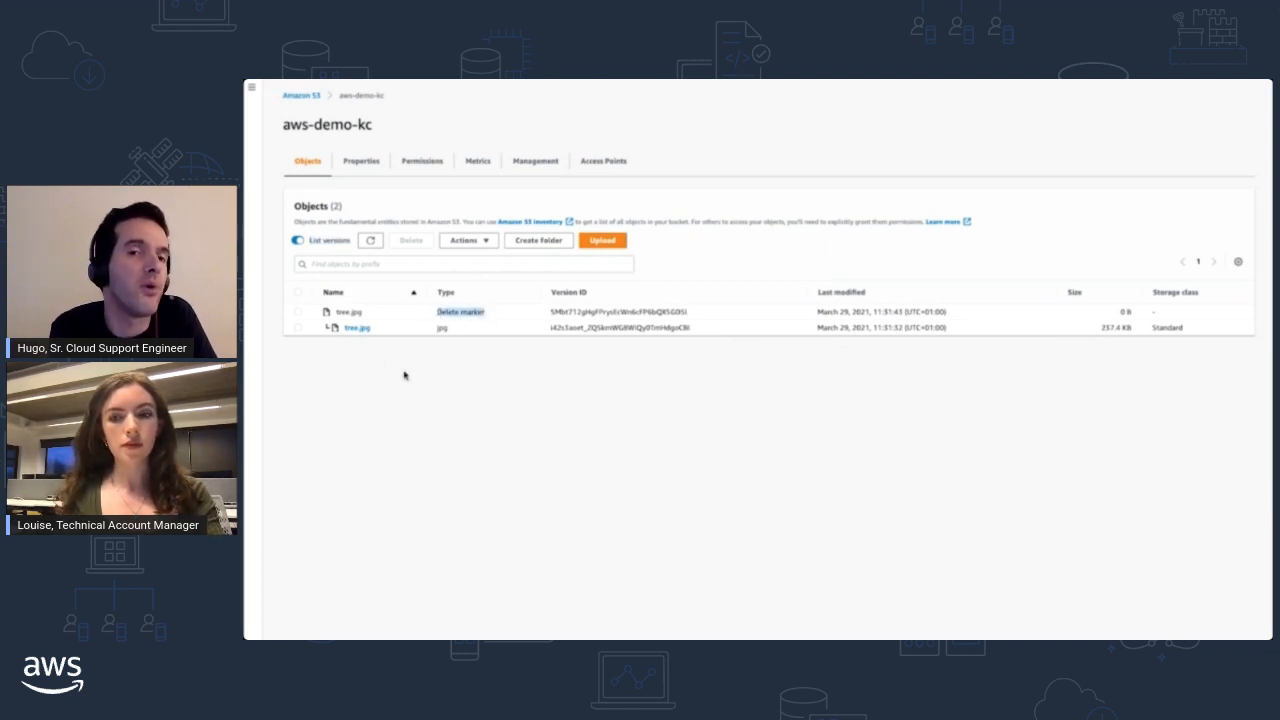
- Permanently delete the delete marker of tree.jpg, confirming with "permanently delete", and turn off the version listing
left_click(299, 315)
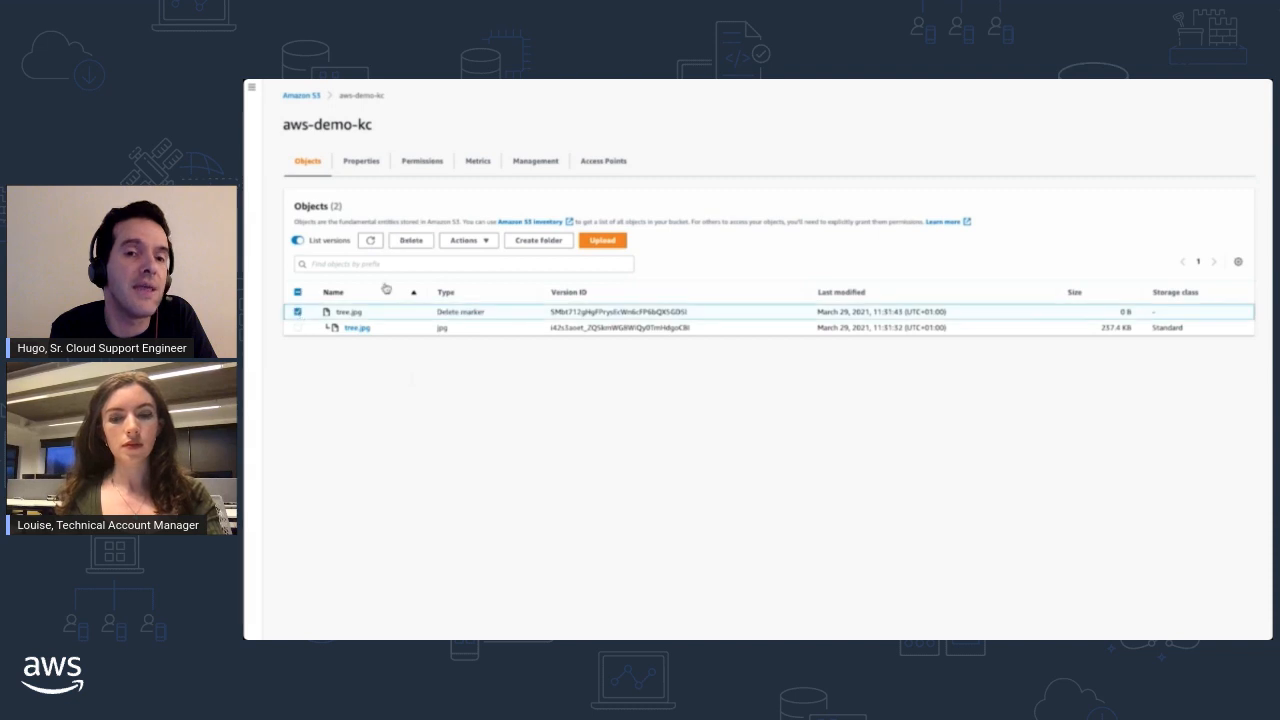
left_click(411, 241)
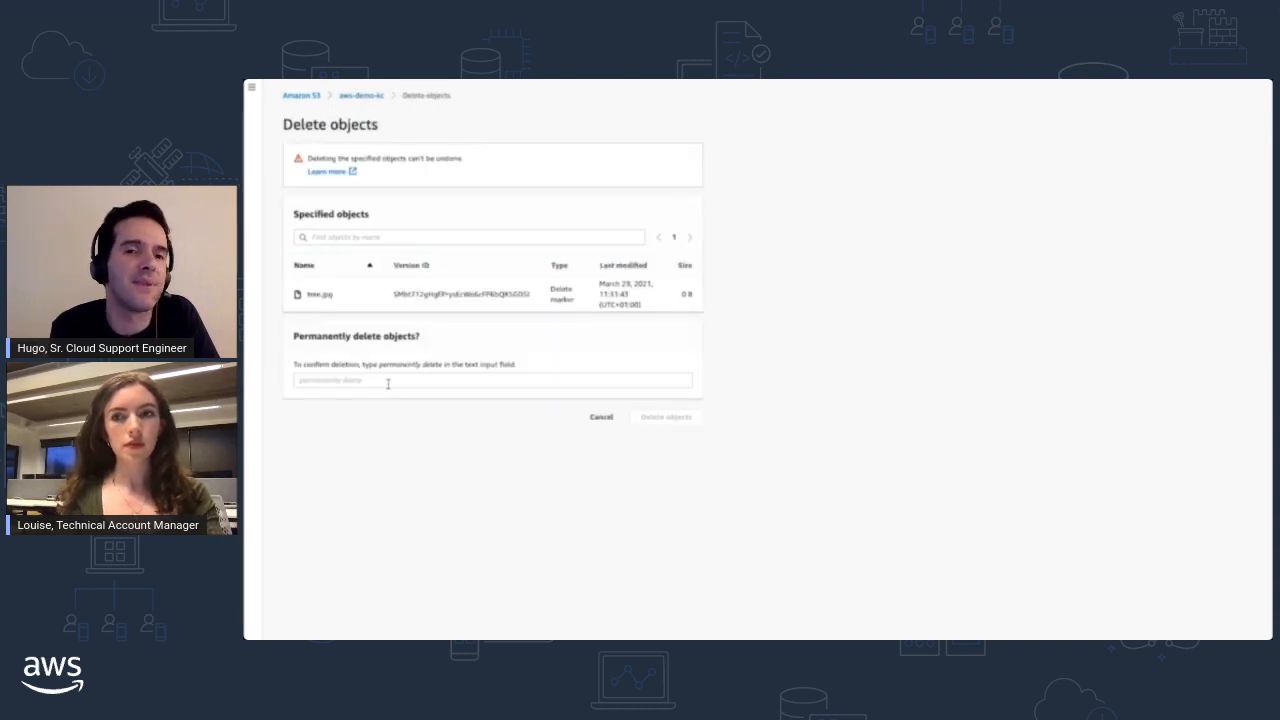
left_click(388, 381)
key("ctrl+v")
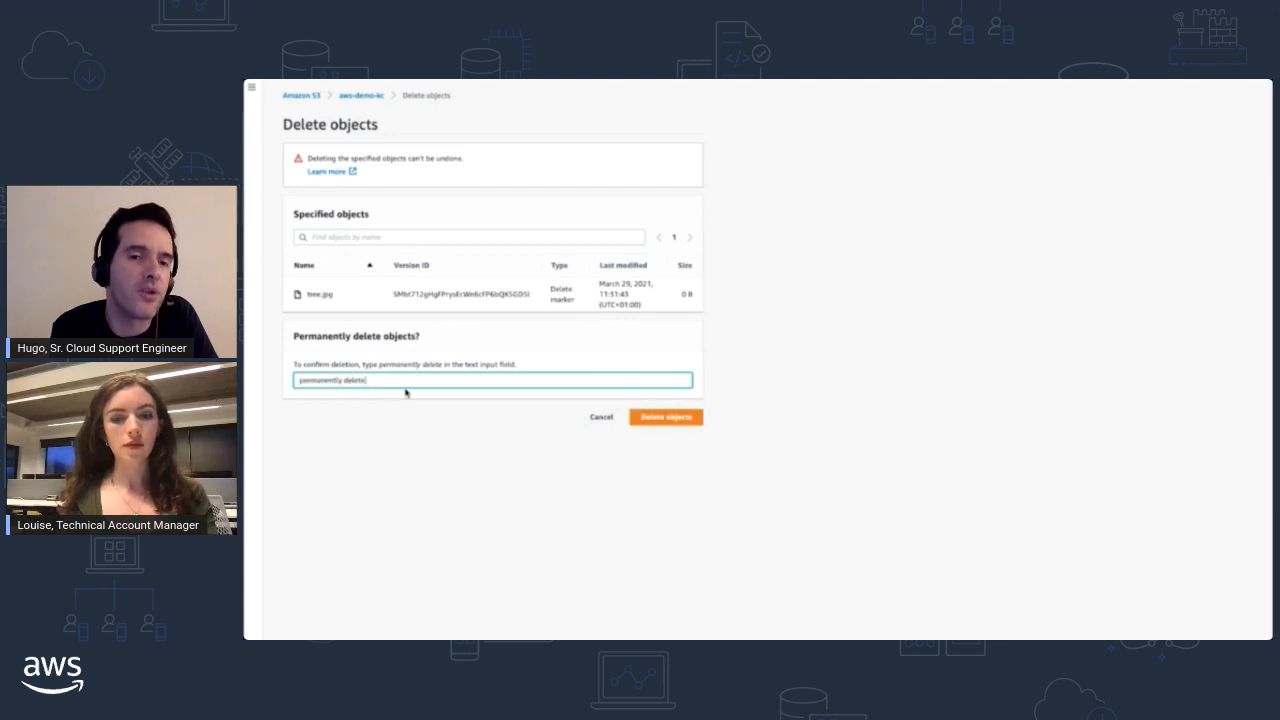
left_click(663, 421)
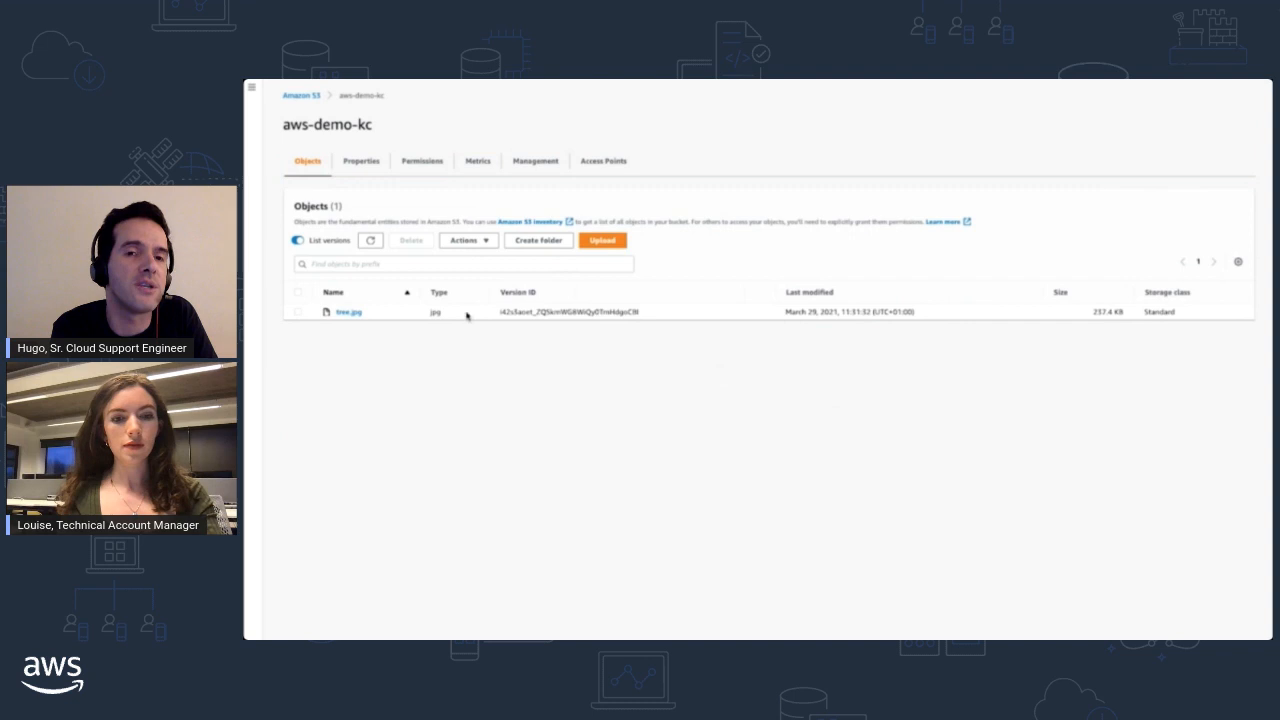
left_click(298, 242)
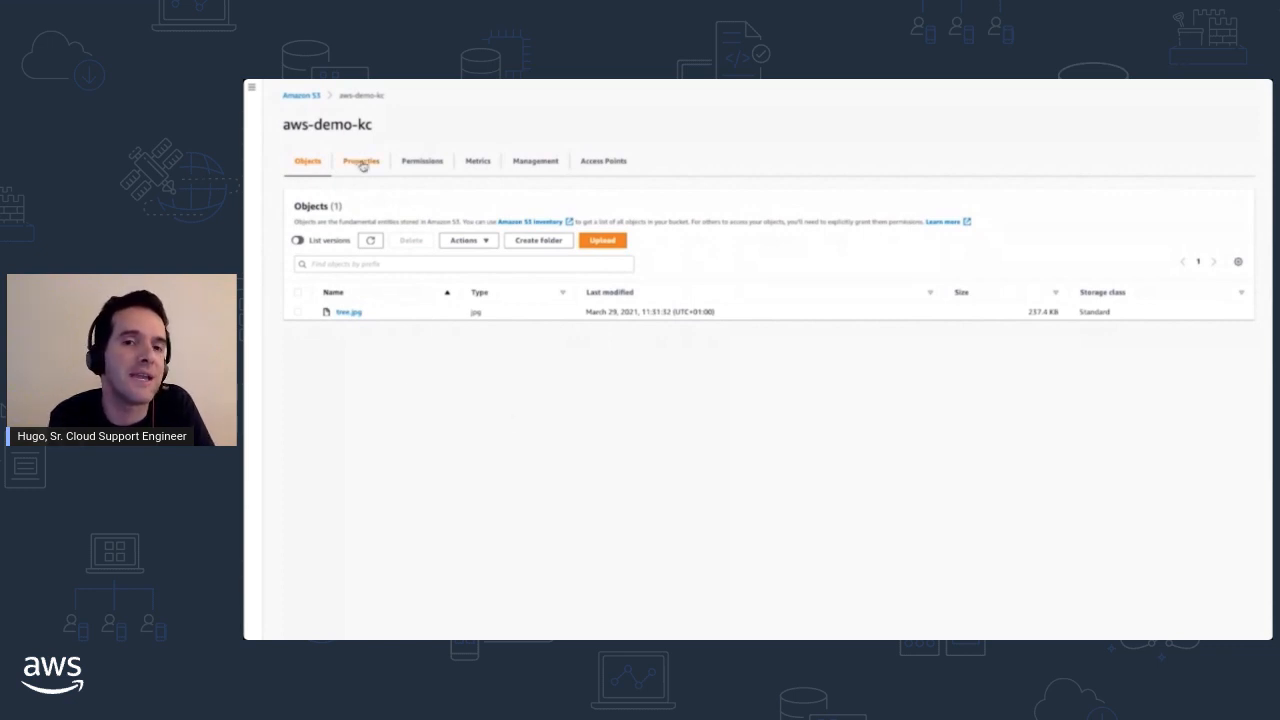
- Enable default server-side encryption for the bucket with the Amazon S3 key (SSE-S3) and save the changes
left_click(363, 166)
scroll(506, 354, "down", 1)
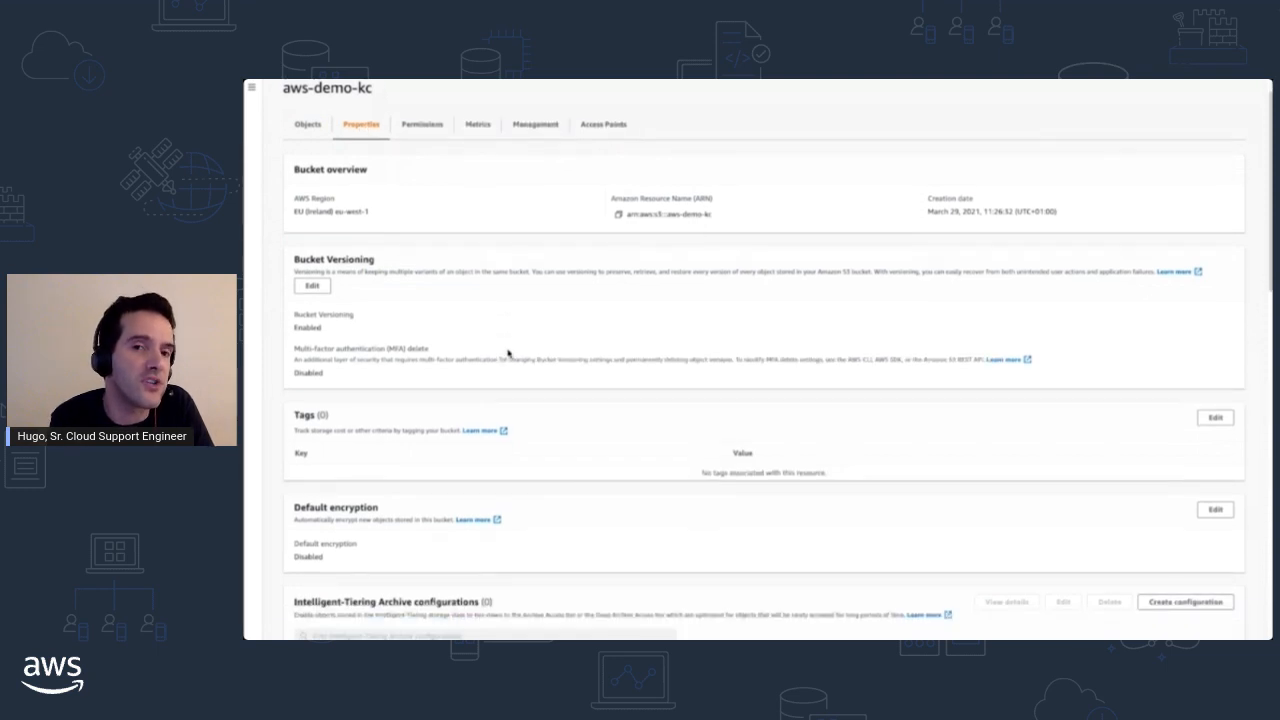
scroll(508, 354, "down", 5)
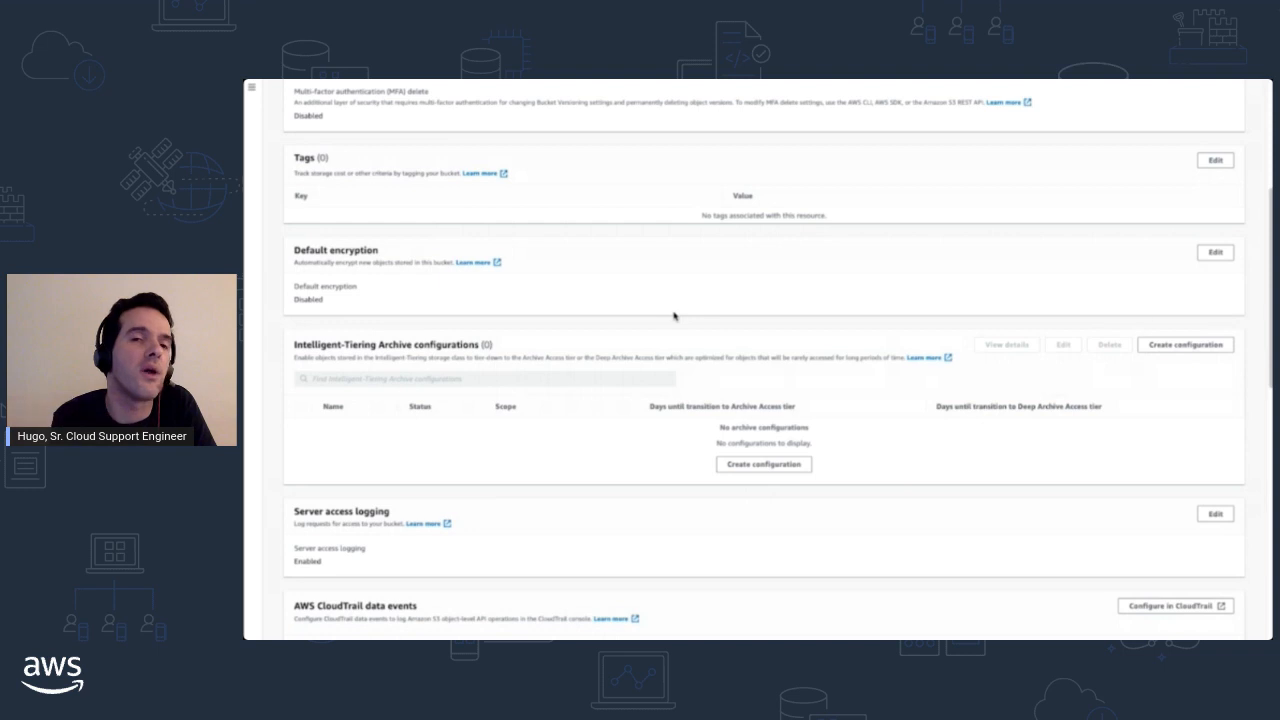
left_click(1216, 254)
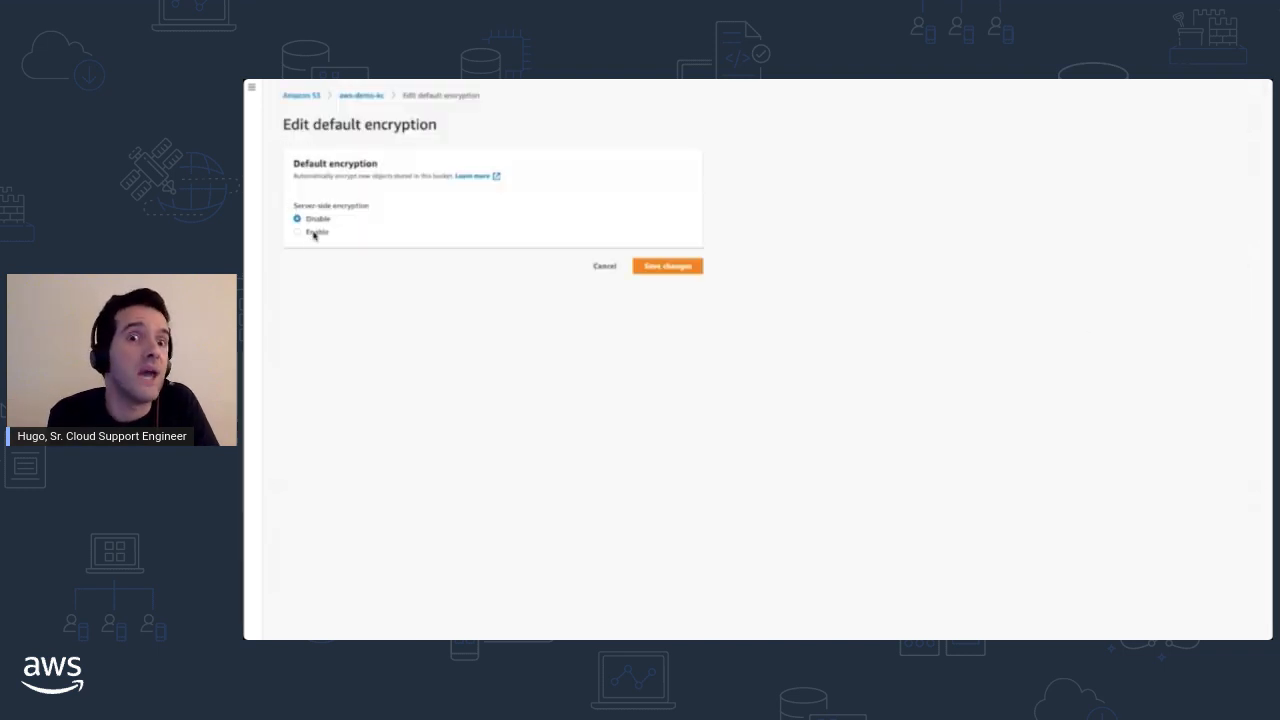
left_click(314, 233)
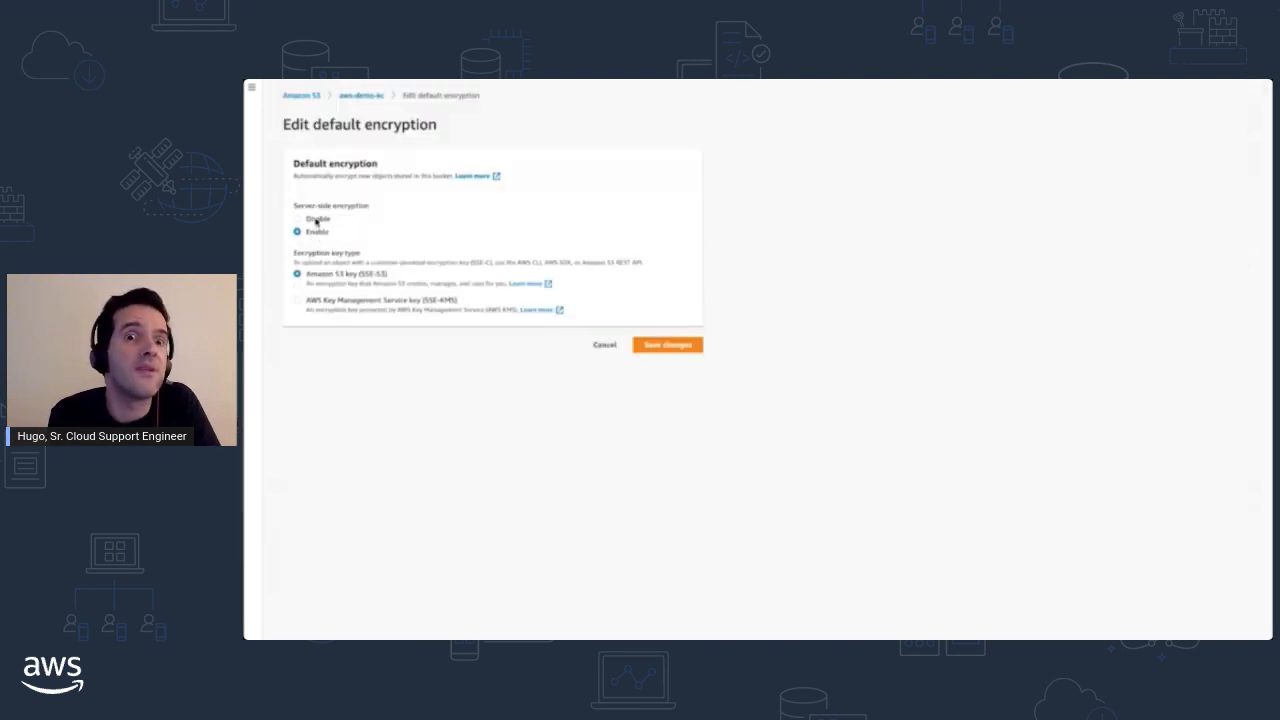
left_click(330, 301)
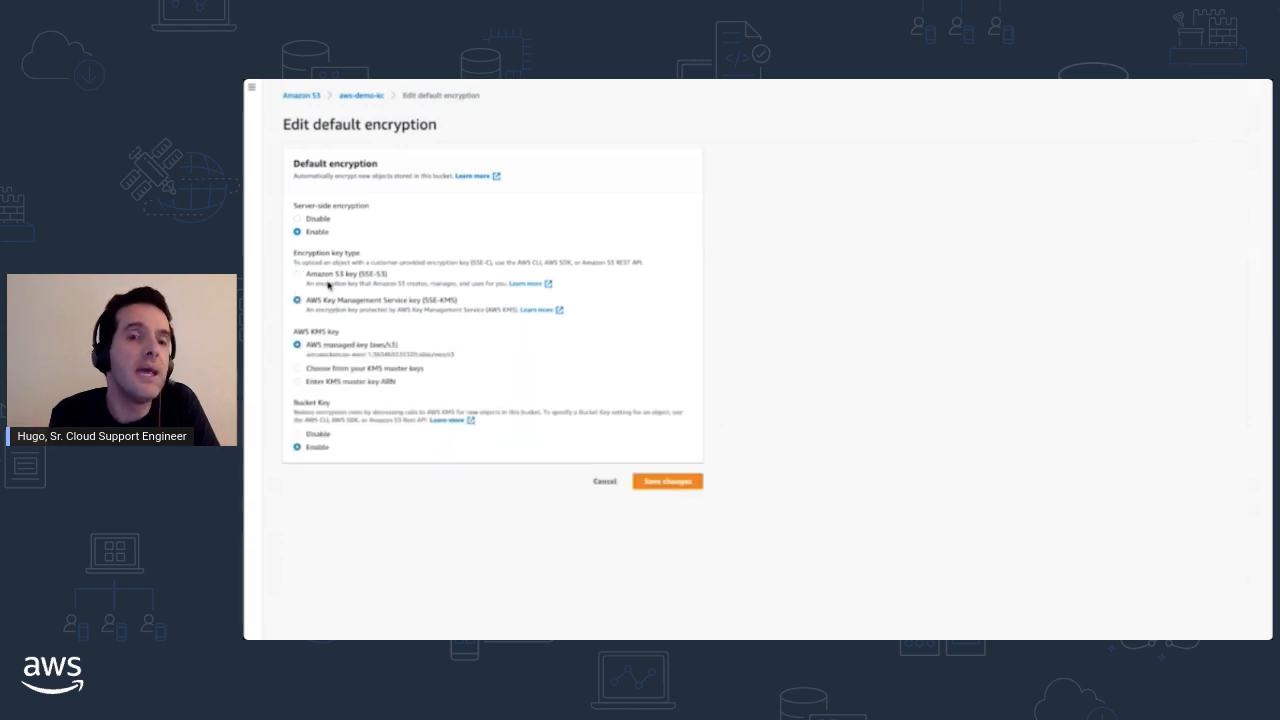
left_click(322, 276)
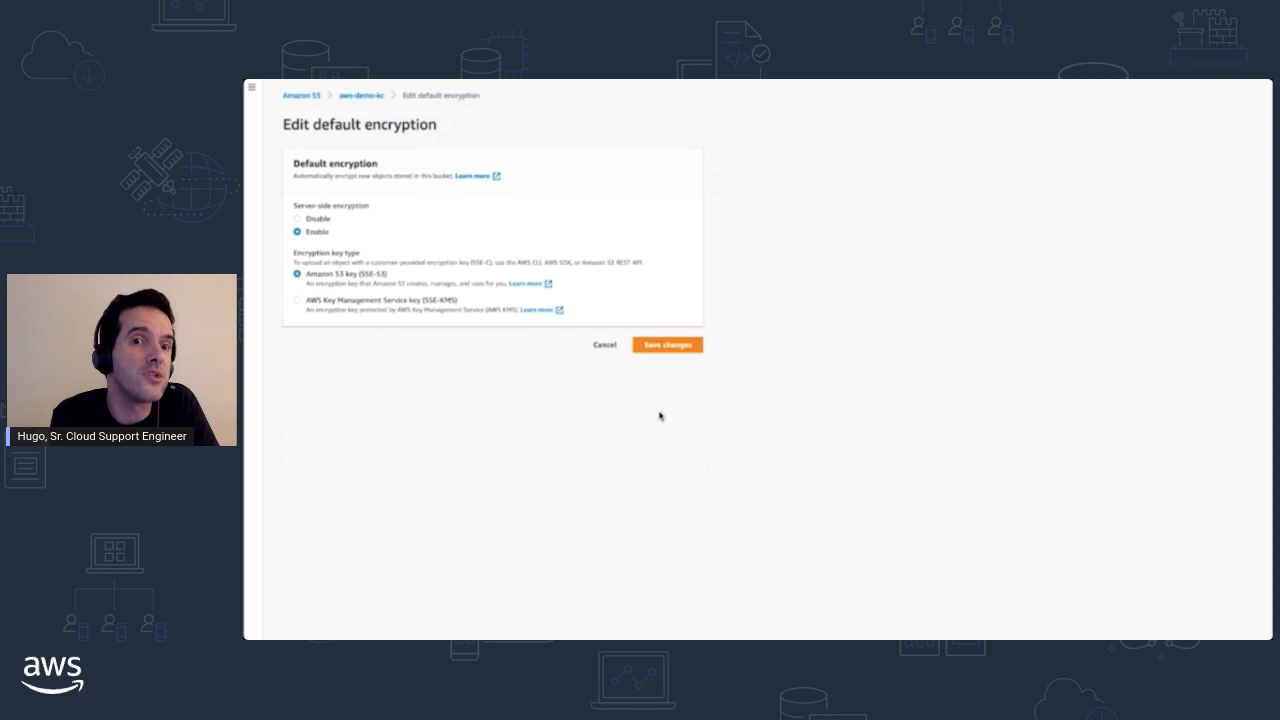
left_click(663, 345)
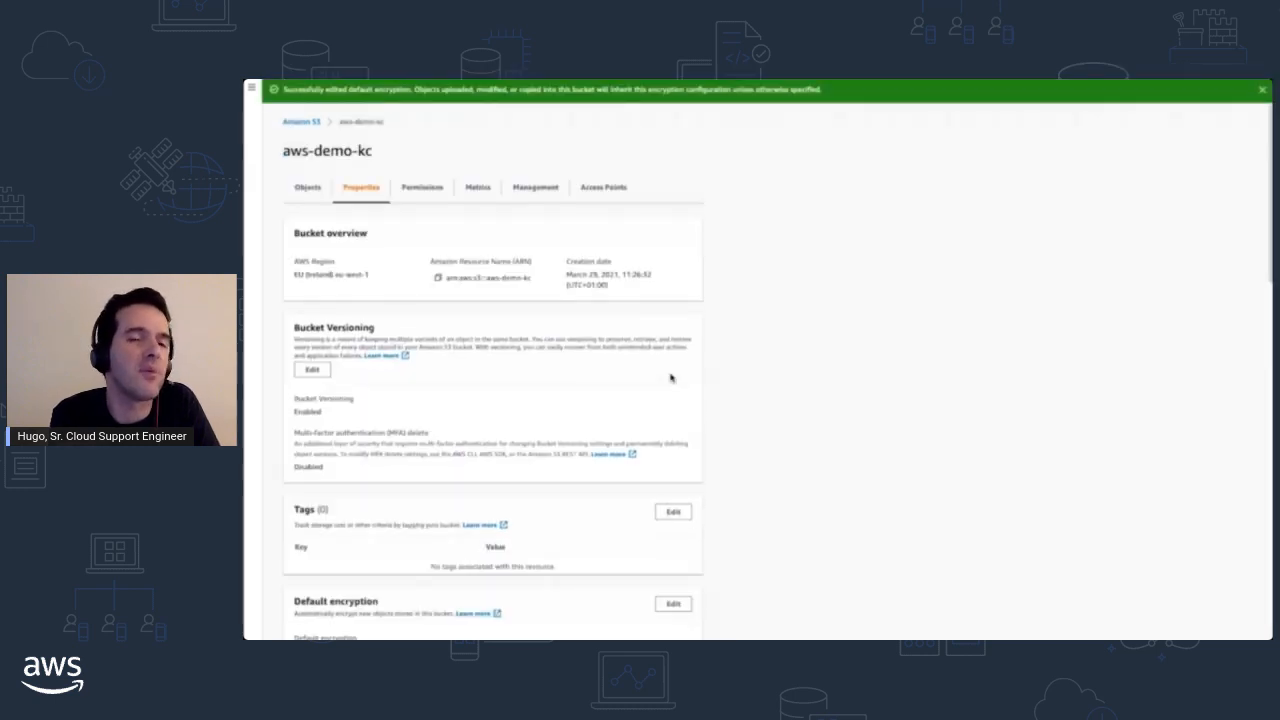
- Open the tree.jpg object's details and check its server-side encryption settings
left_click(305, 188)
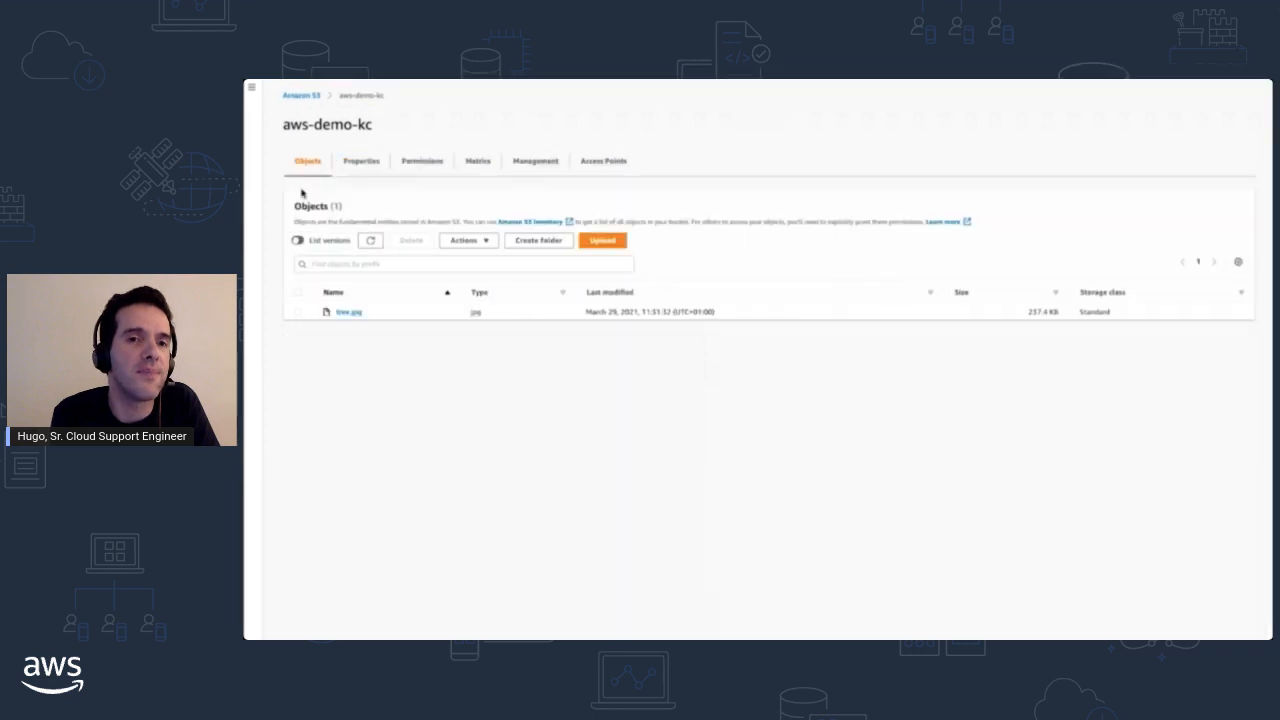
left_click(349, 312)
scroll(420, 343, "down", 2)
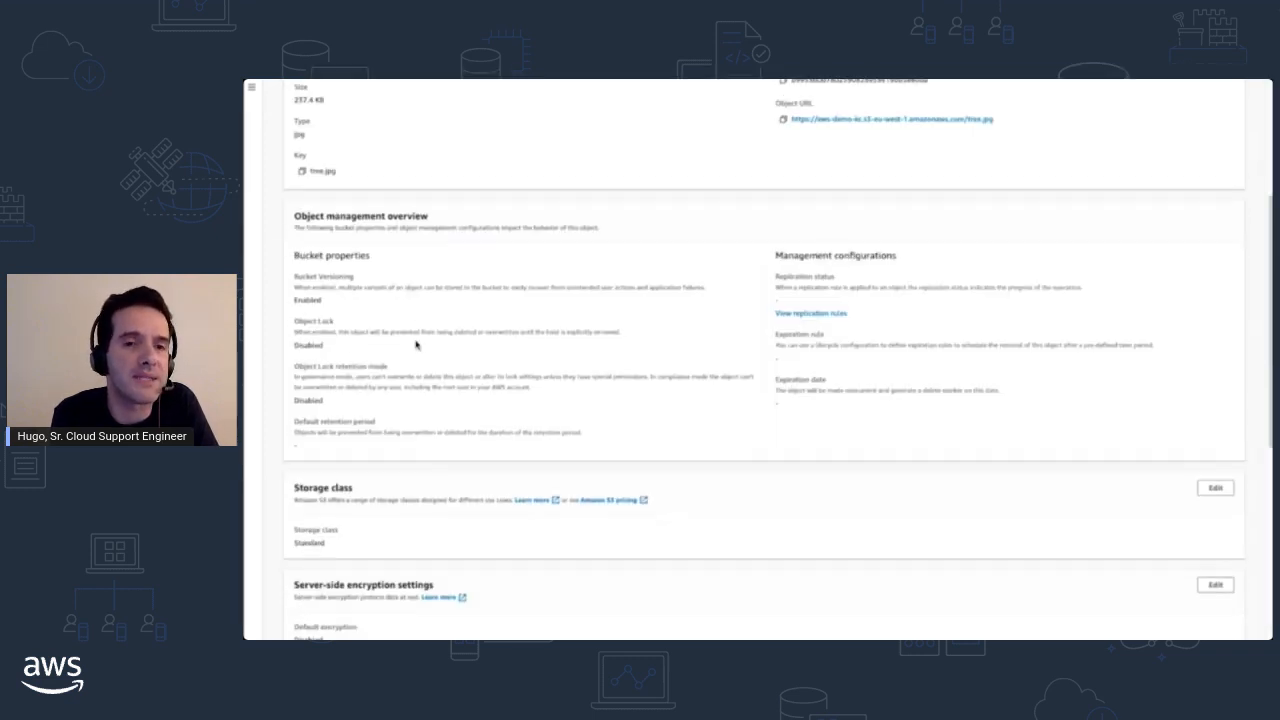
scroll(296, 450, "down", 2)
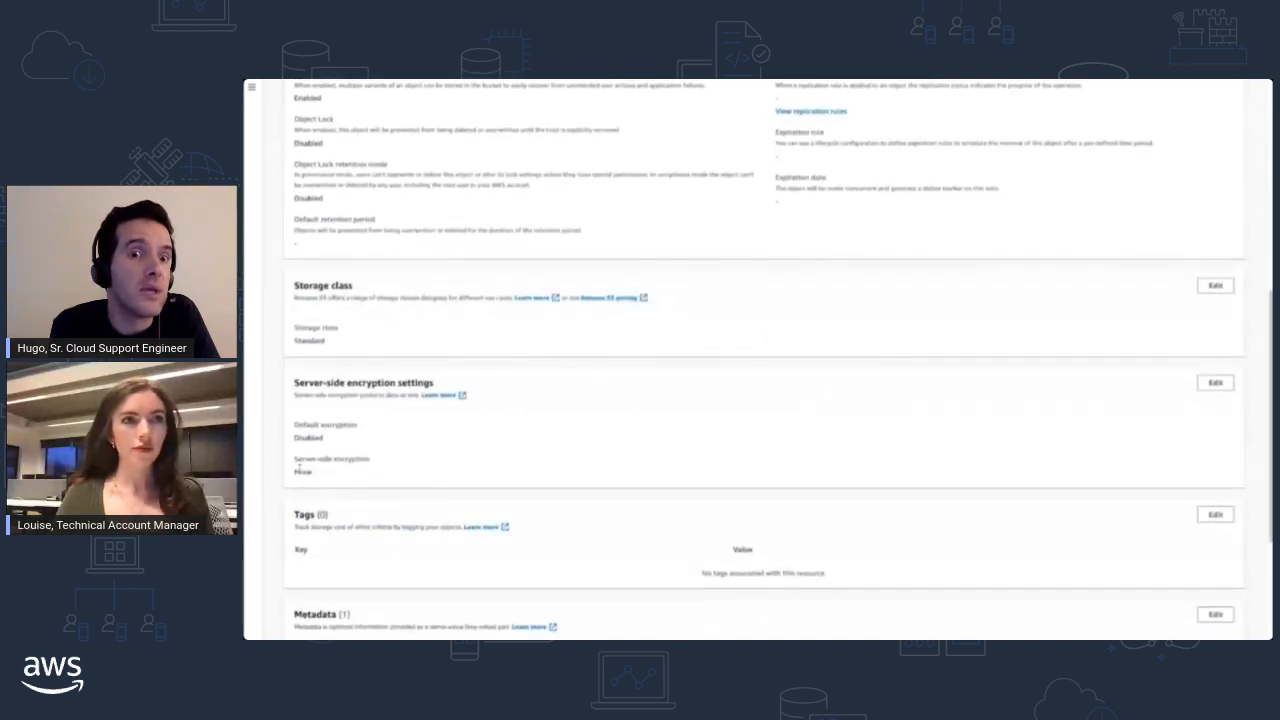
- Return to the aws-demo-kc bucket, add tree.jpg to a new upload and check the destination's default encryption
left_click_drag(294, 425, 321, 480)
scroll(500, 449, "up", 5)
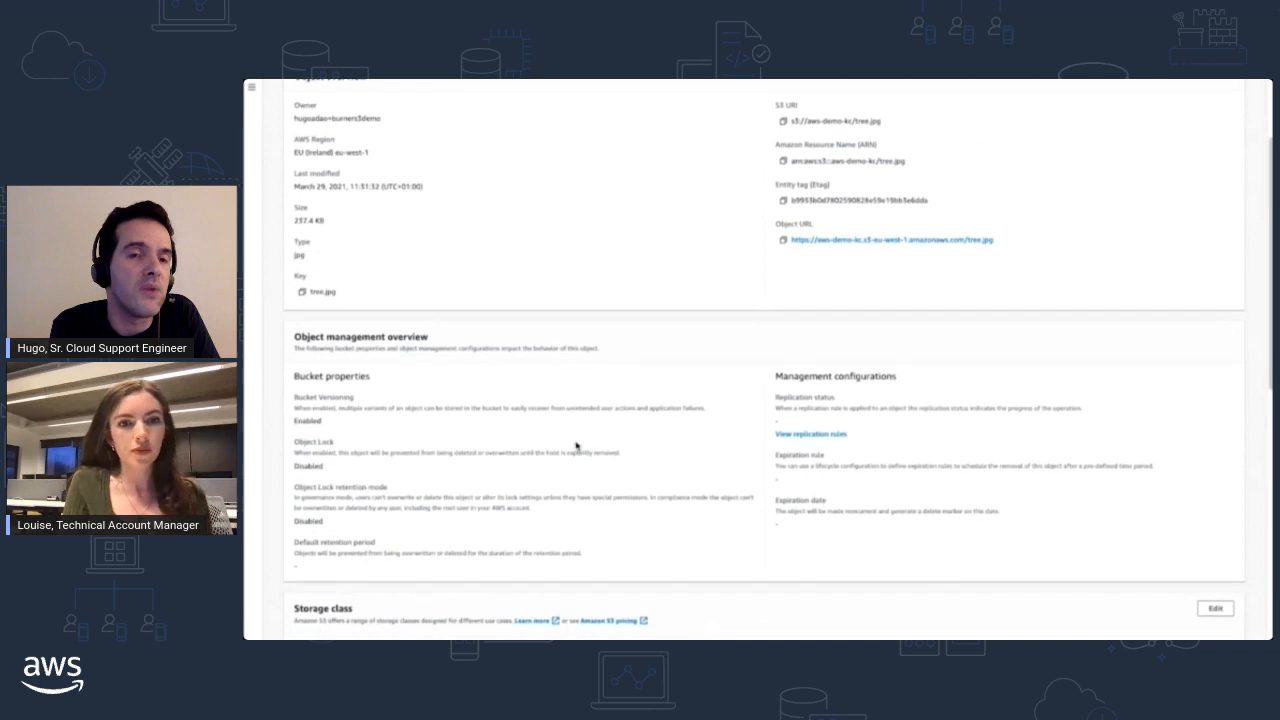
left_click(350, 97)
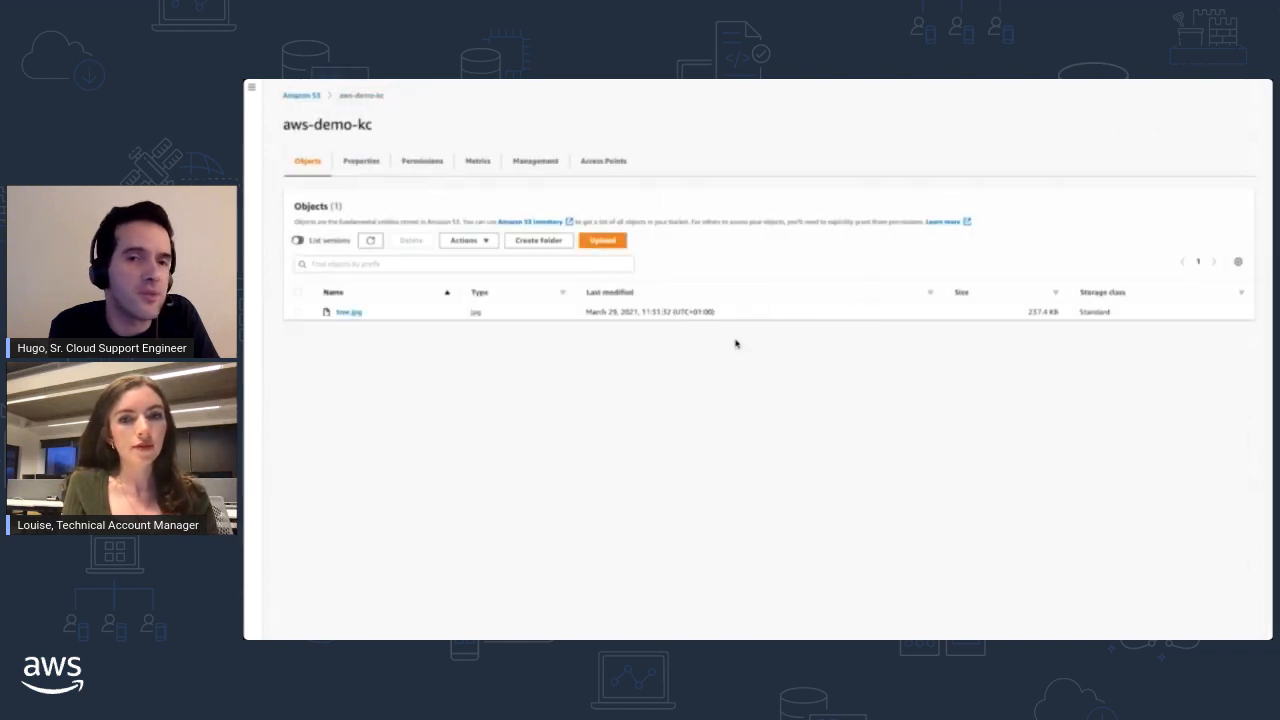
left_click_drag(875, 178, 659, 313)
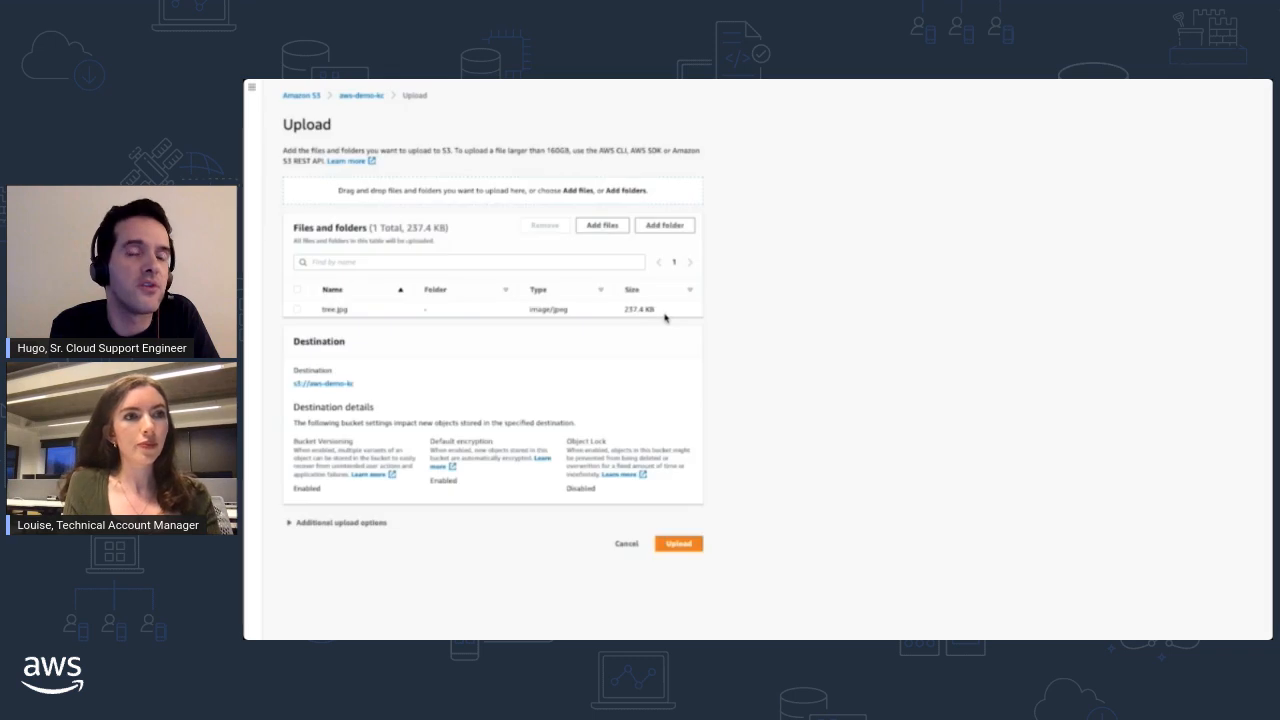
double_click(439, 482)
triple_click(439, 443)
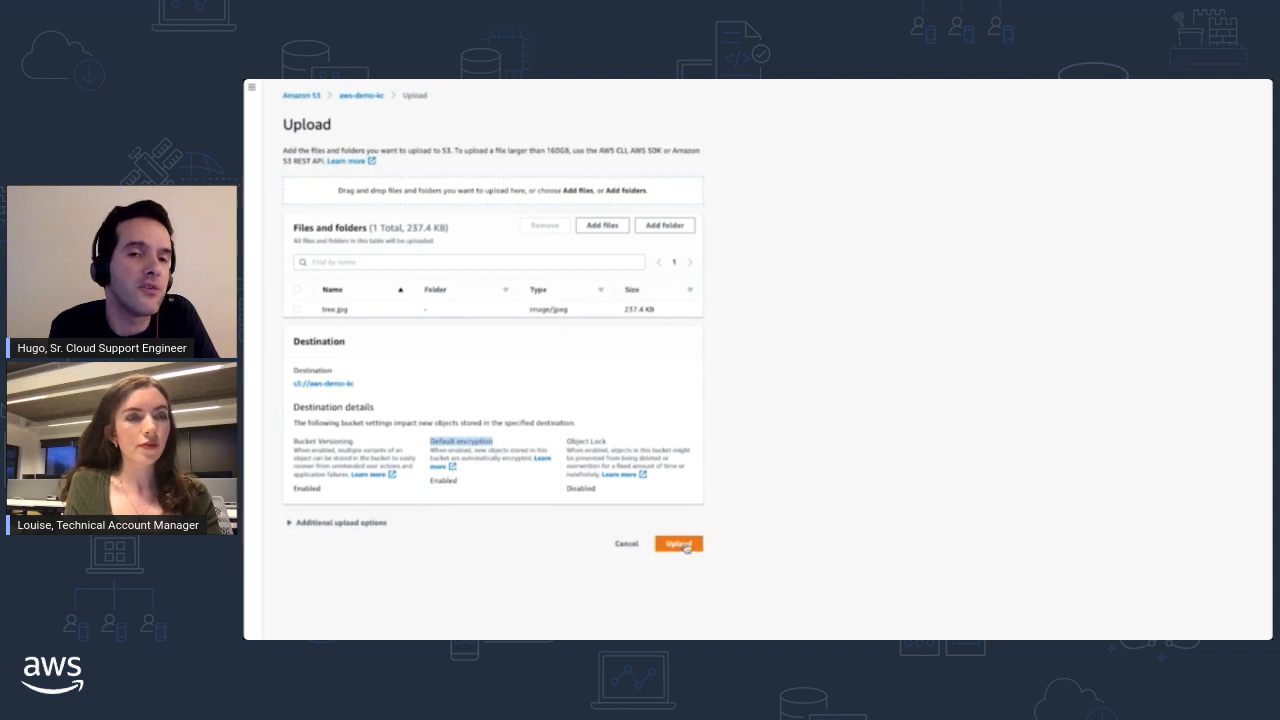
- Examine the upload's server-side encryption choices, trying "Specify an encryption key" before restoring "Do not specify an encryption key"
left_click(288, 523)
scroll(287, 527, "down", 3)
scroll(285, 527, "down", 5)
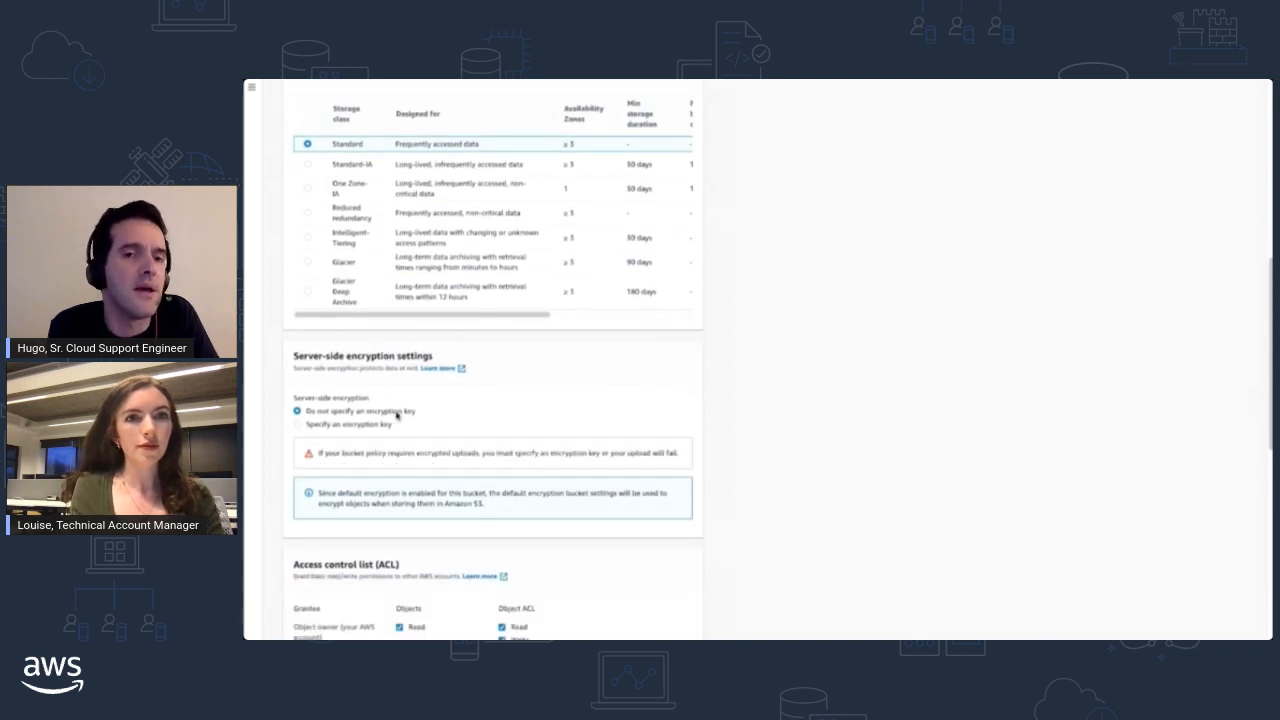
triple_click(397, 414)
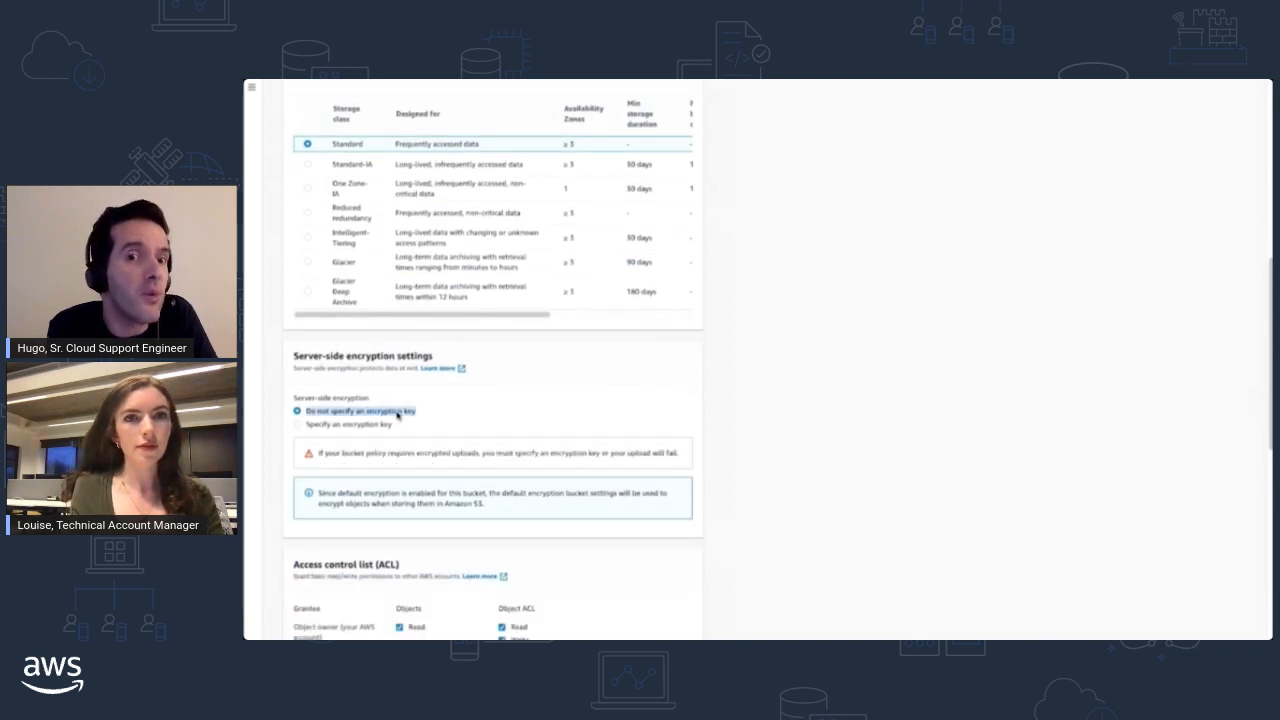
left_click(362, 427)
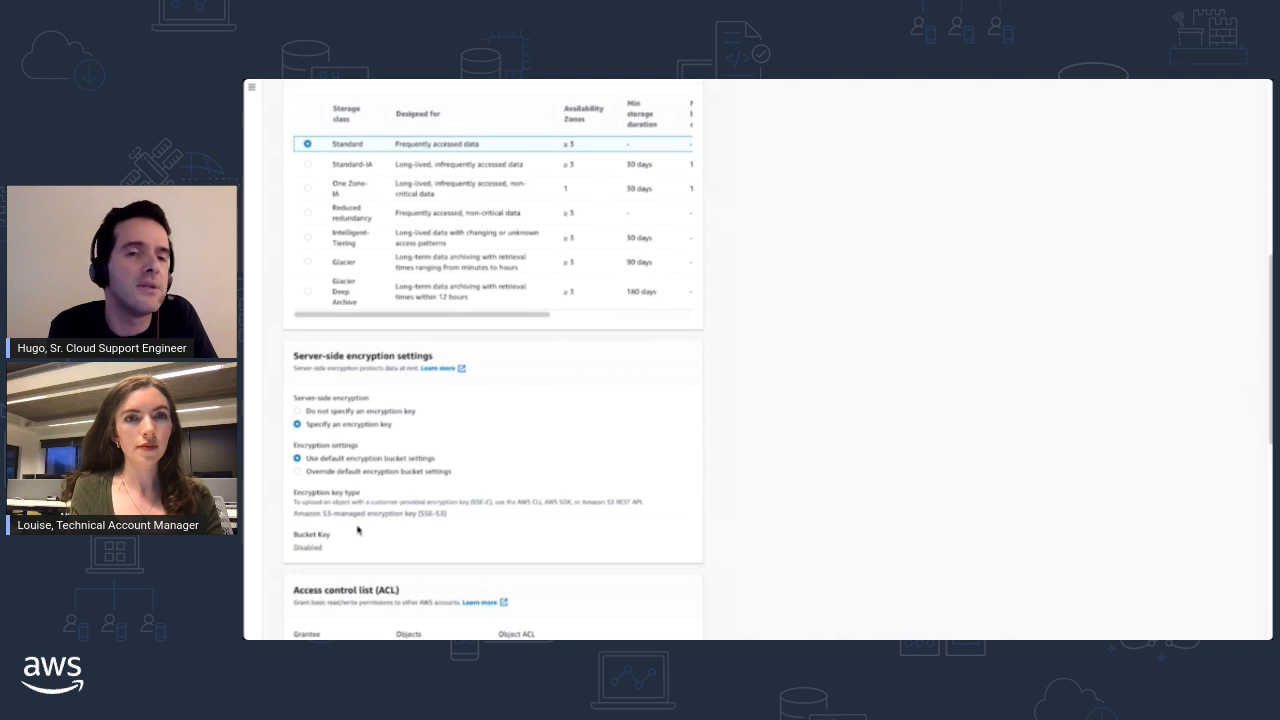
left_click(348, 411)
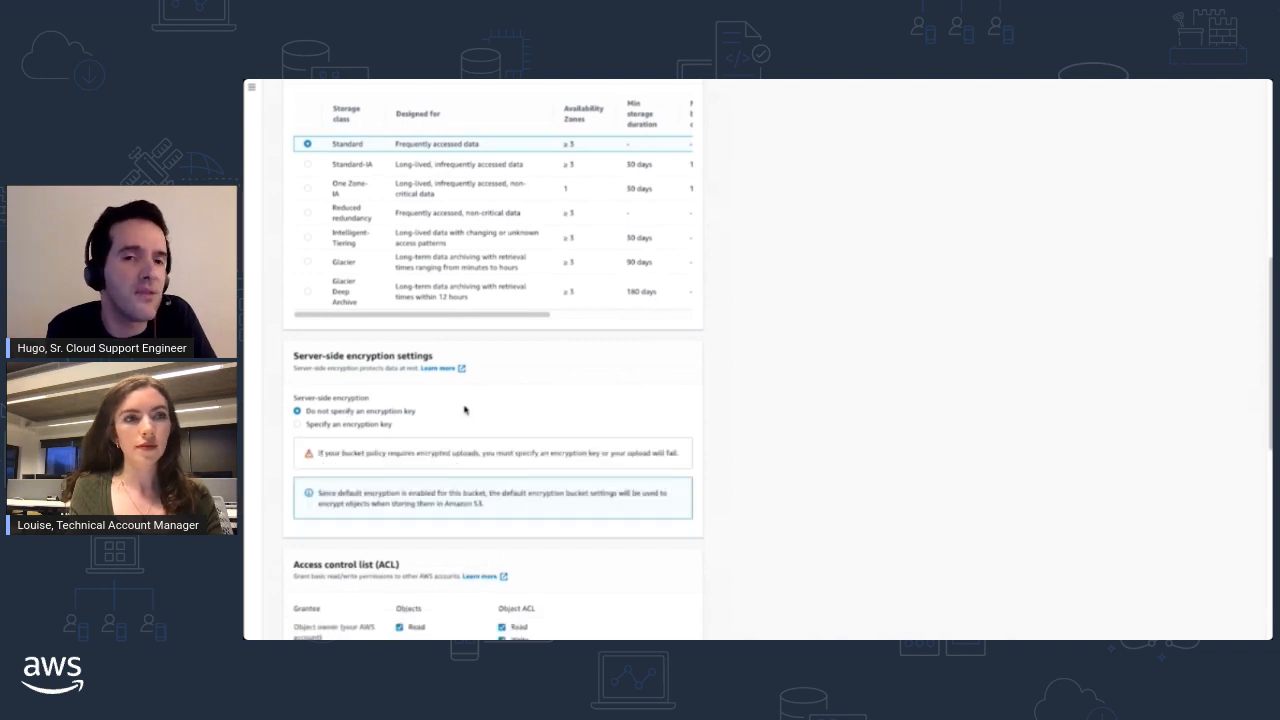
- Review the remaining upload options, upload tree.jpg to the bucket and close the upload status page
scroll(462, 409, "down", 1)
scroll(462, 409, "up", 6)
scroll(462, 409, "down", 2)
scroll(461, 411, "down", 8)
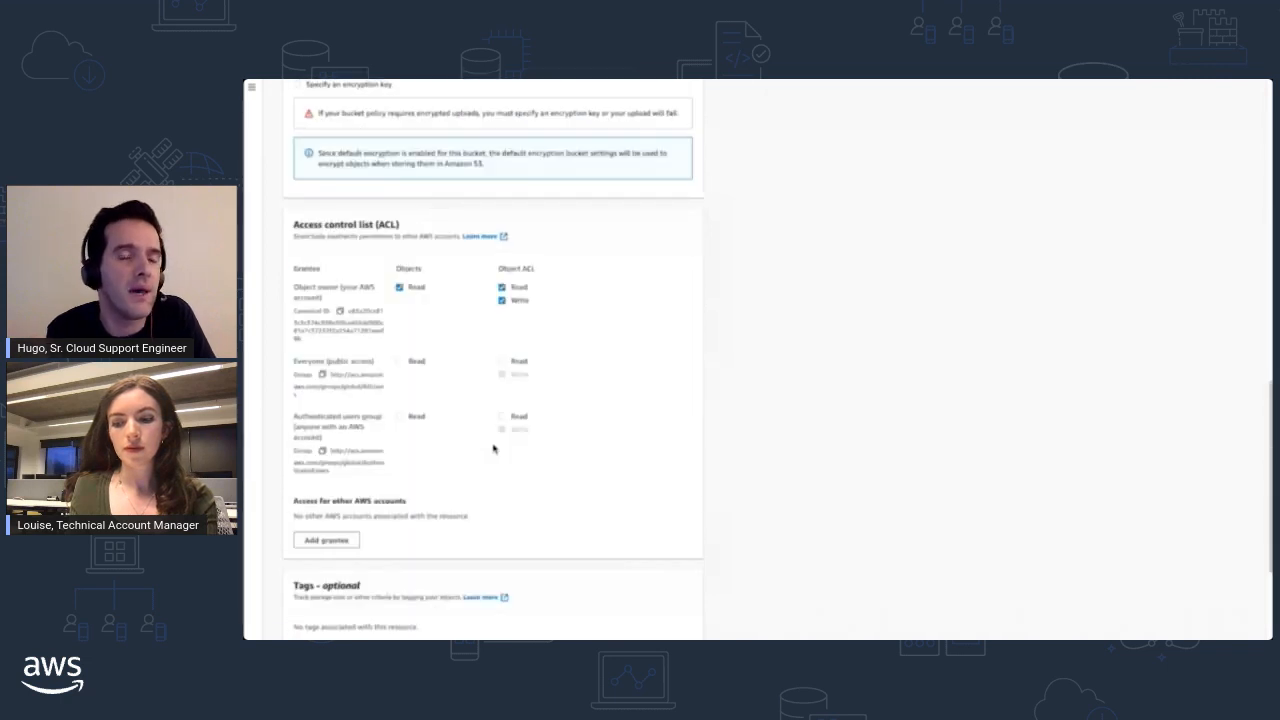
scroll(597, 539, "down", 2)
left_click(679, 622)
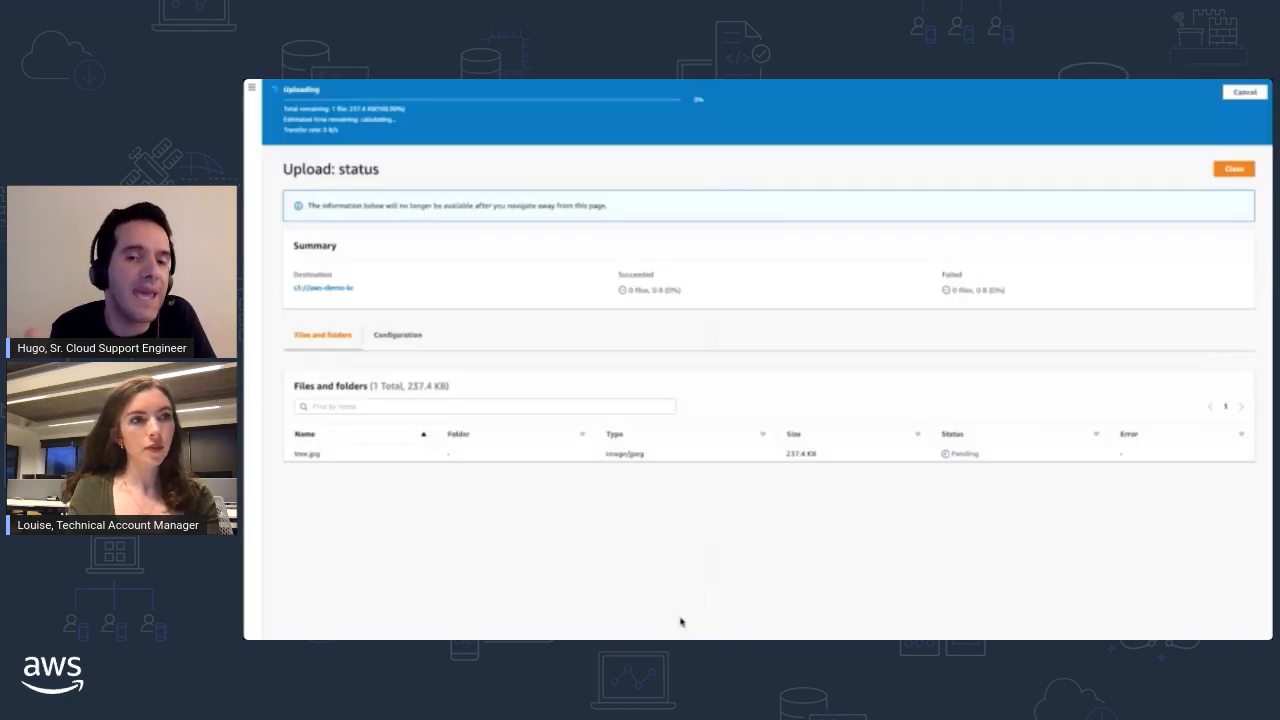
left_click(1236, 137)
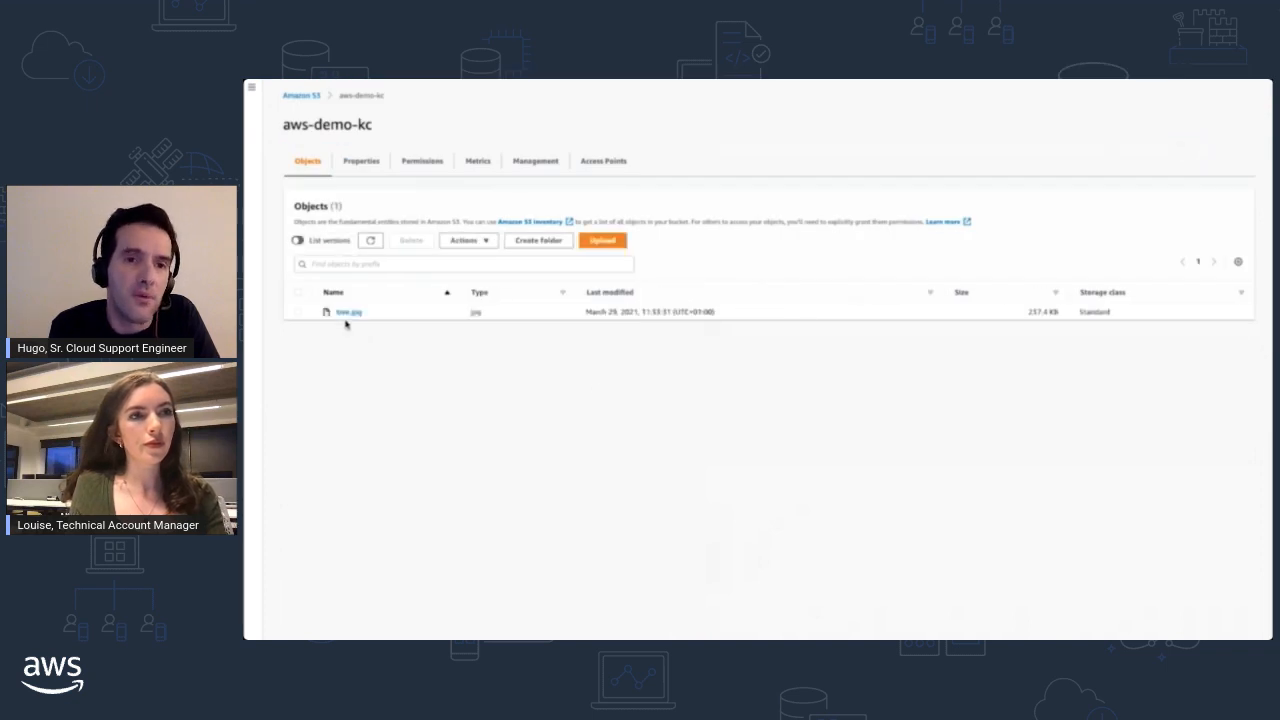
- List the object versions, check the newest tree.jpg version's server-side encryption settings, and return to the bucket
left_click(297, 240)
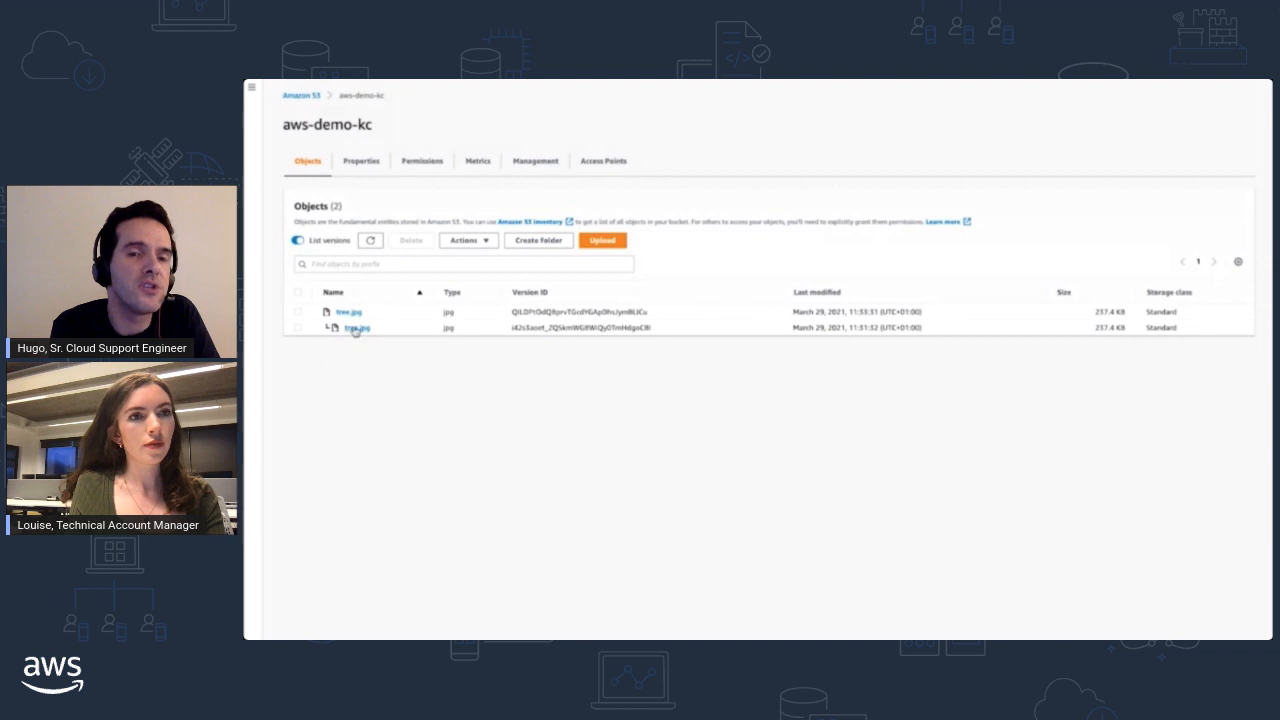
left_click(350, 312)
scroll(400, 345, "down", 5)
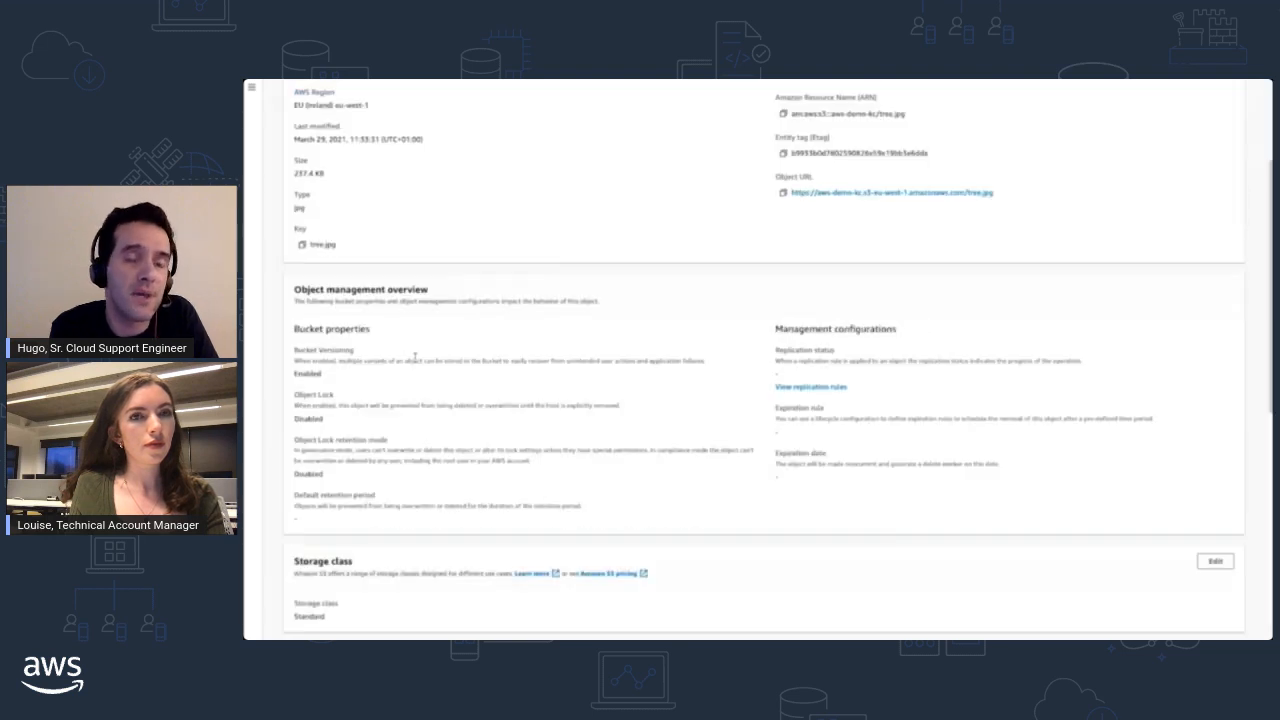
scroll(416, 360, "down", 1)
triple_click(313, 381)
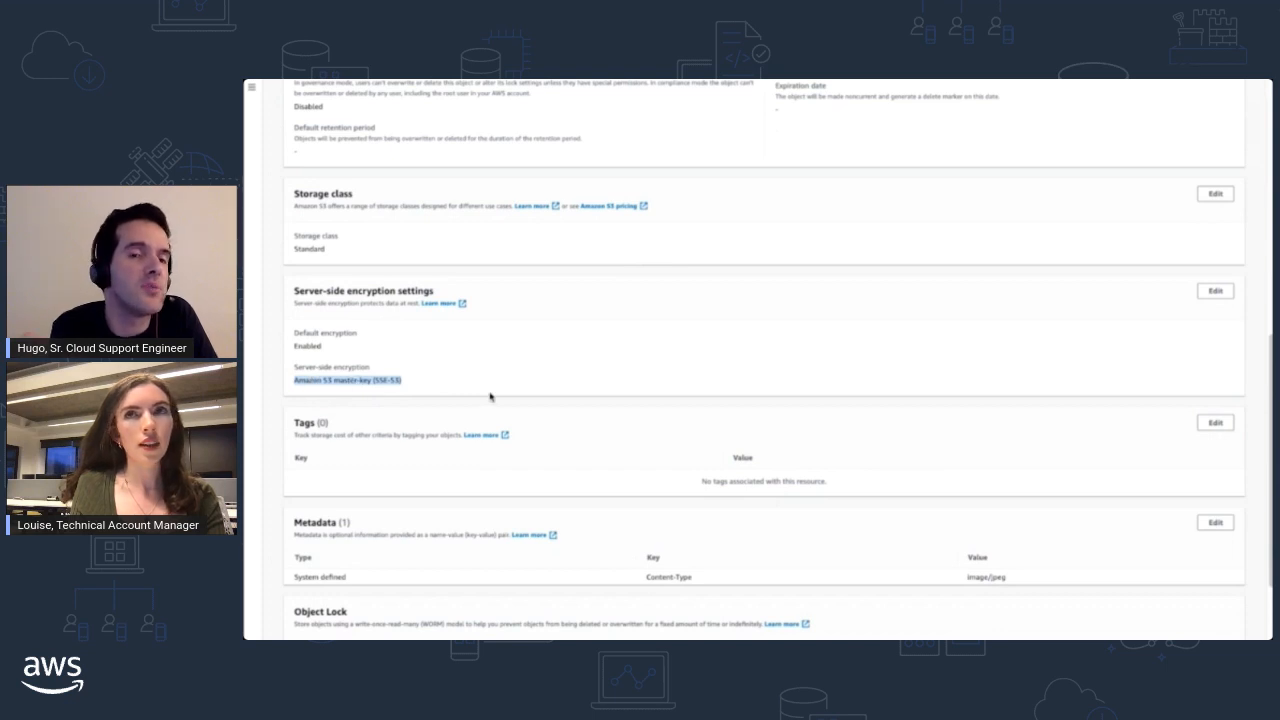
scroll(490, 397, "up", 6)
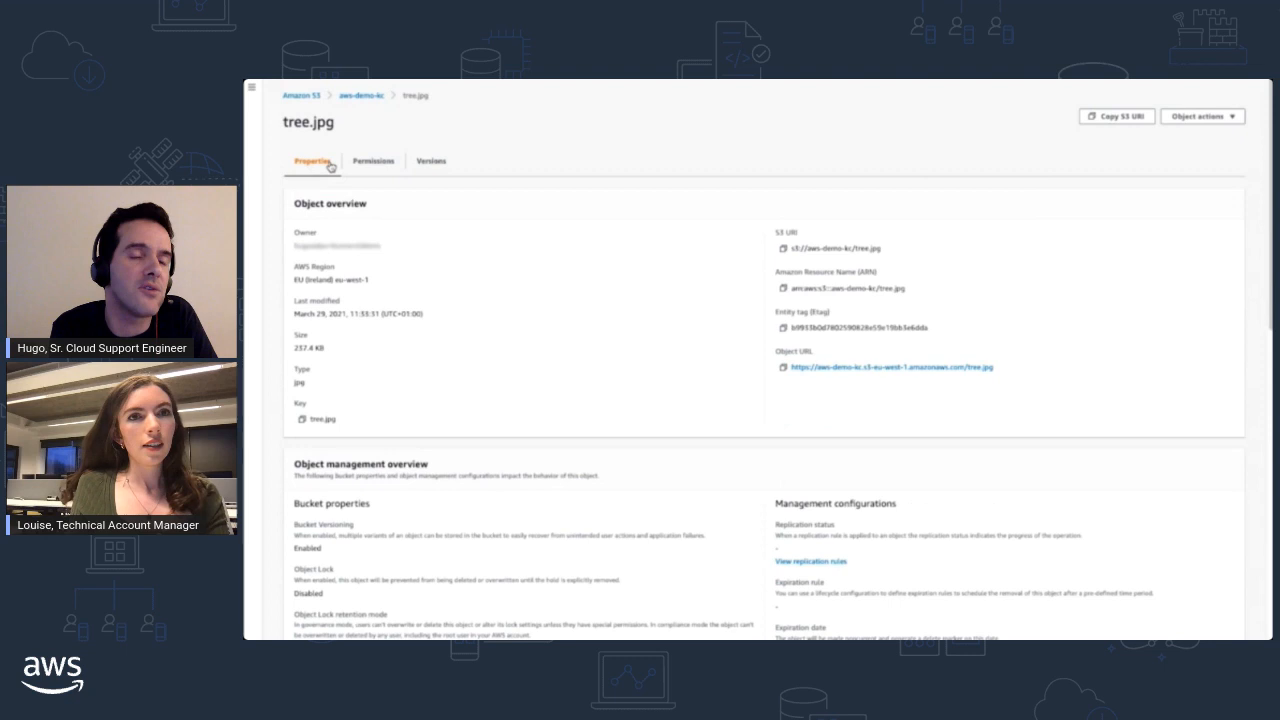
left_click(364, 96)
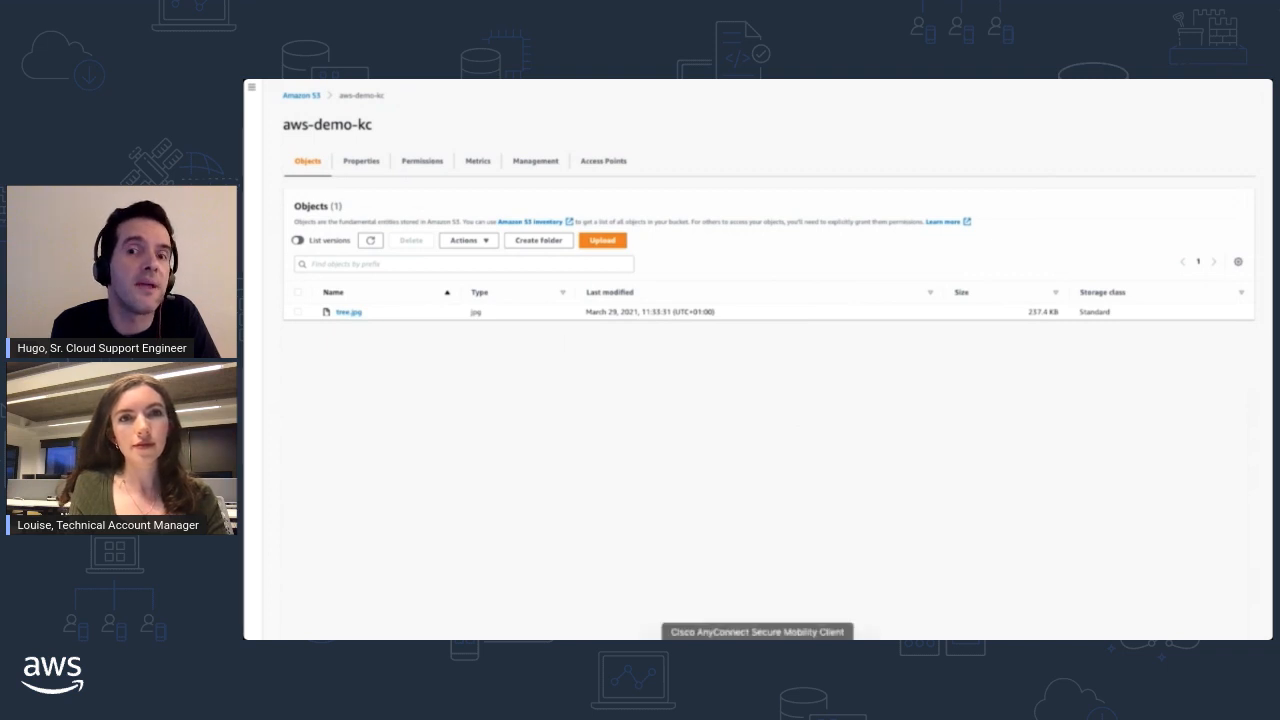
- Switch to the terminal and generate a presigned URL with "aws s3 presign s3://aws-demo-kc/tree.jpg --profile kcdemo"
left_click(770, 629)
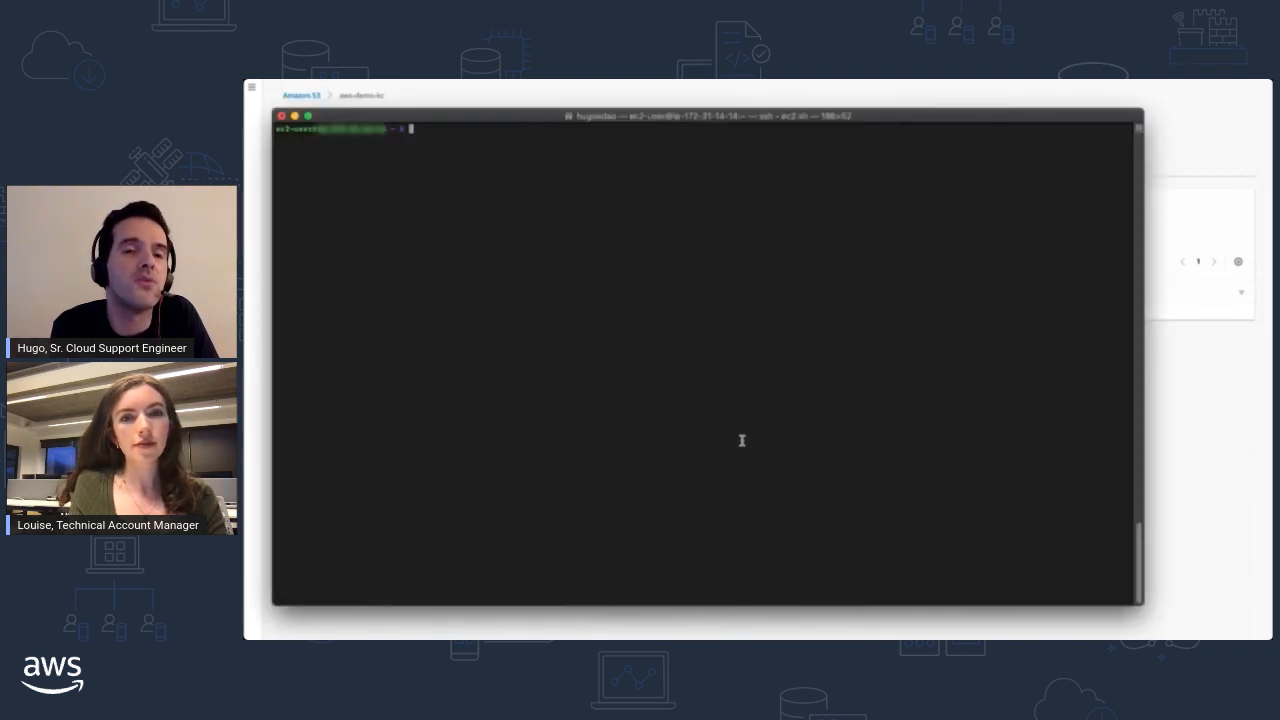
type("aws s3 presign s3://")
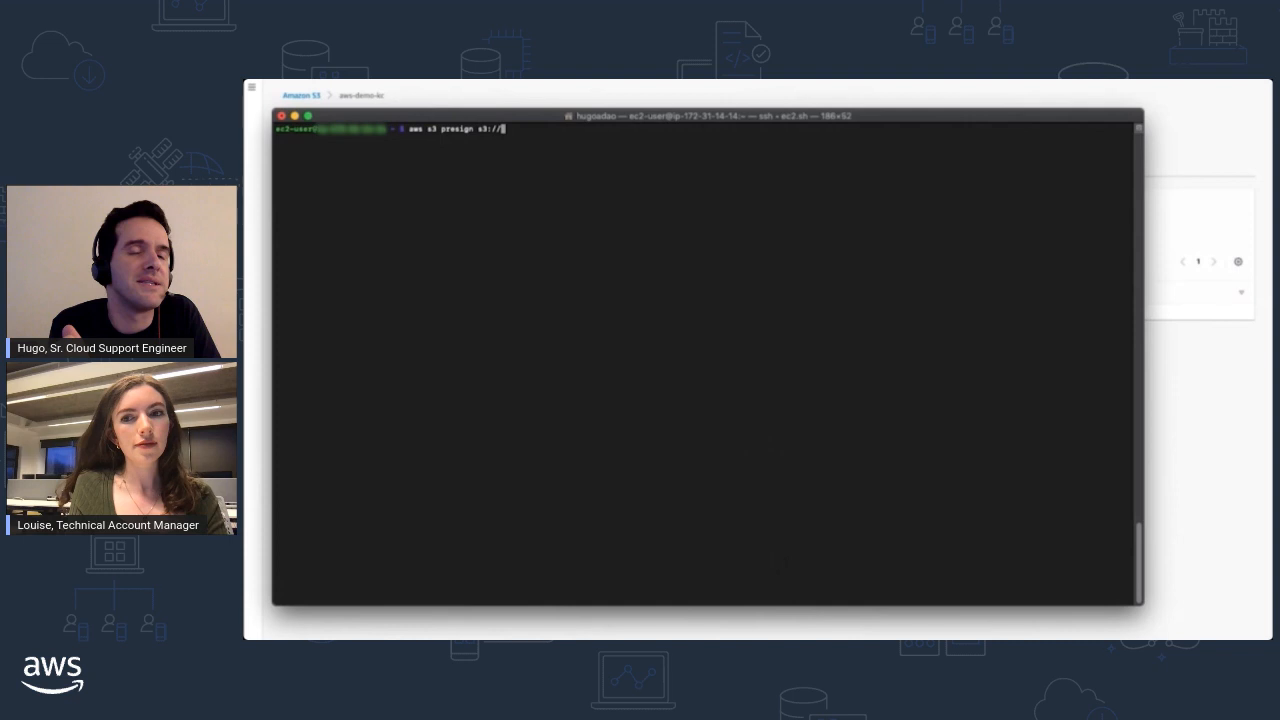
left_click_drag(676, 115, 792, 110)
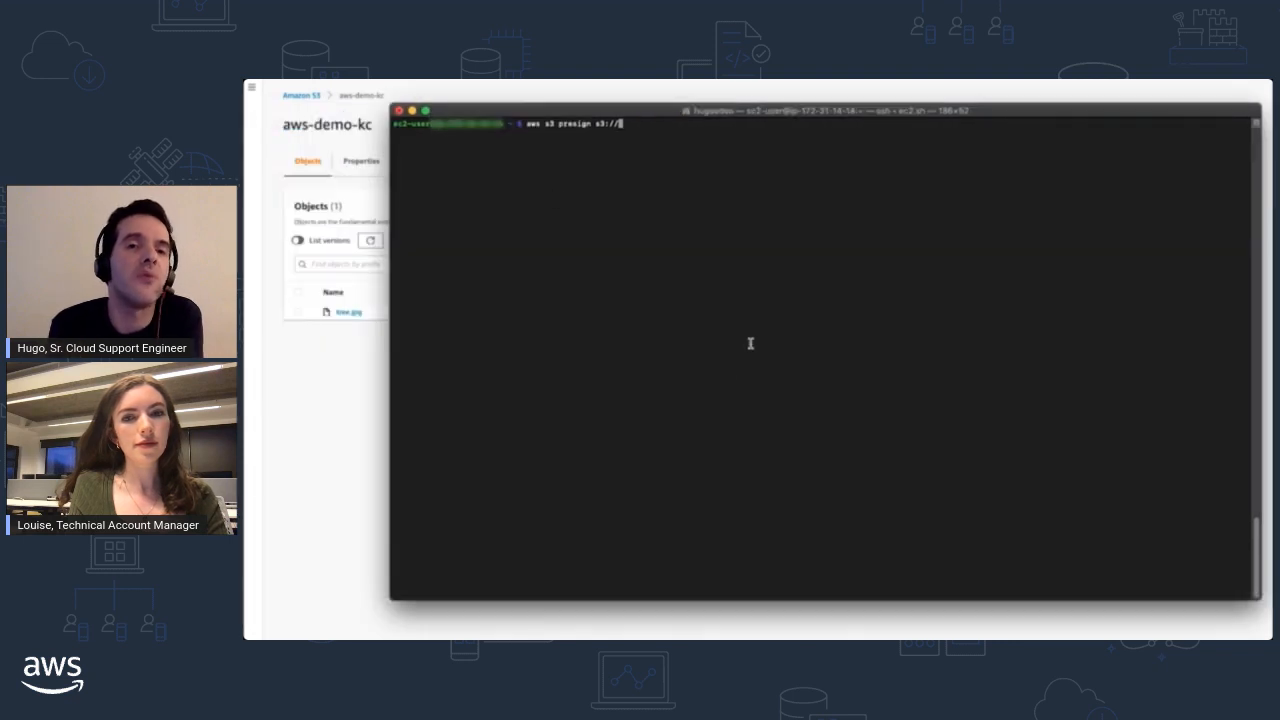
type("aws-demo-")
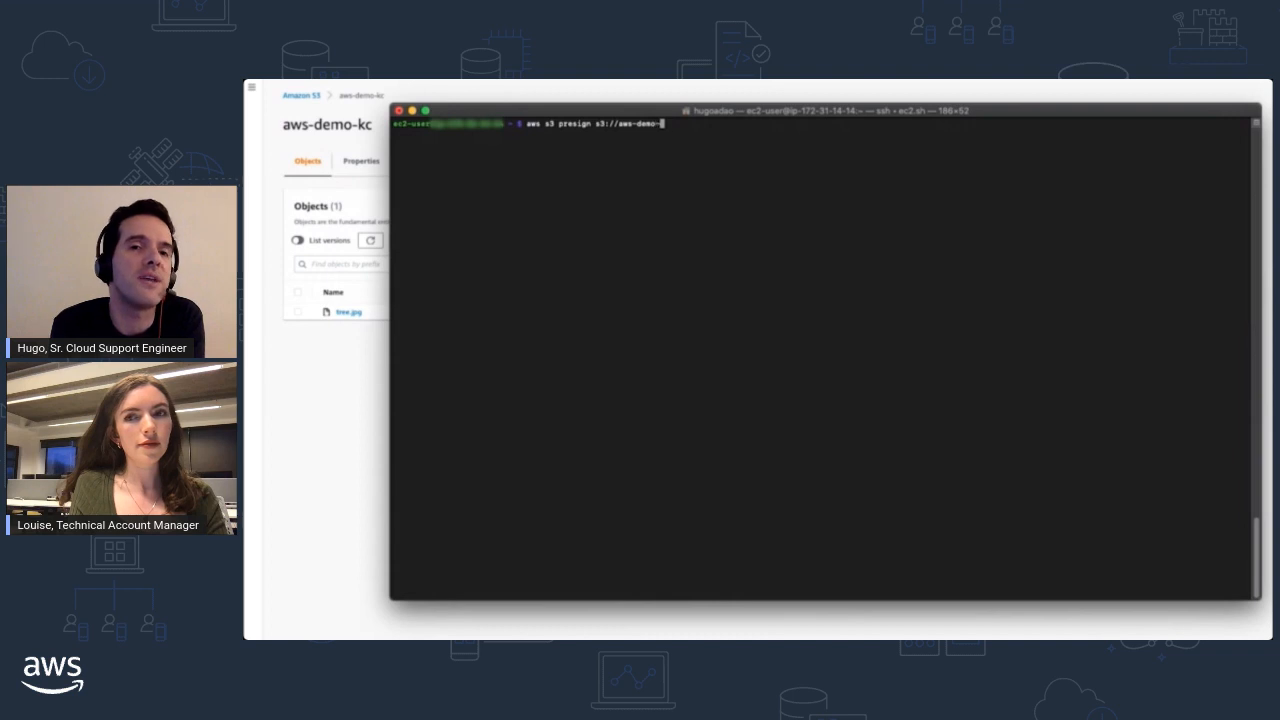
type("kc/")
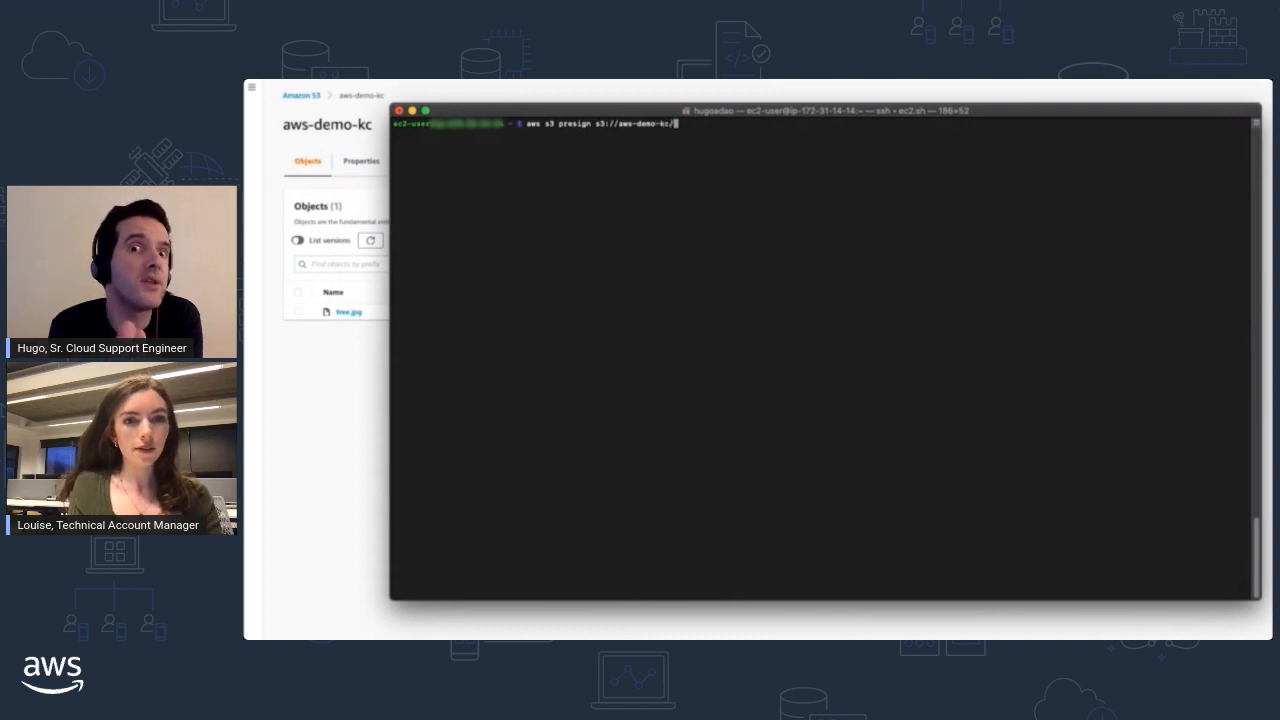
type("tree.")
key("Tab")
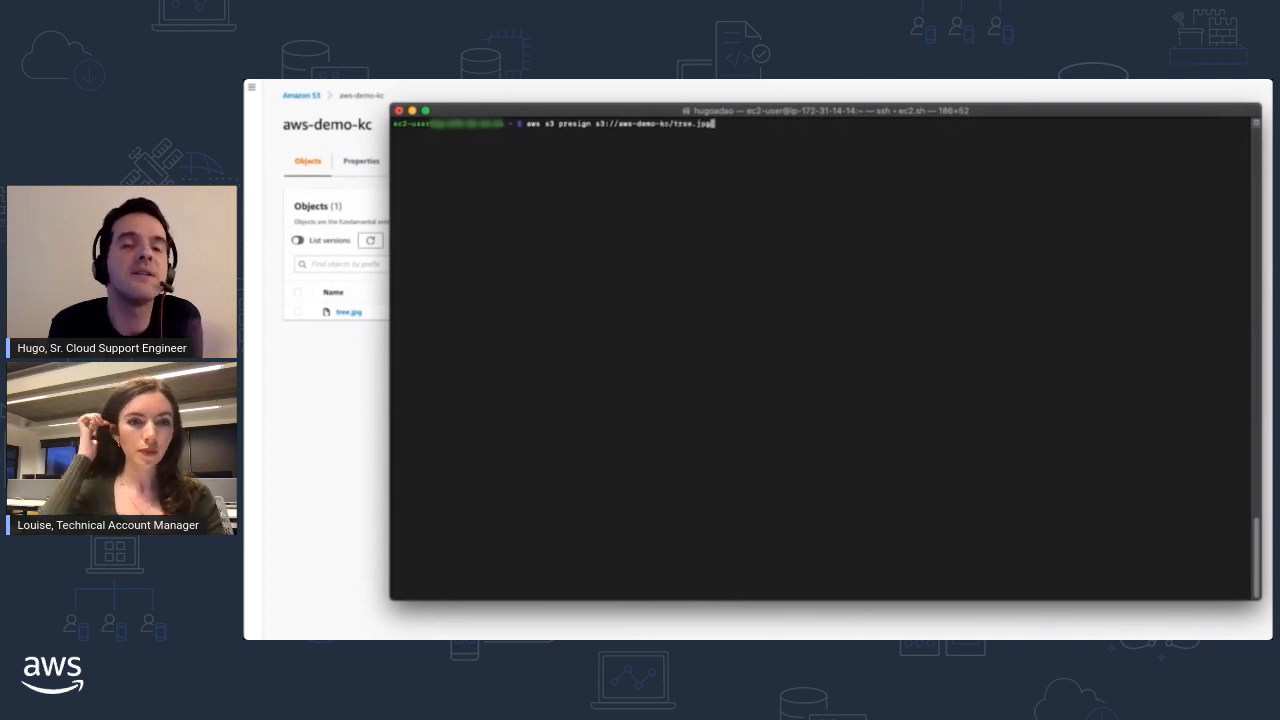
type("--profi")
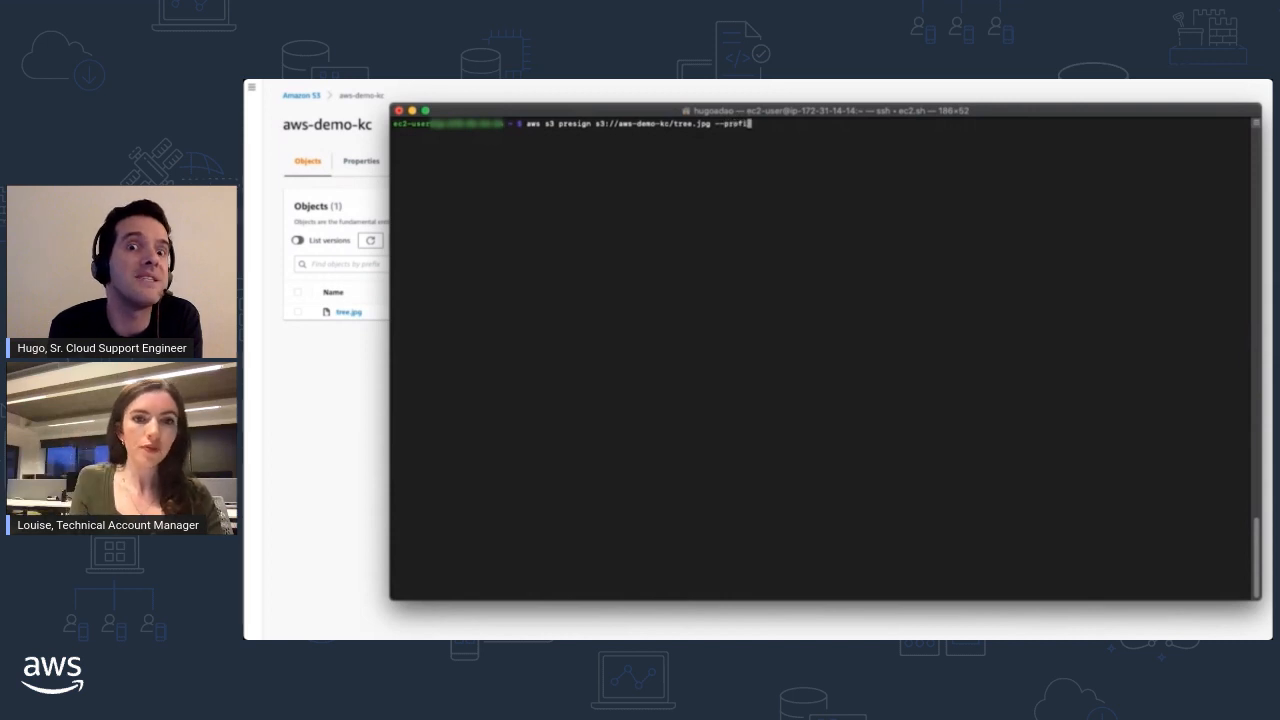
type("le kc")
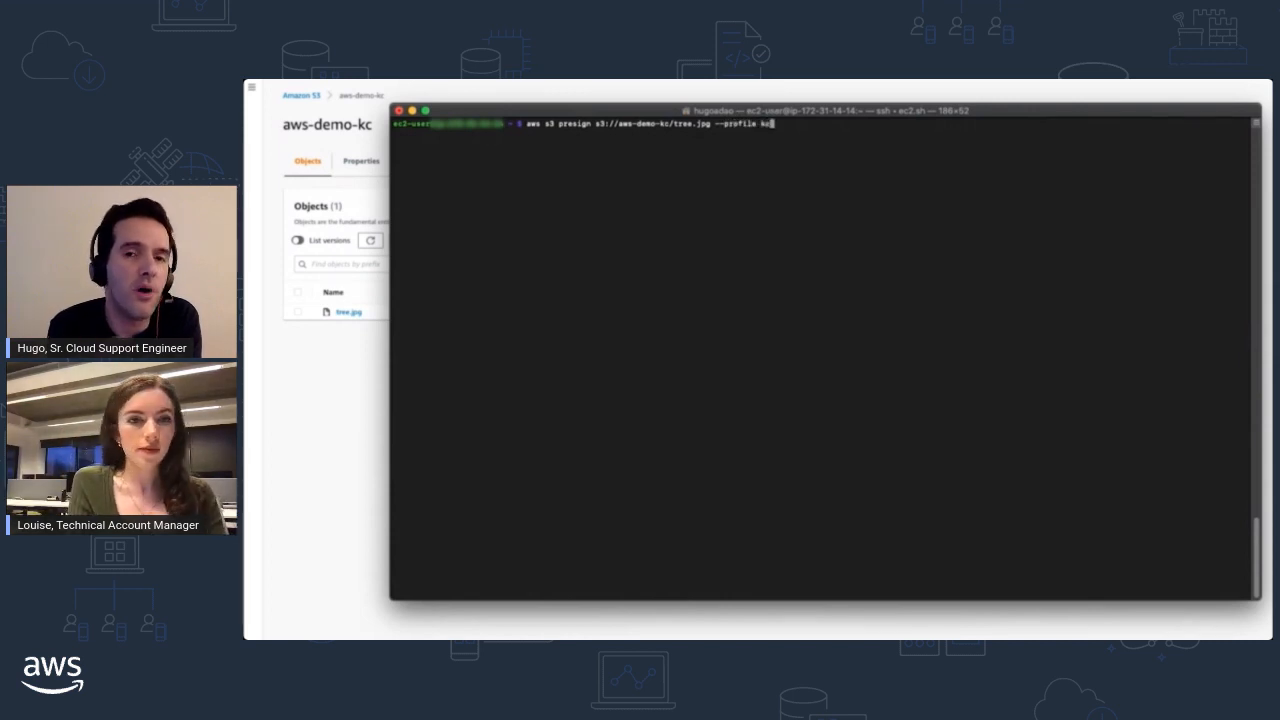
type("demo")
key("Return")
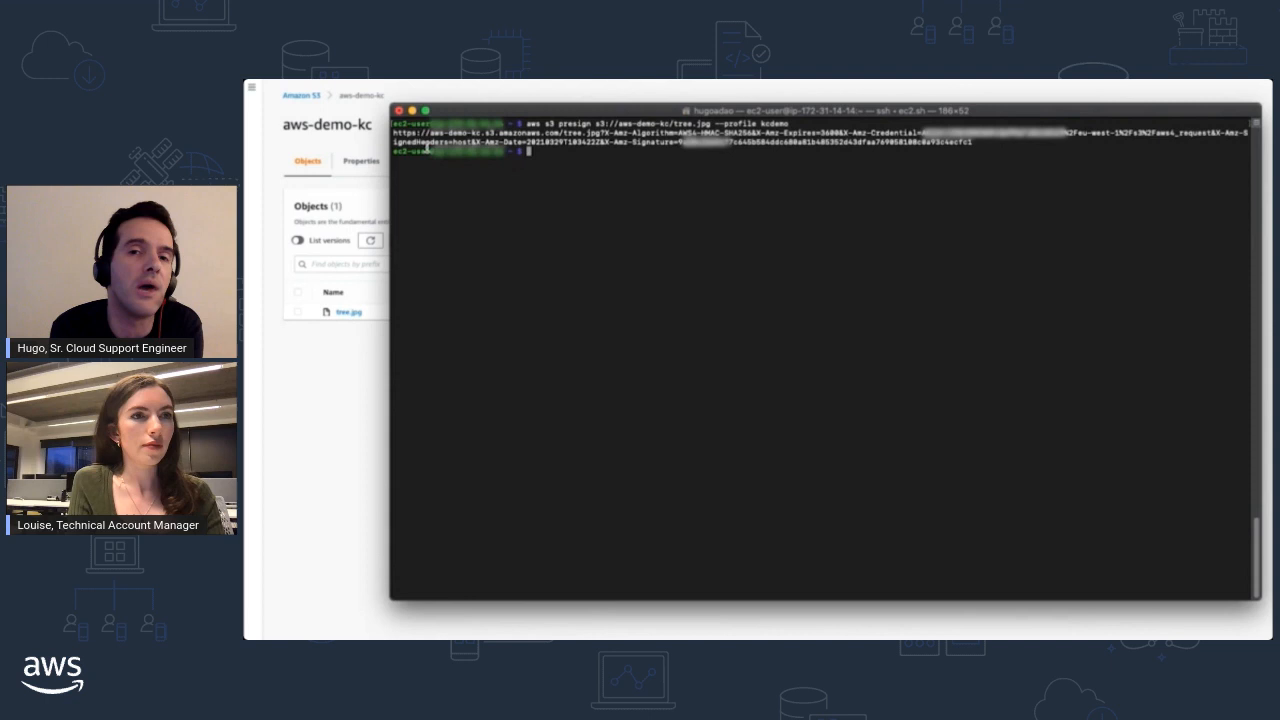
- Return to the S3 console and examine the Object Lock section in the aws-demo-kc bucket's properties
left_click(321, 377)
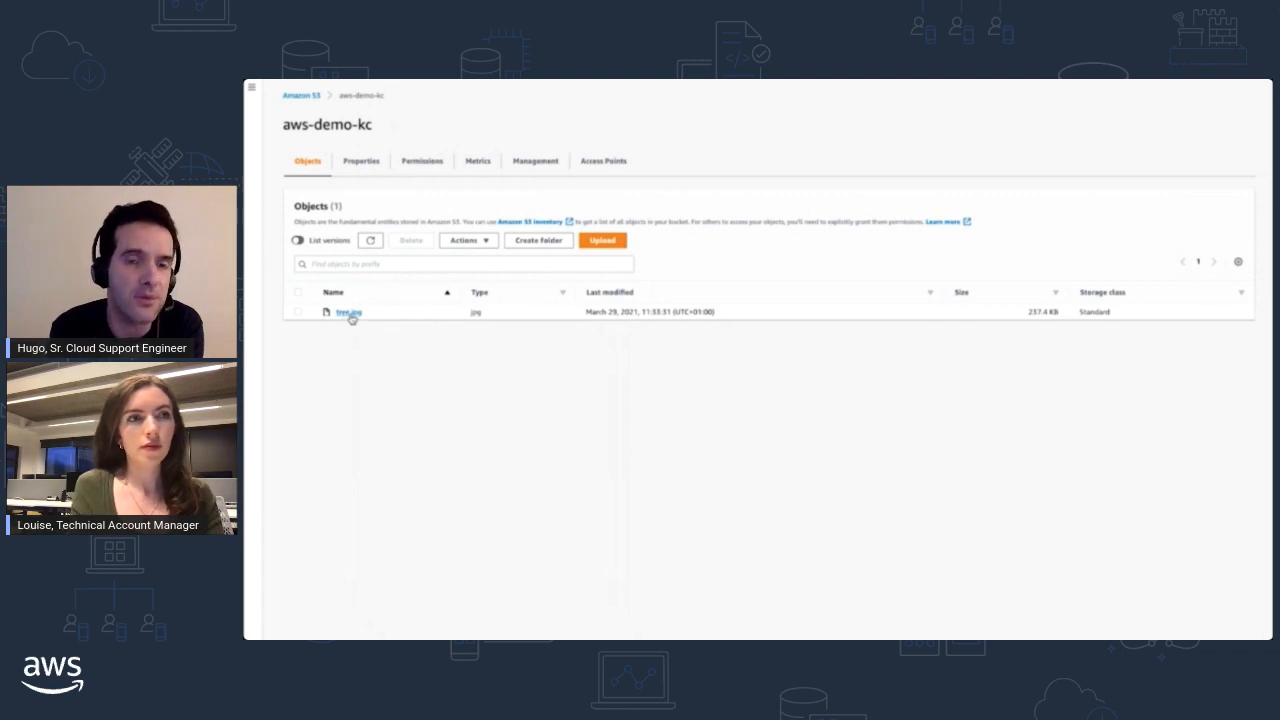
left_click(361, 166)
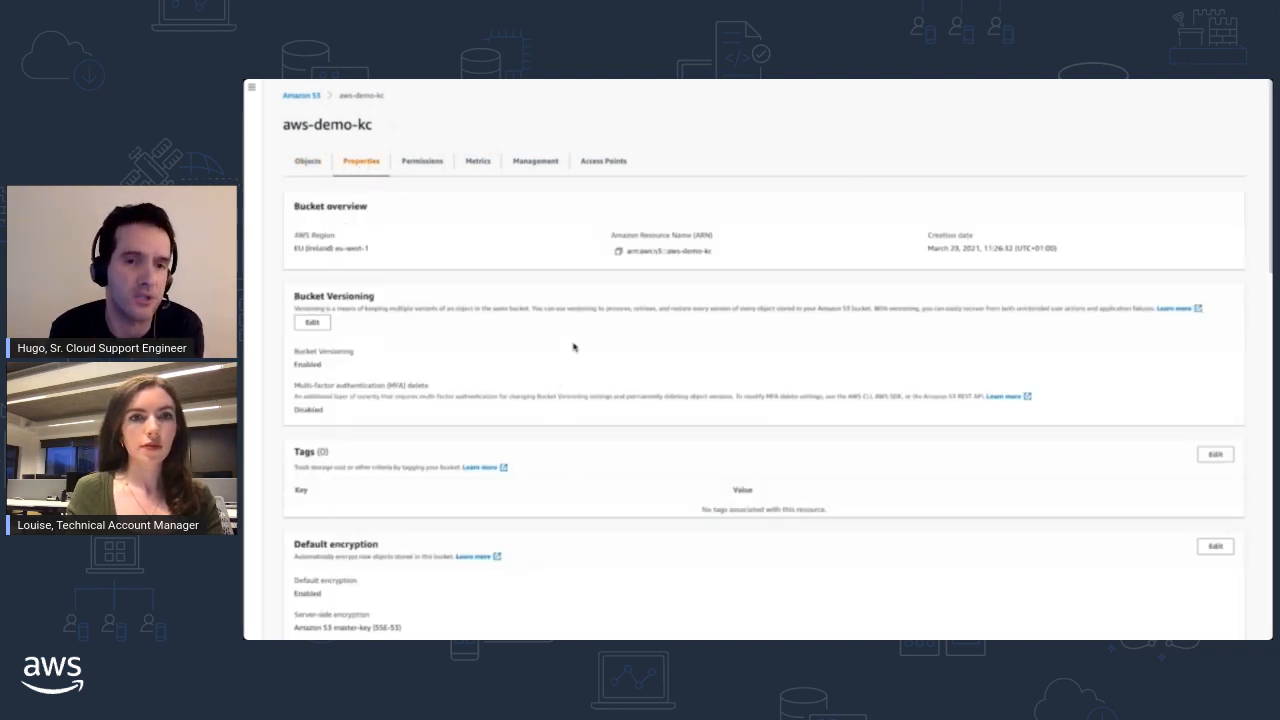
scroll(577, 350, "down", 10)
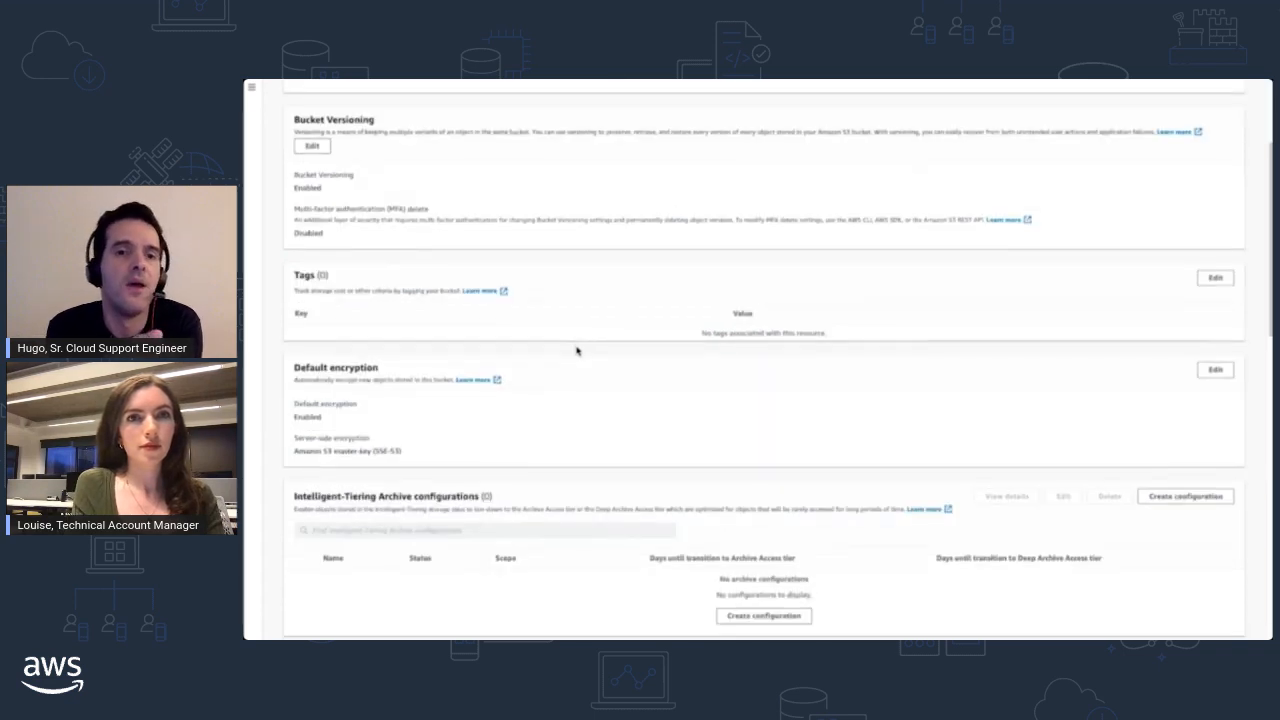
scroll(577, 350, "down", 5)
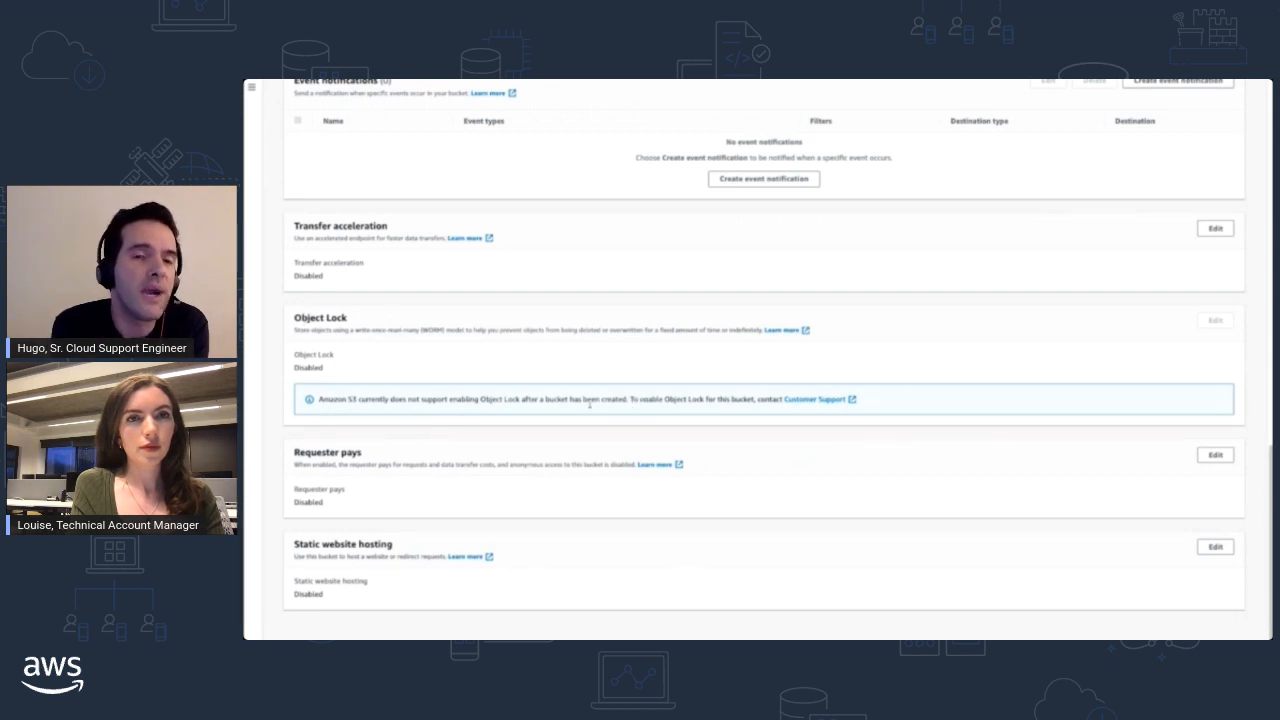
left_click_drag(584, 400, 640, 401)
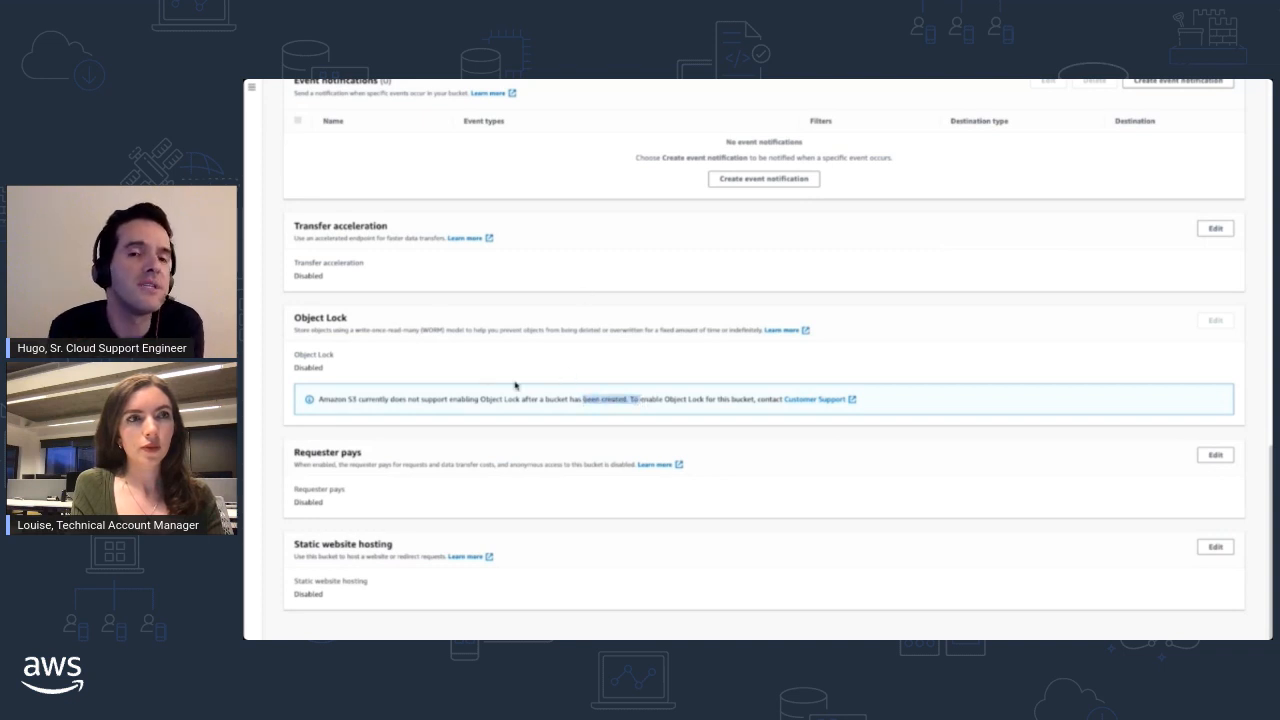
scroll(515, 385, "up", 3)
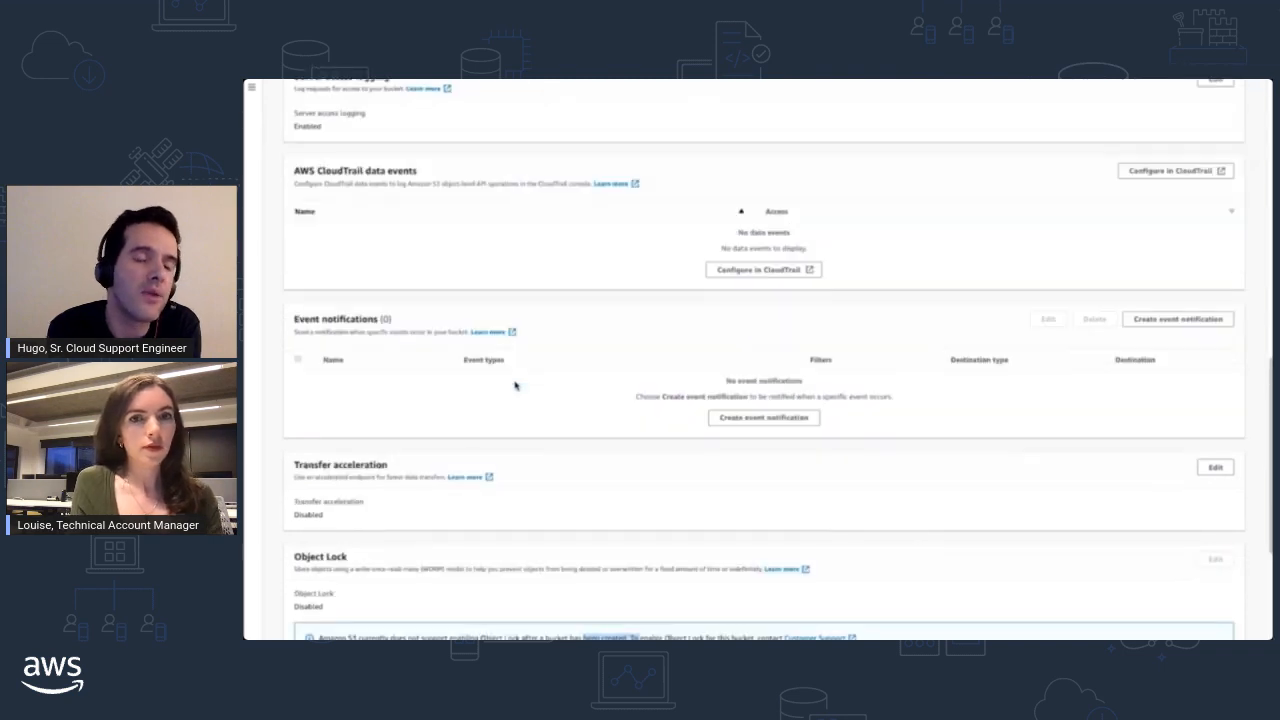
- Go back to the bucket's objects and list all versions of tree.jpg
scroll(515, 385, "up", 10)
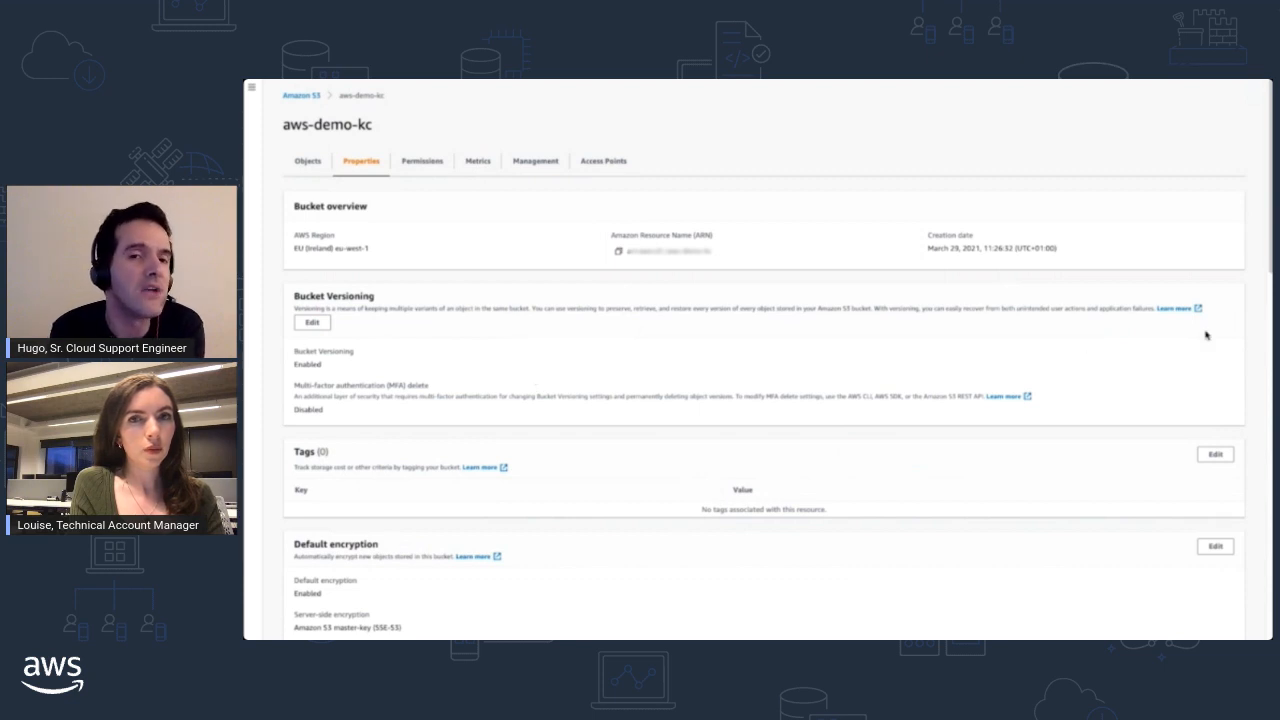
left_click(309, 162)
left_click(298, 241)
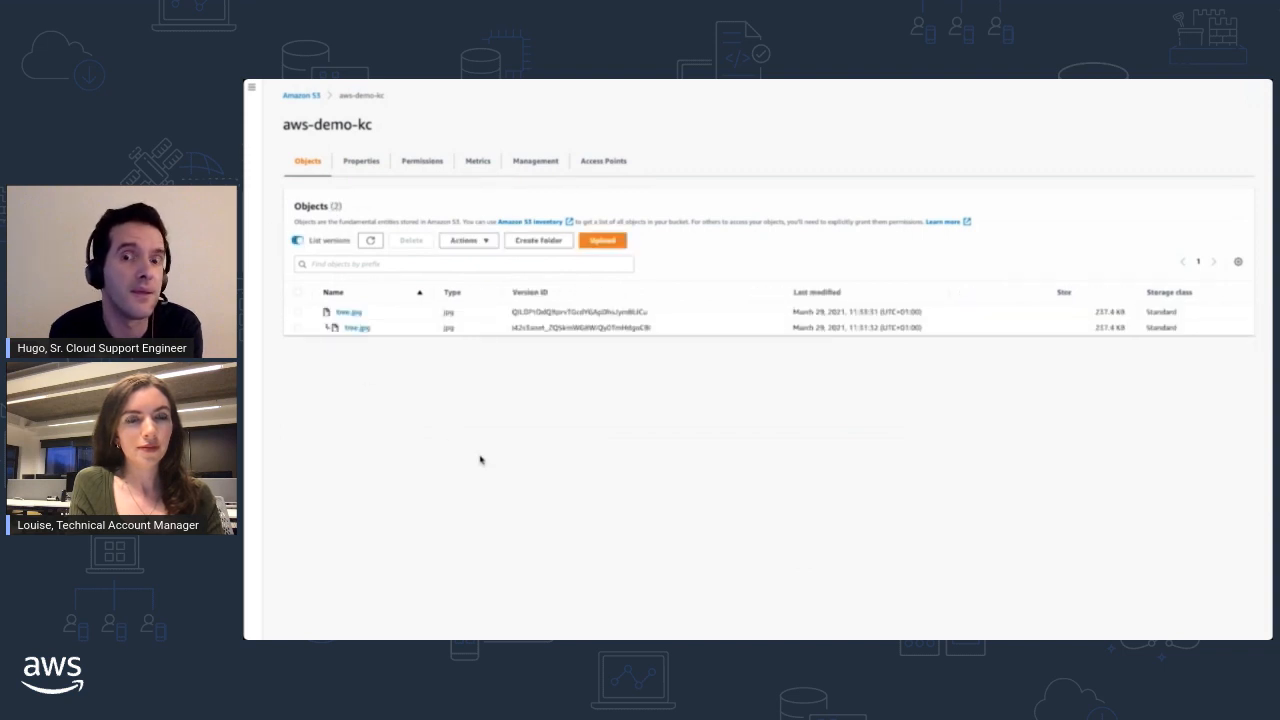